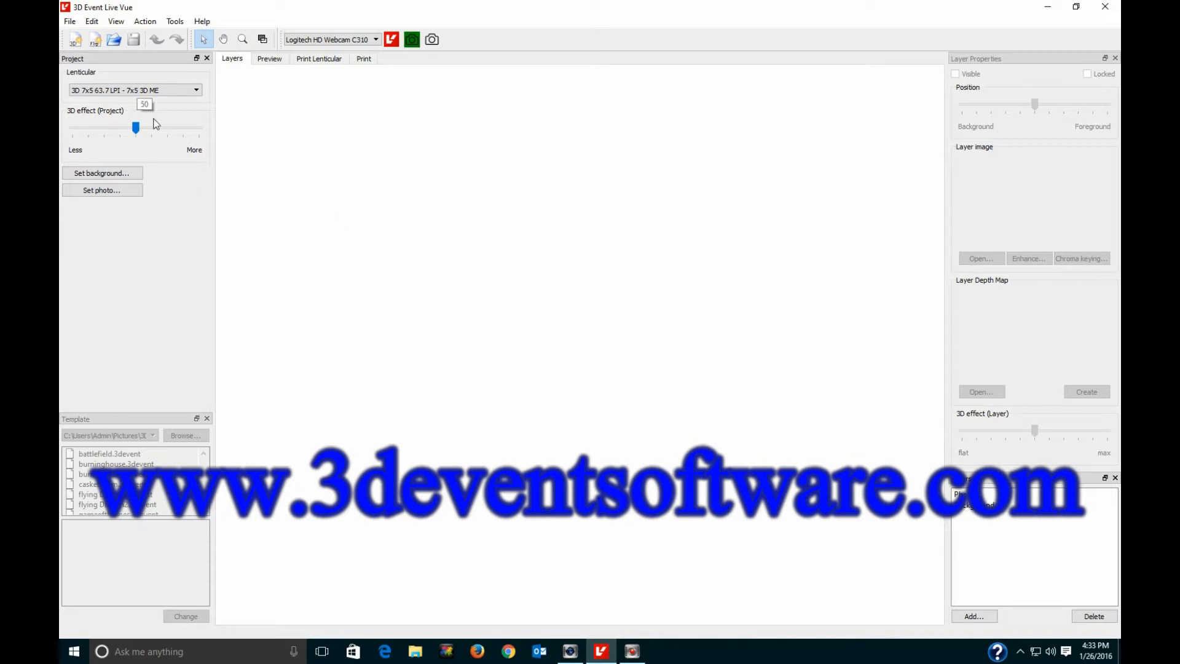
pyautogui.click(73, 23)
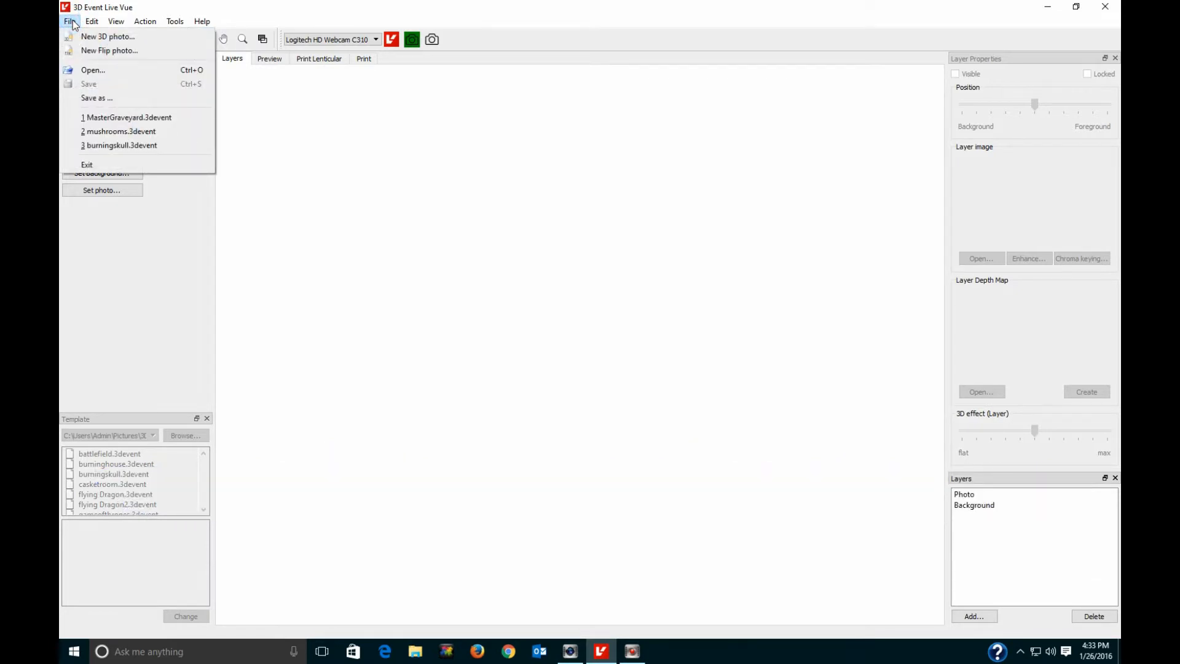
pyautogui.click(78, 37)
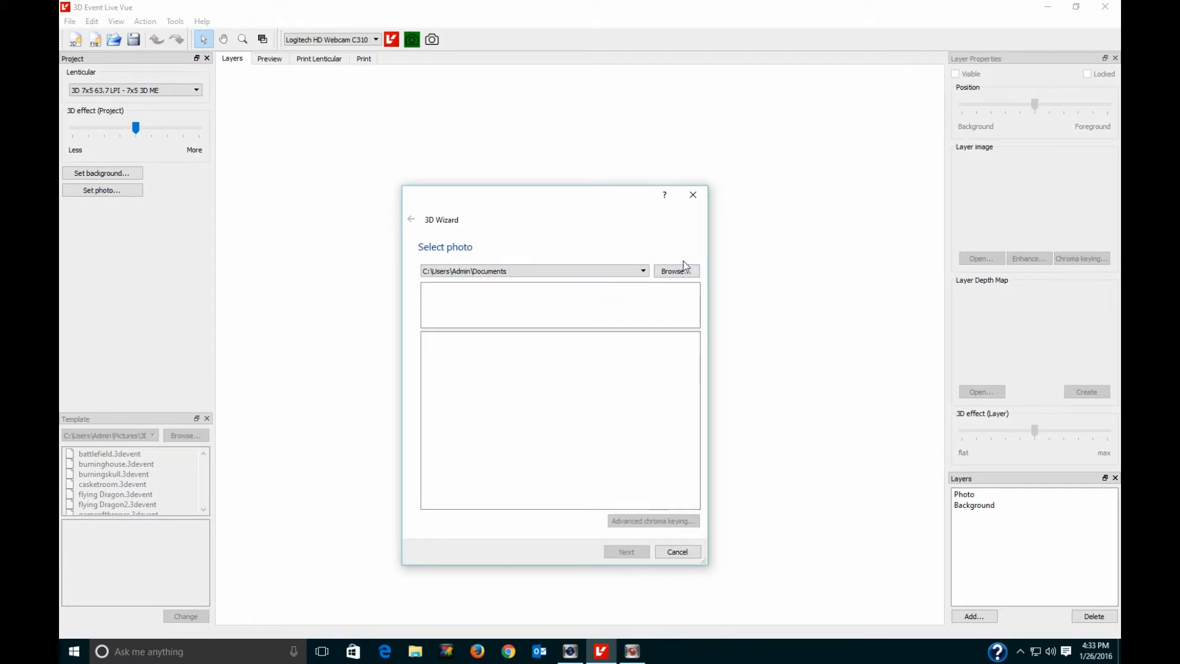
pyautogui.click(694, 197)
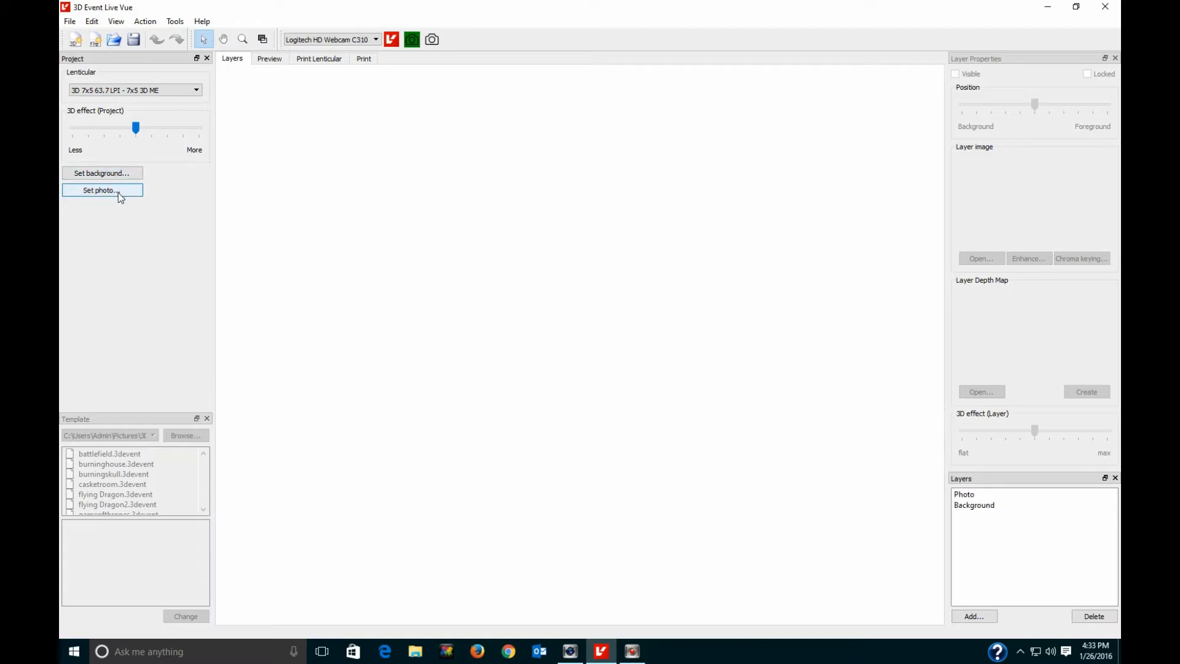
# Set graveyard-Carl.jpg as the project background and load the green-screen picture DSC01350.JPG as the photo.
pyautogui.click(117, 174)
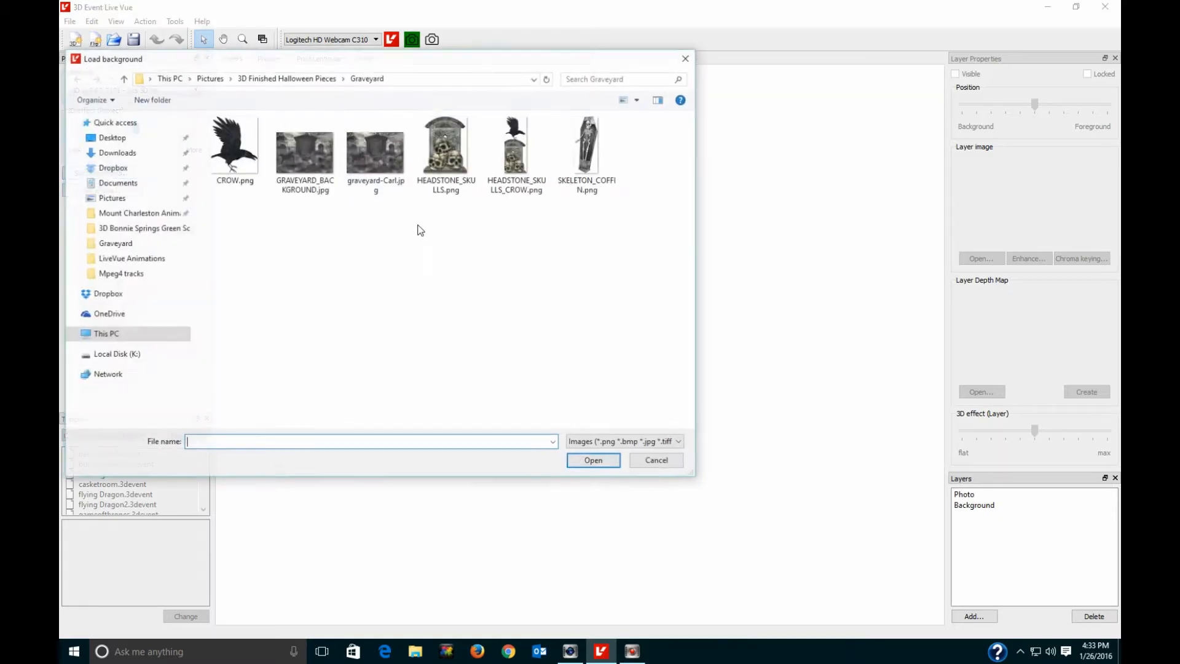
pyautogui.click(379, 164)
pyautogui.doubleClick(372, 154)
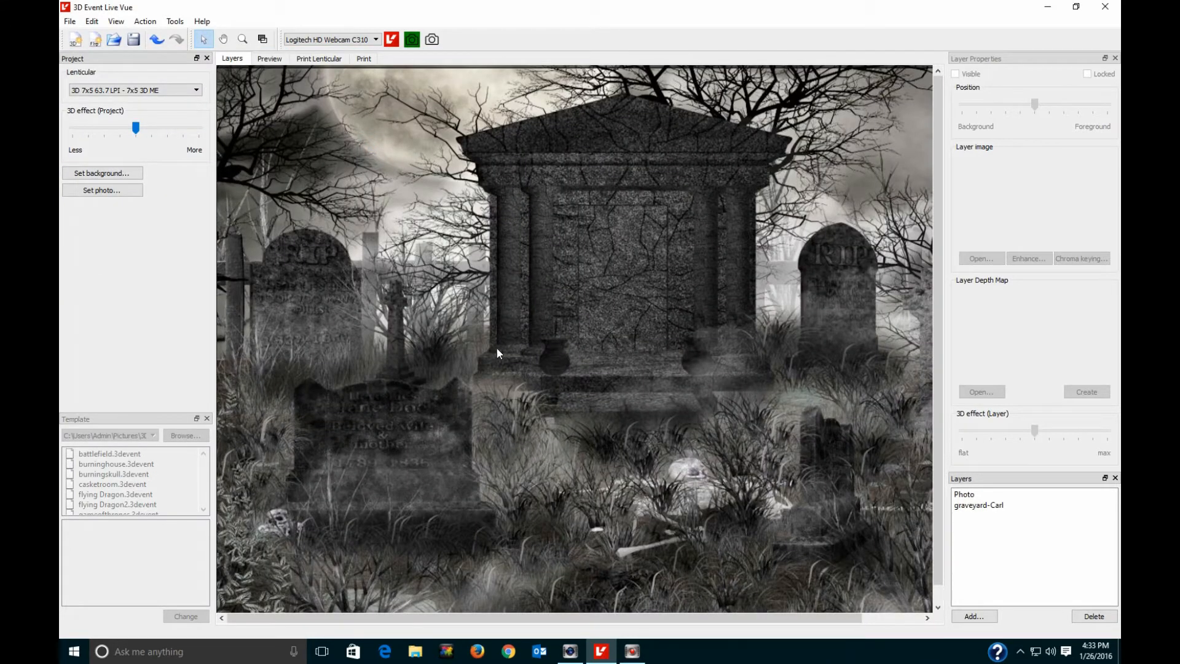
pyautogui.click(123, 190)
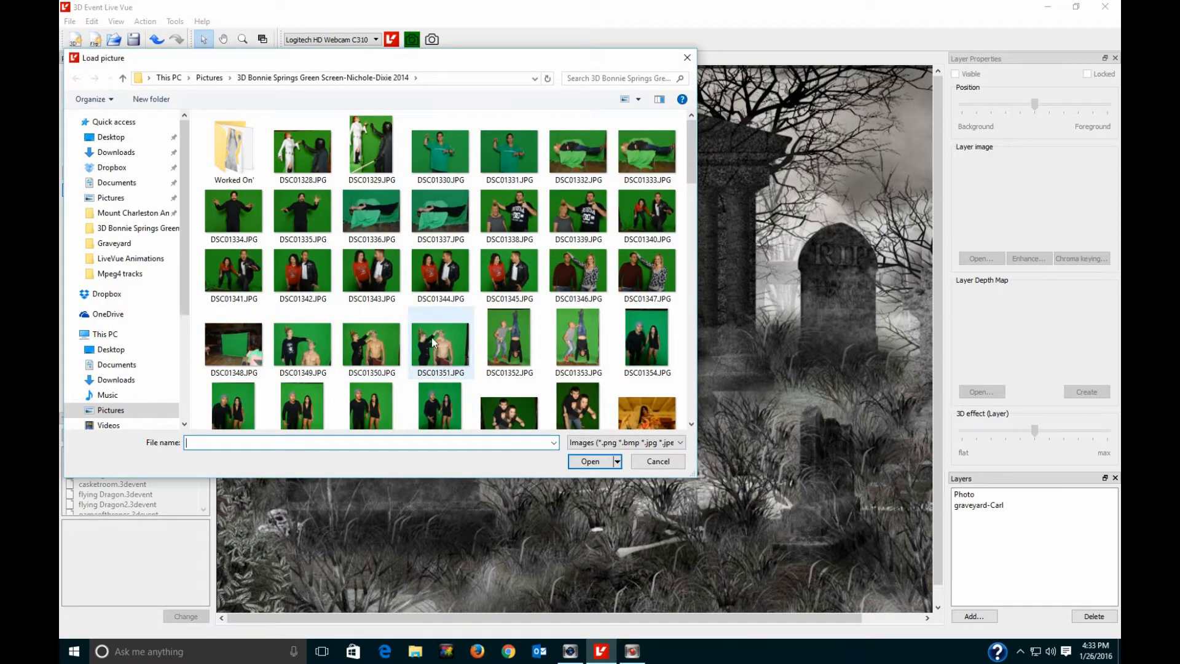
pyautogui.doubleClick(381, 347)
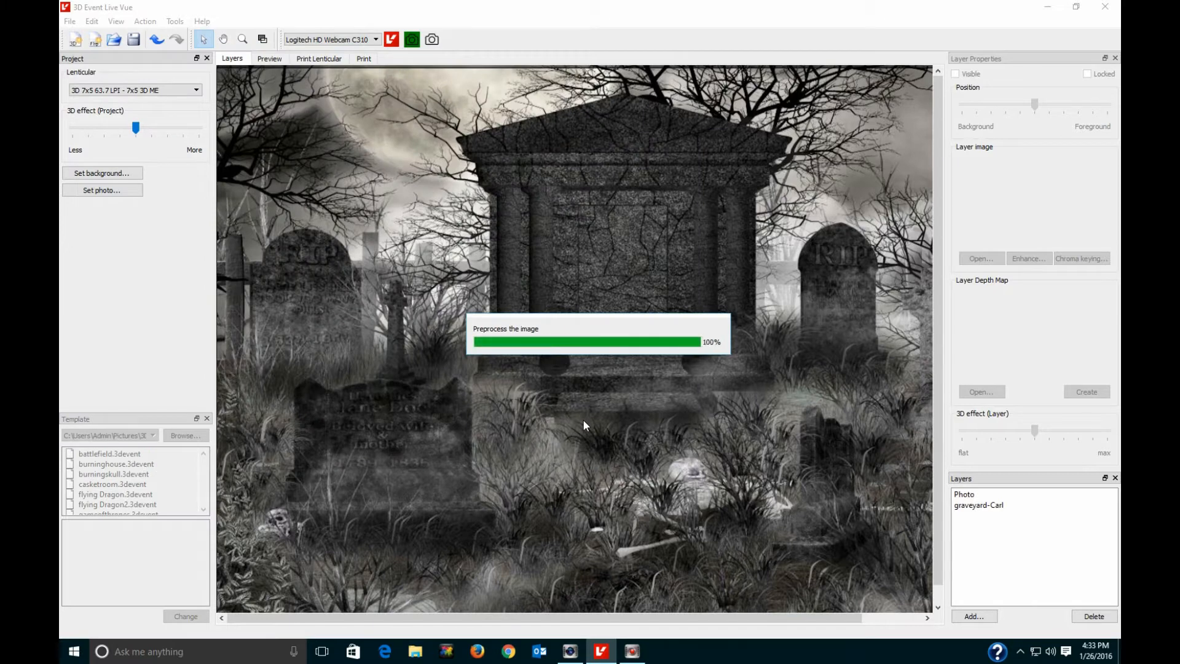
pyautogui.click(626, 344)
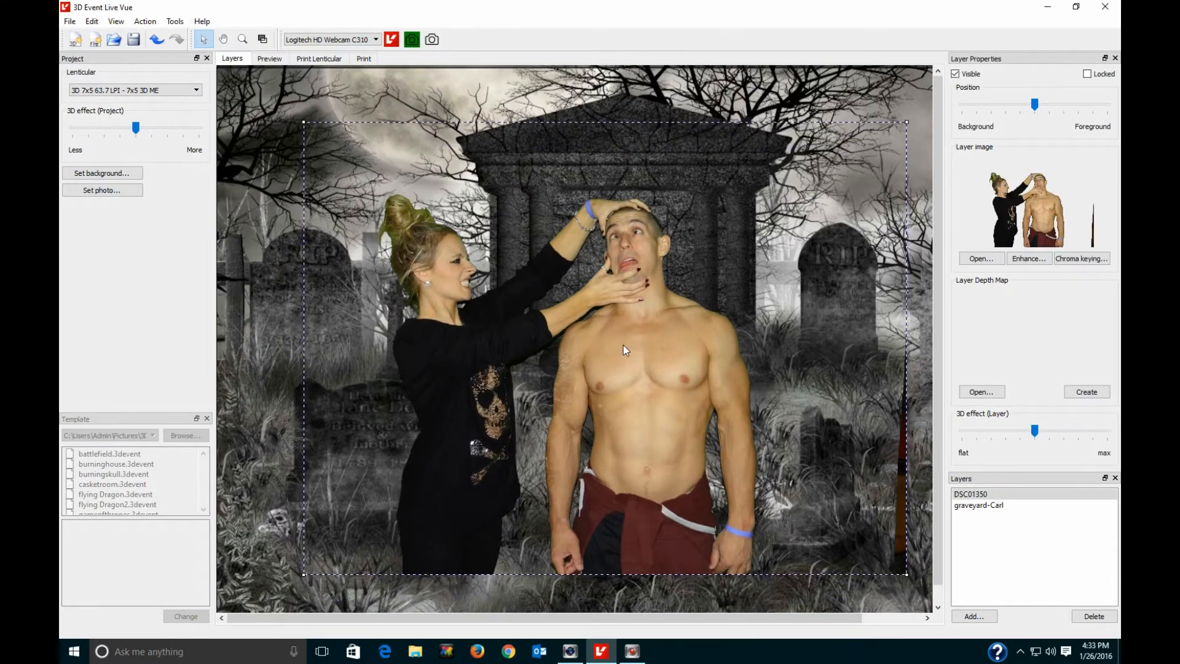
# Raise the project's 3D effect well toward More and shift the couple's photo slightly down over the graveyard.
pyautogui.moveTo(135, 129); pyautogui.dragTo(179, 137)
pyautogui.moveTo(585, 363)
pyautogui.mouseDown()
pyautogui.moveTo(579, 408)
pyautogui.moveTo(579, 373)
pyautogui.mouseUp()
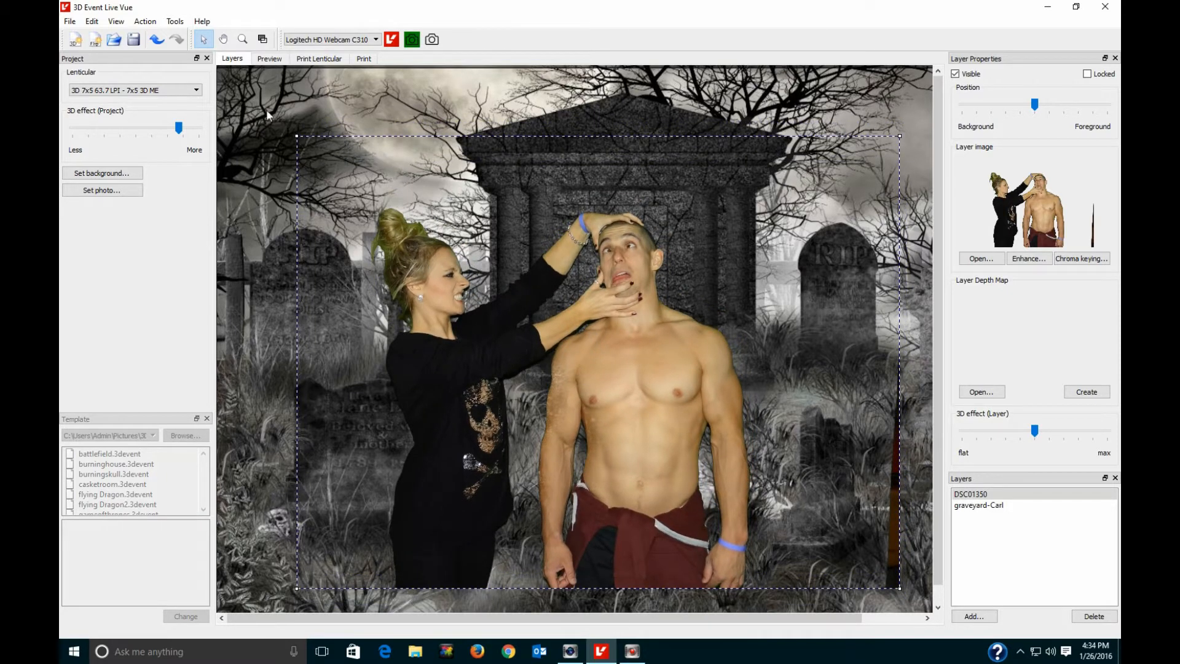
pyautogui.click(243, 39)
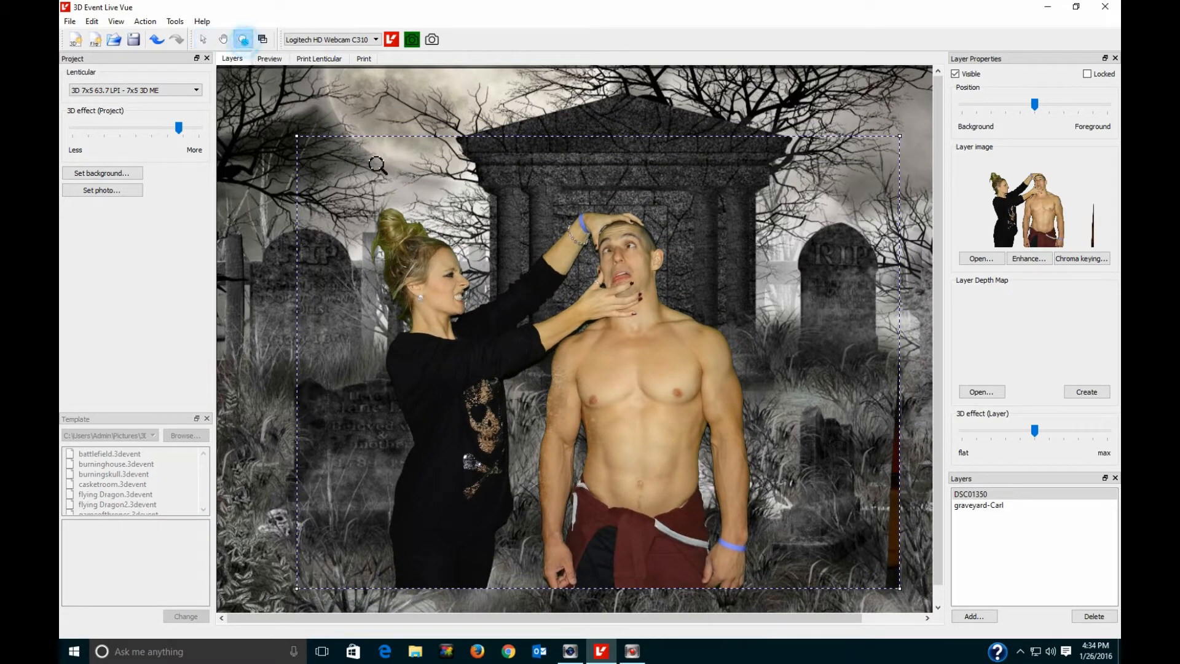
pyautogui.click(374, 164)
pyautogui.rightClick(360, 160)
pyautogui.rightClick(361, 160)
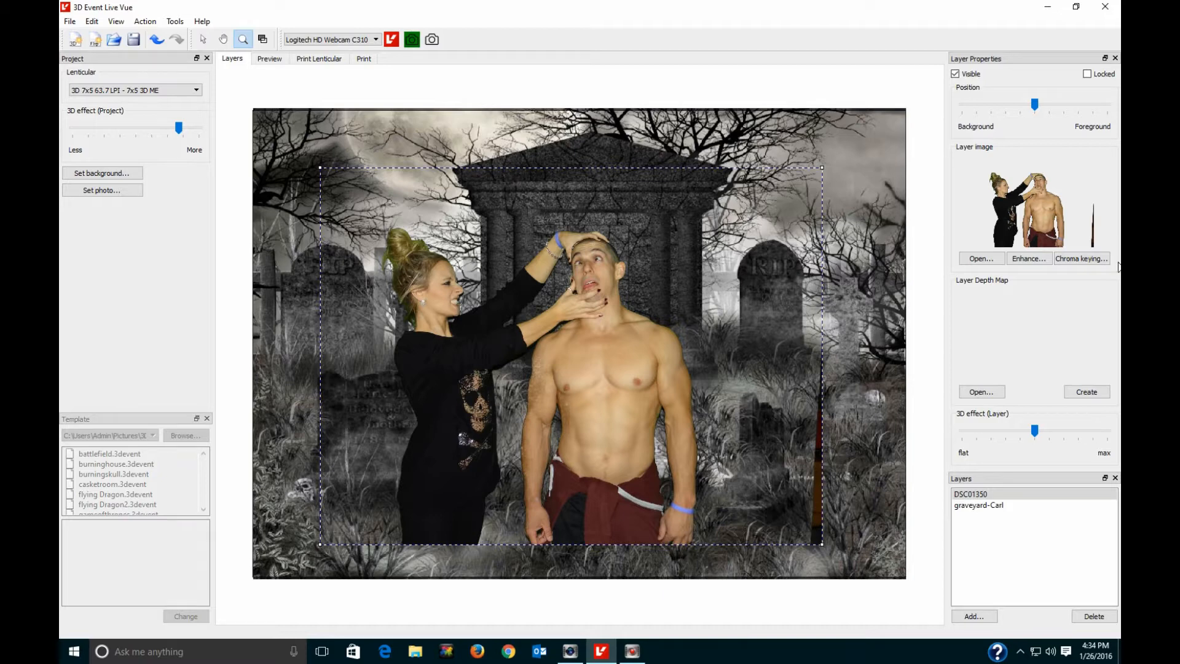
# Erase the leftover dark pole beside the couple in the photo's advanced chroma keying.
pyautogui.click(1081, 258)
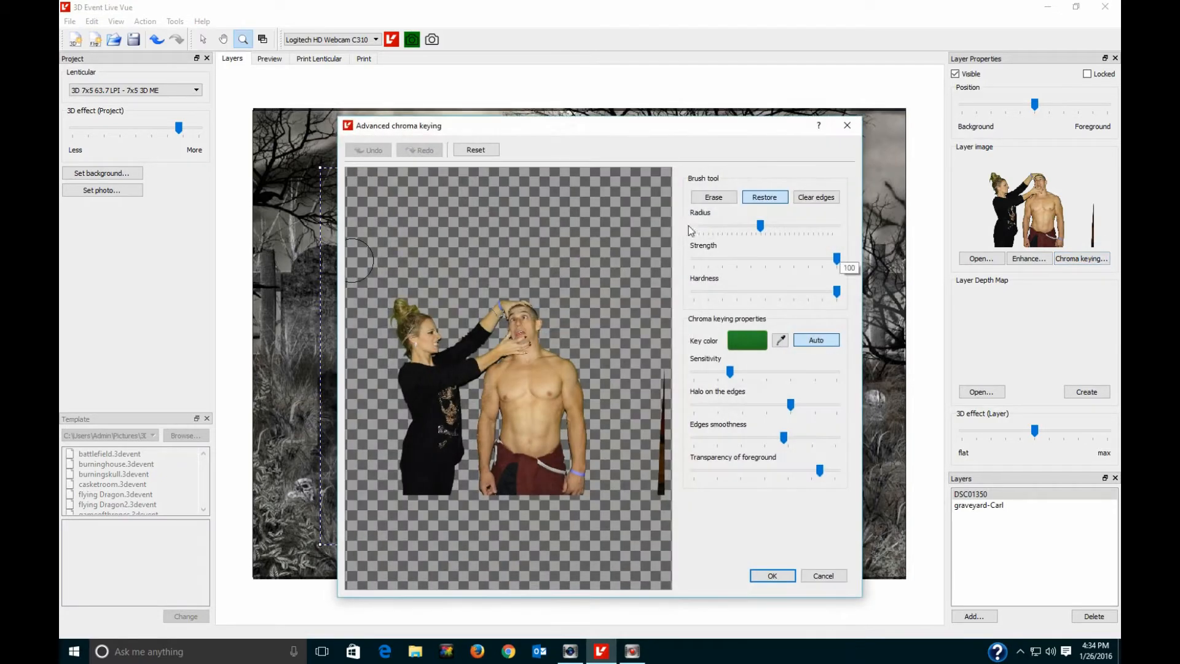
pyautogui.click(715, 197)
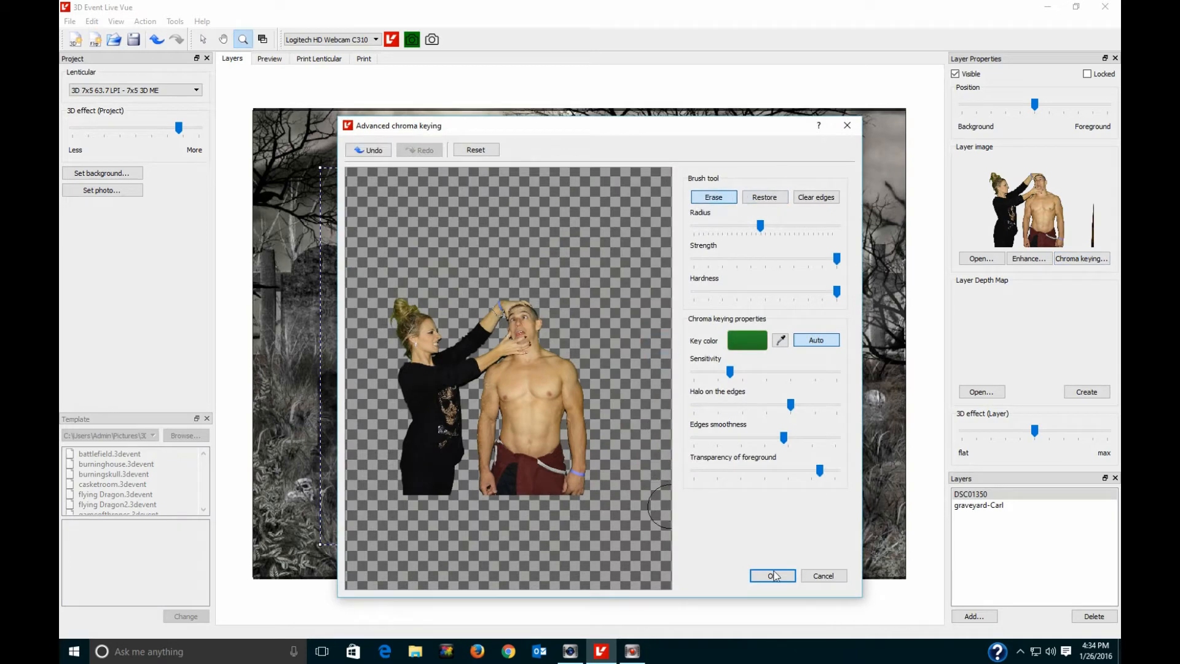
pyautogui.click(772, 575)
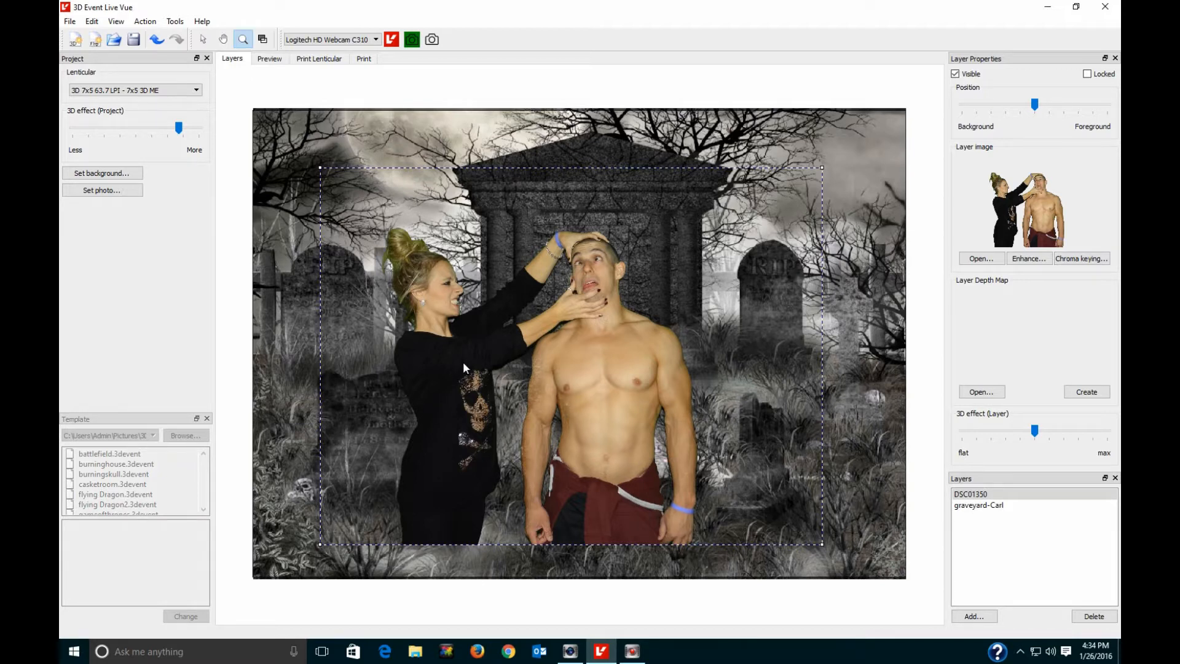
# Narrow the crop frame from both sides around the couple, previewing the 3D animation before and after.
pyautogui.click(268, 59)
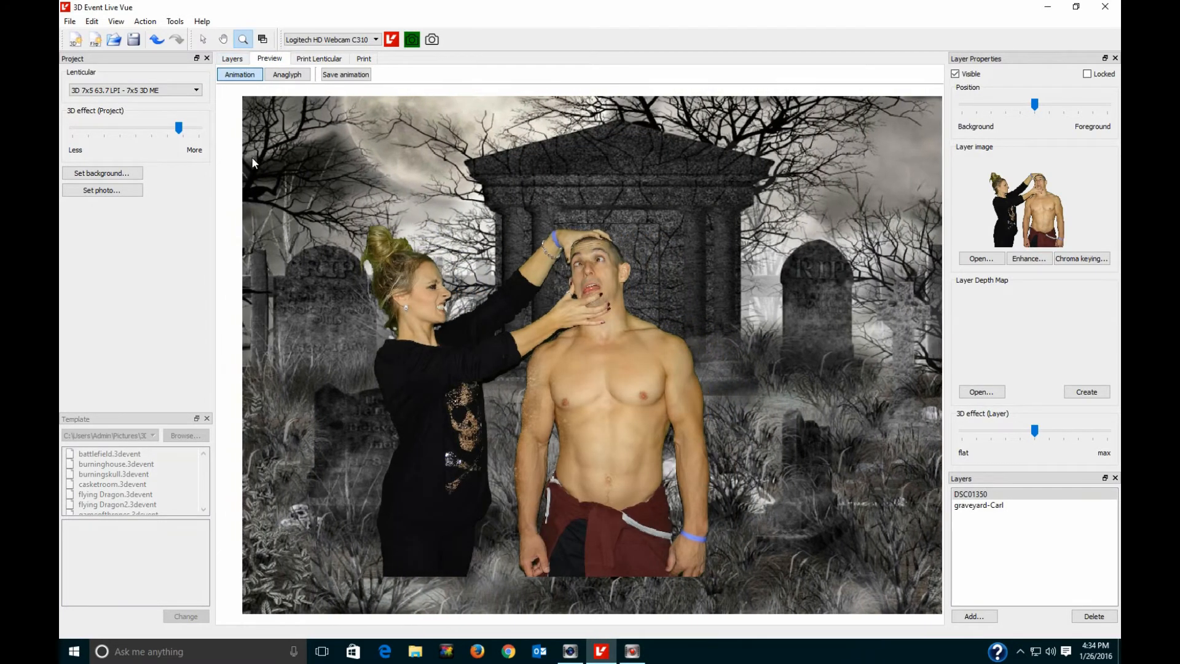
pyautogui.click(233, 59)
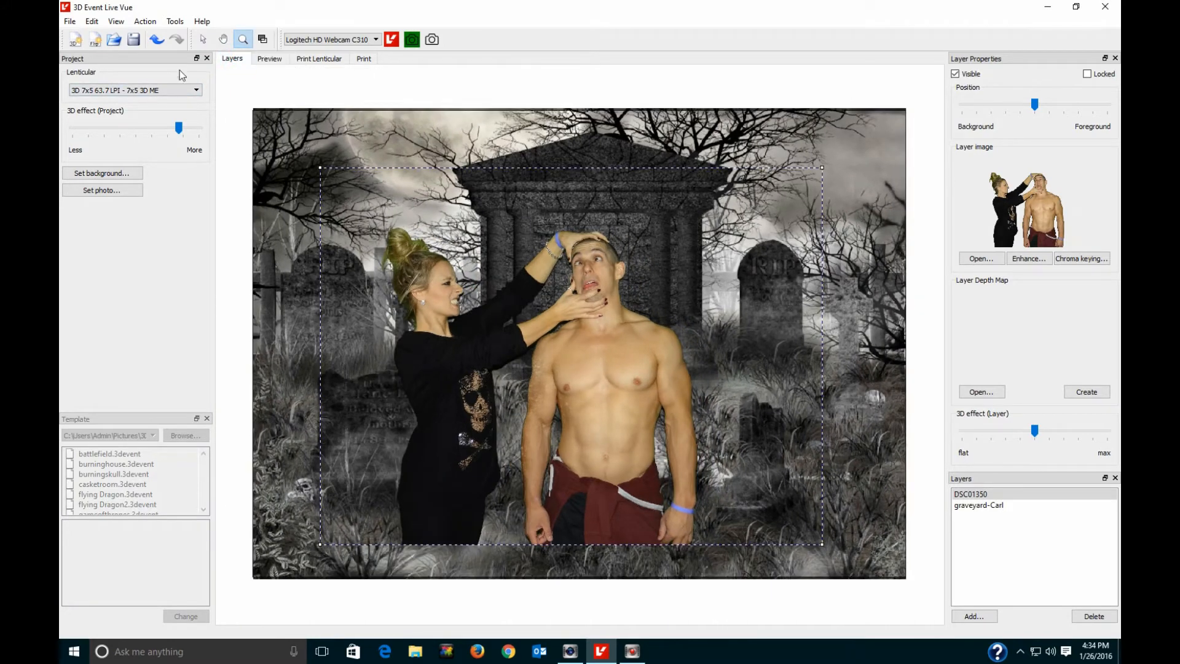
pyautogui.click(262, 39)
pyautogui.moveTo(254, 235); pyautogui.dragTo(301, 235)
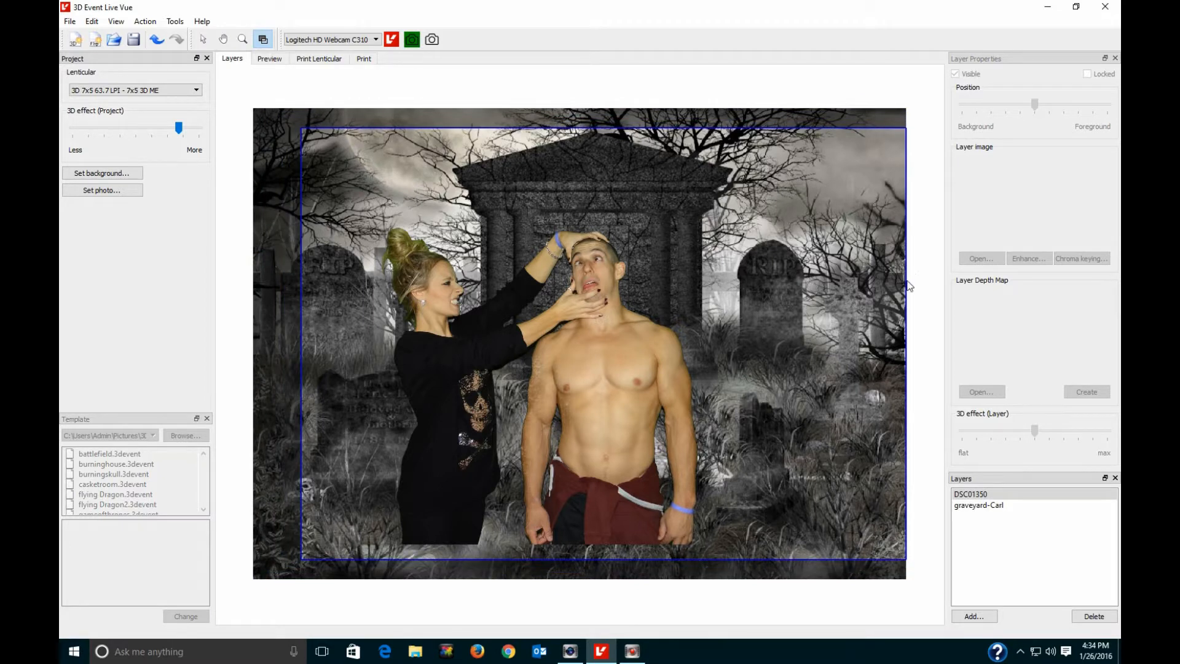
pyautogui.moveTo(905, 282); pyautogui.dragTo(854, 279)
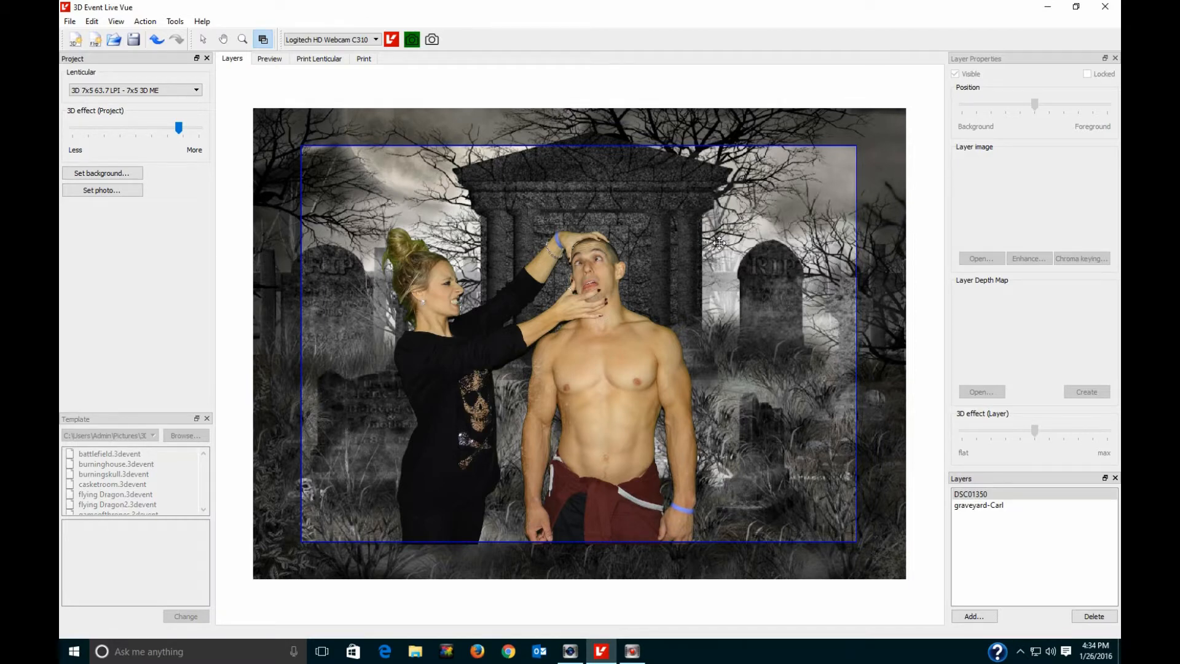
pyautogui.click(269, 60)
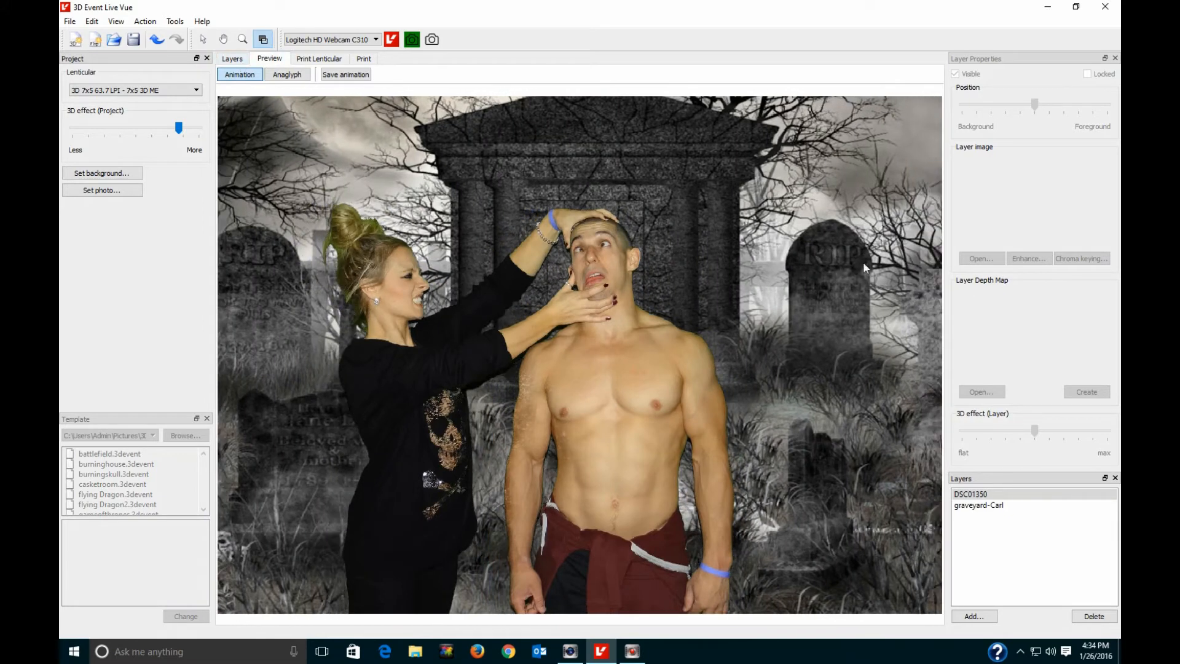
pyautogui.click(233, 59)
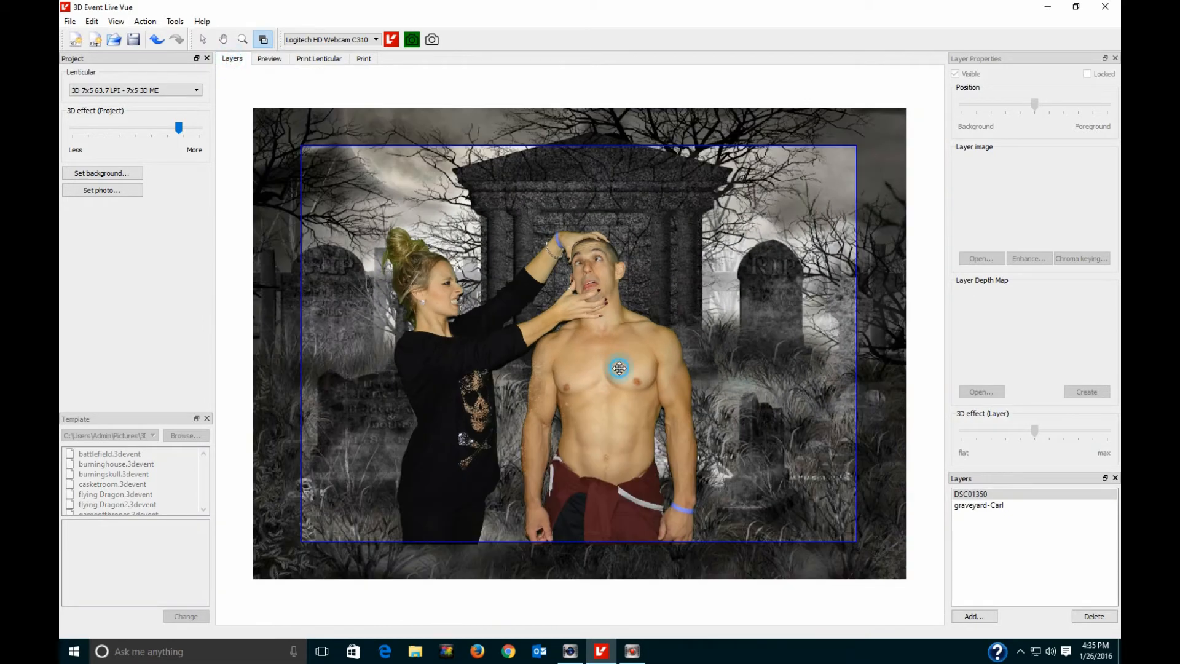
# Check the depth positions of the couple and graveyard layers, and move the couple to the right side of the scene.
pyautogui.click(201, 39)
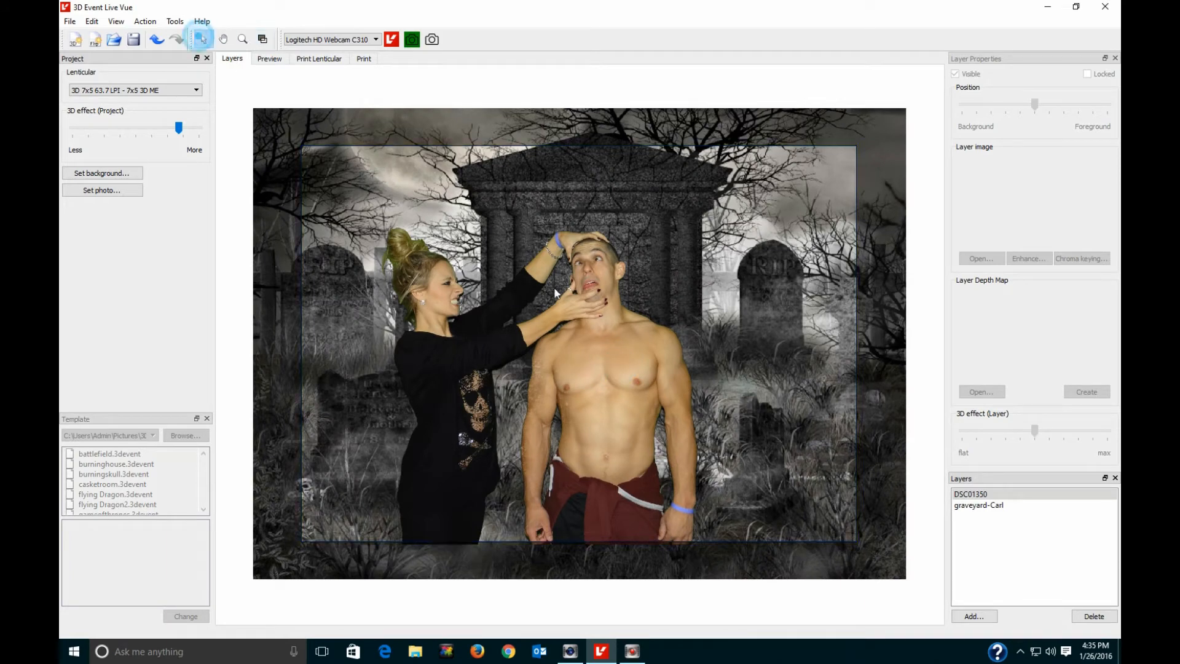
pyautogui.click(555, 293)
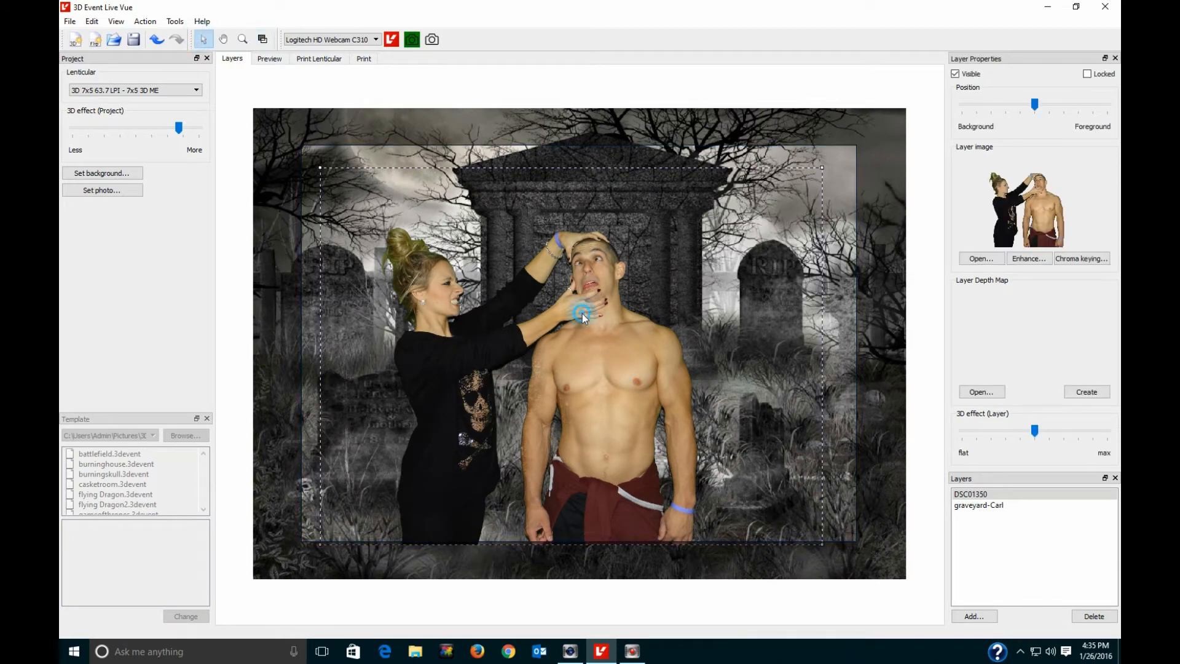
pyautogui.click(843, 178)
pyautogui.click(962, 105)
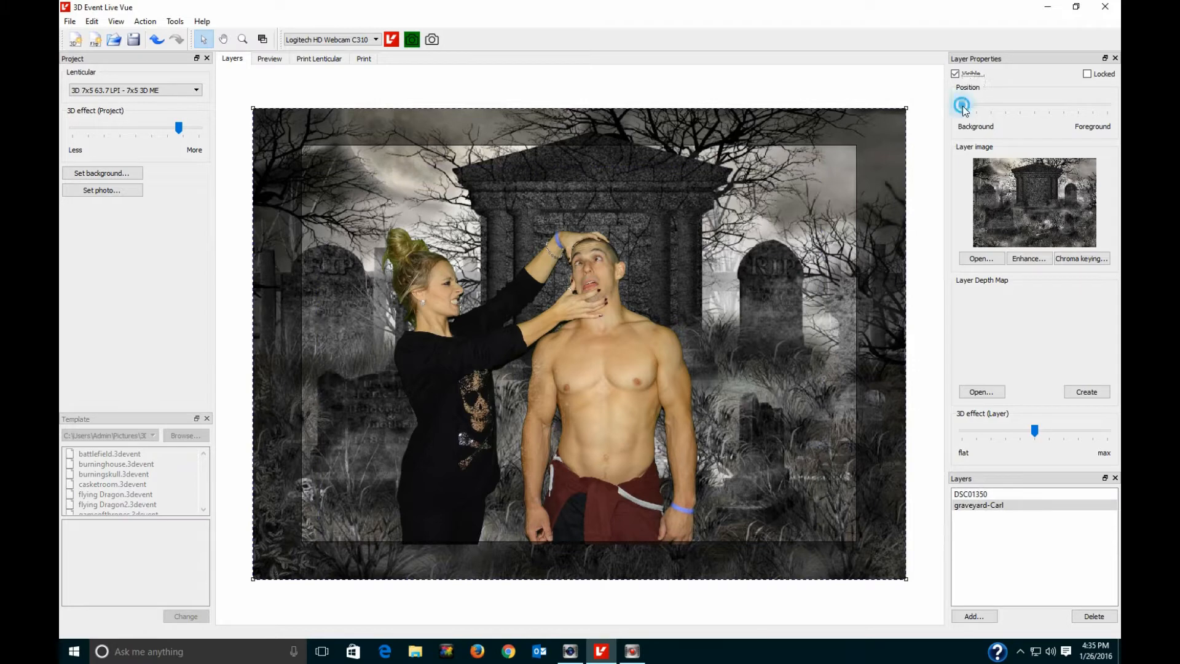
pyautogui.click(602, 318)
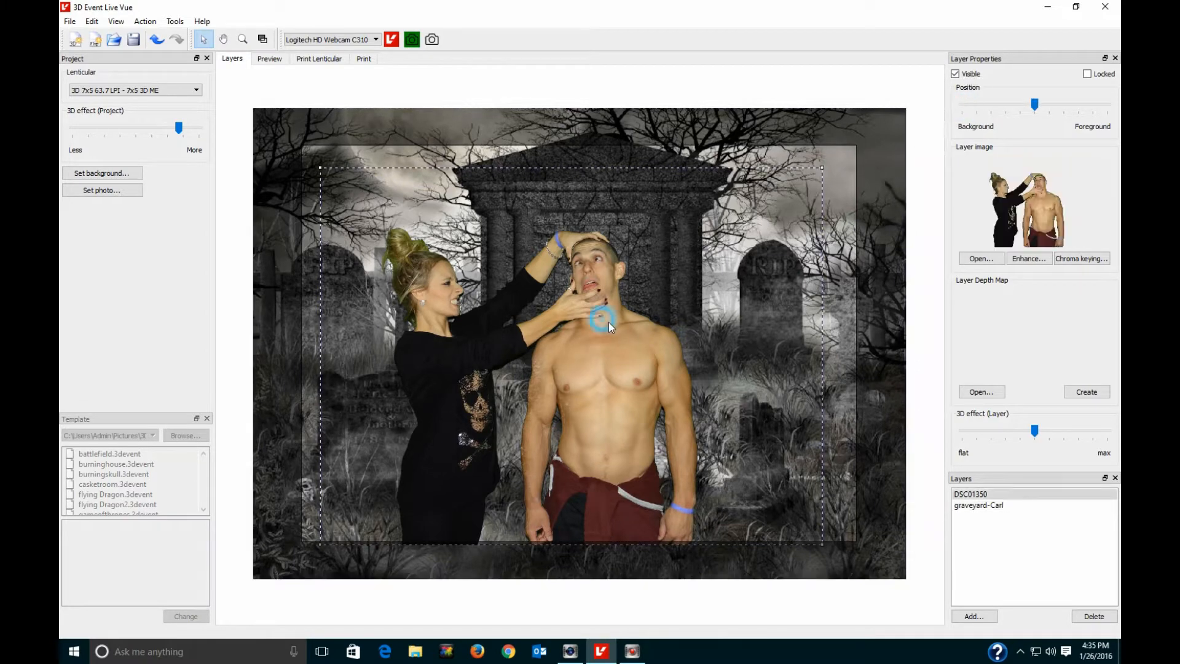
pyautogui.moveTo(612, 334); pyautogui.dragTo(773, 345)
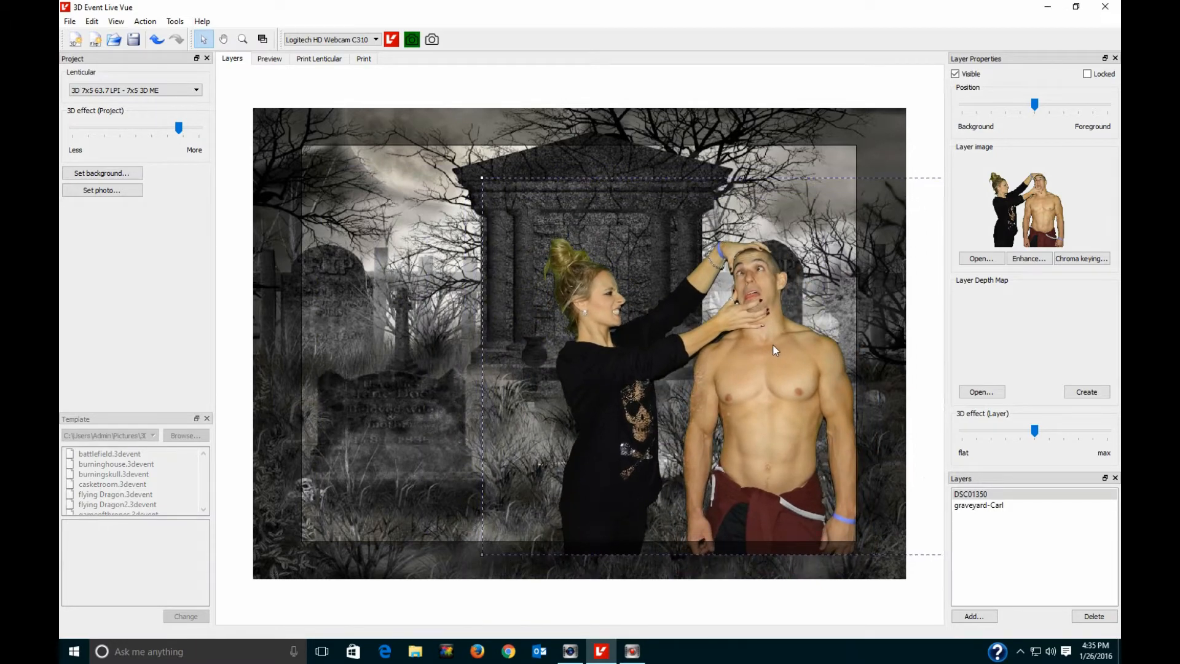
# Replace the photo with DSC01343.JPG and move it back toward the middle of the crop frame.
pyautogui.click(103, 193)
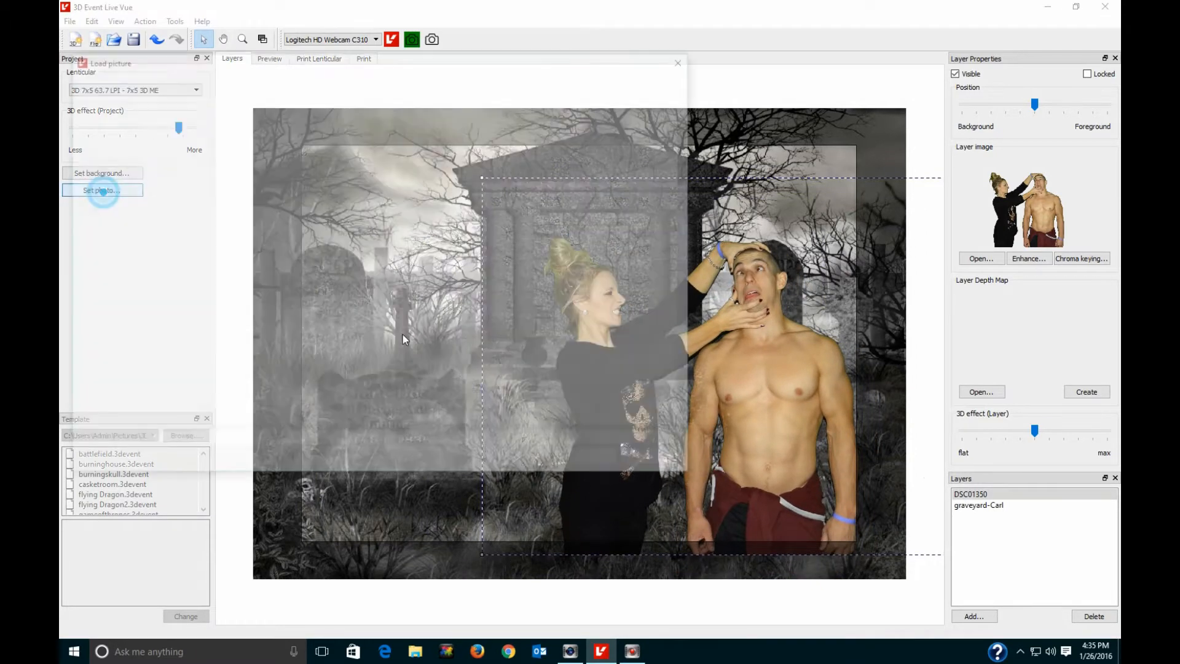
pyautogui.click(360, 269)
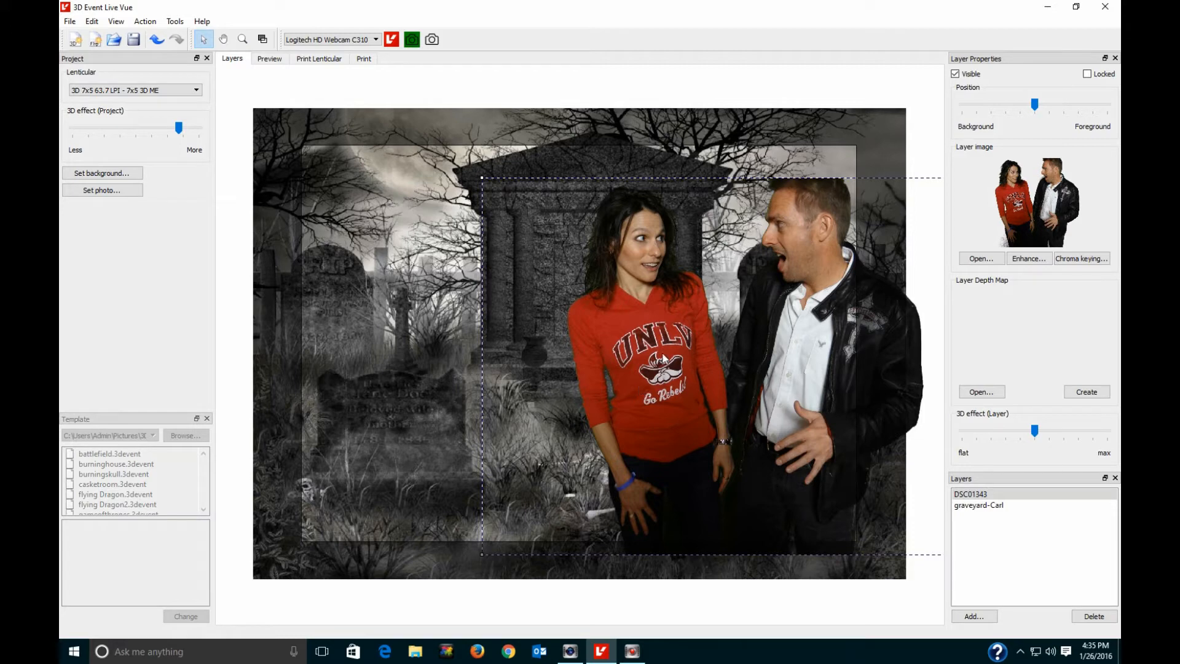
pyautogui.moveTo(662, 358); pyautogui.dragTo(543, 375)
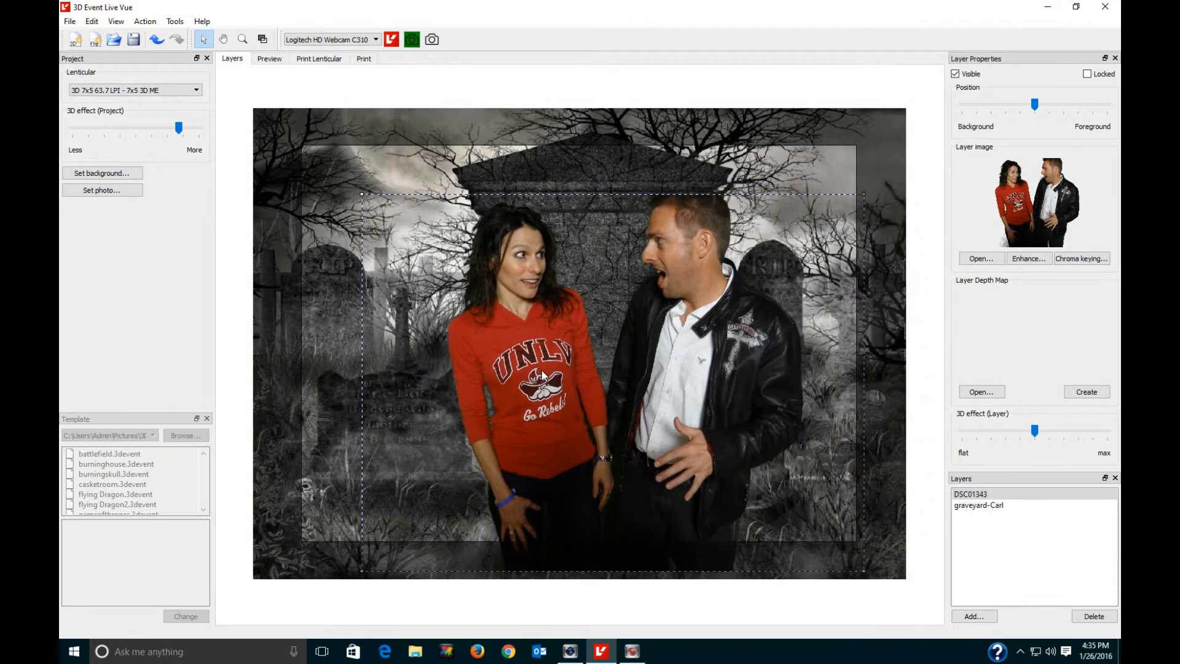
# Replace the photo with DSC01350.JPG again and move it slightly up in the scene.
pyautogui.click(94, 191)
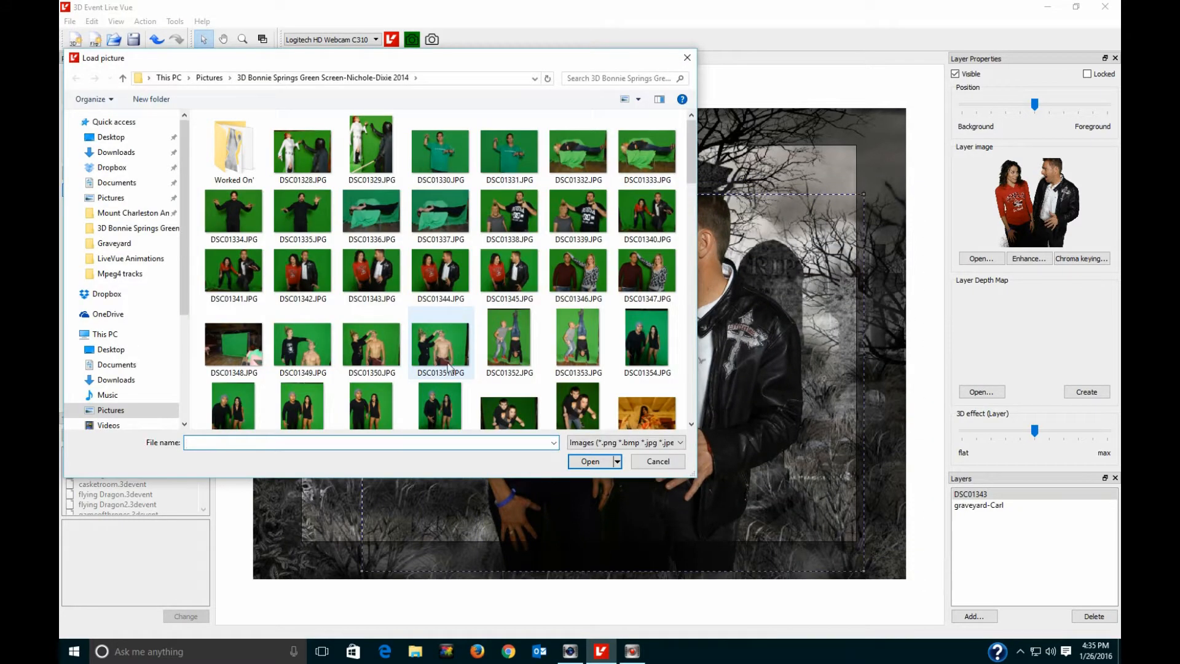
pyautogui.doubleClick(371, 341)
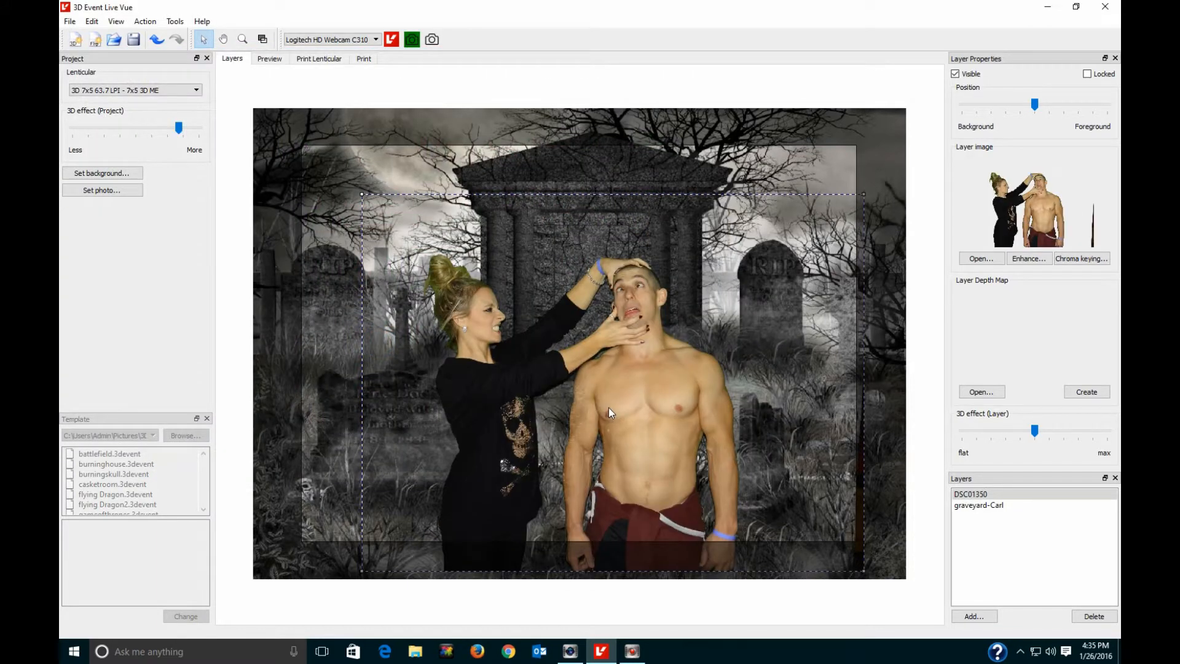
pyautogui.moveTo(609, 410); pyautogui.dragTo(608, 393)
# Erase the stray pole from the reloaded photo with the chroma keying eraser, and nudge the couple into place.
pyautogui.click(1081, 258)
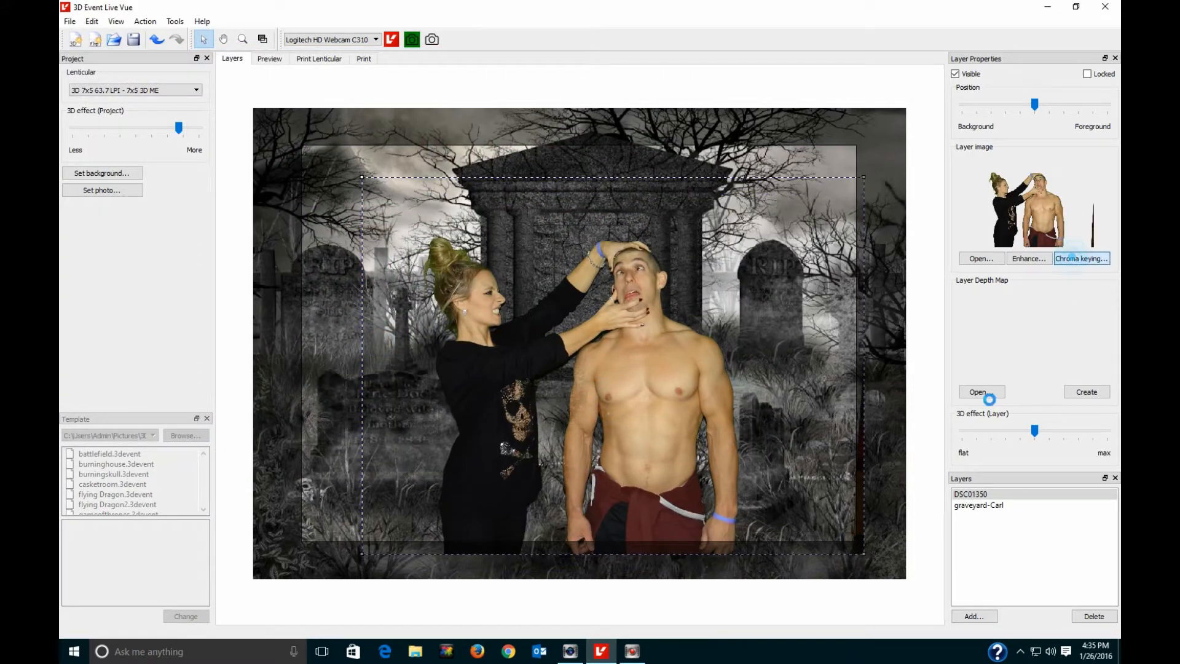
pyautogui.click(714, 197)
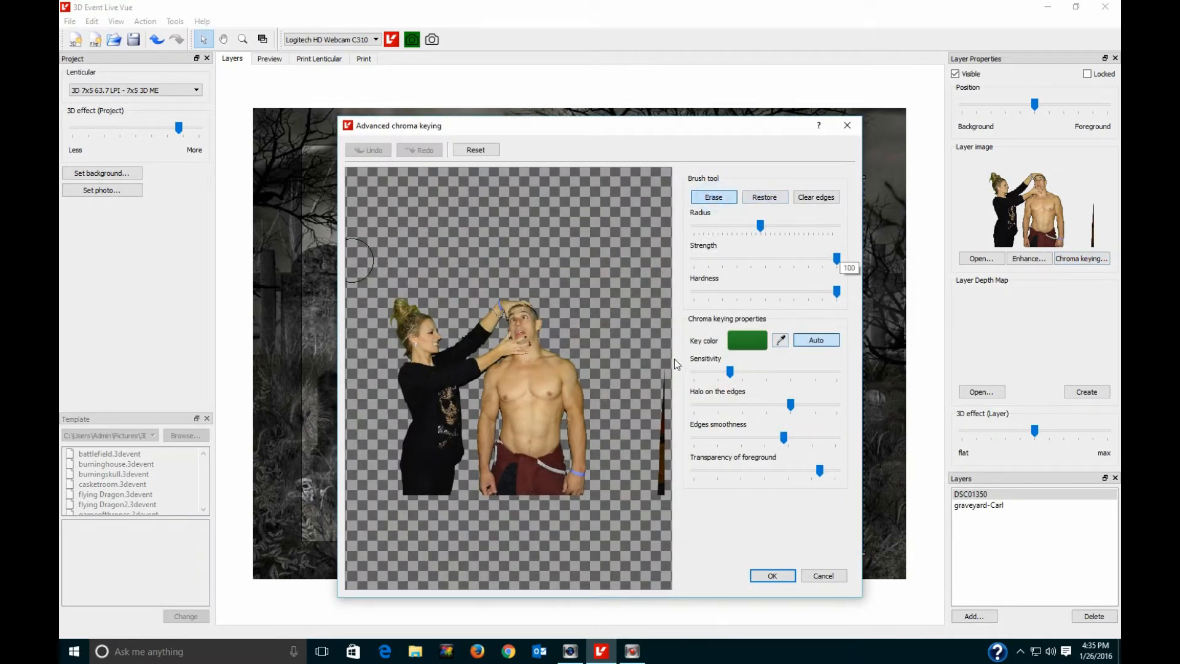
pyautogui.moveTo(669, 366); pyautogui.dragTo(661, 495)
pyautogui.click(777, 575)
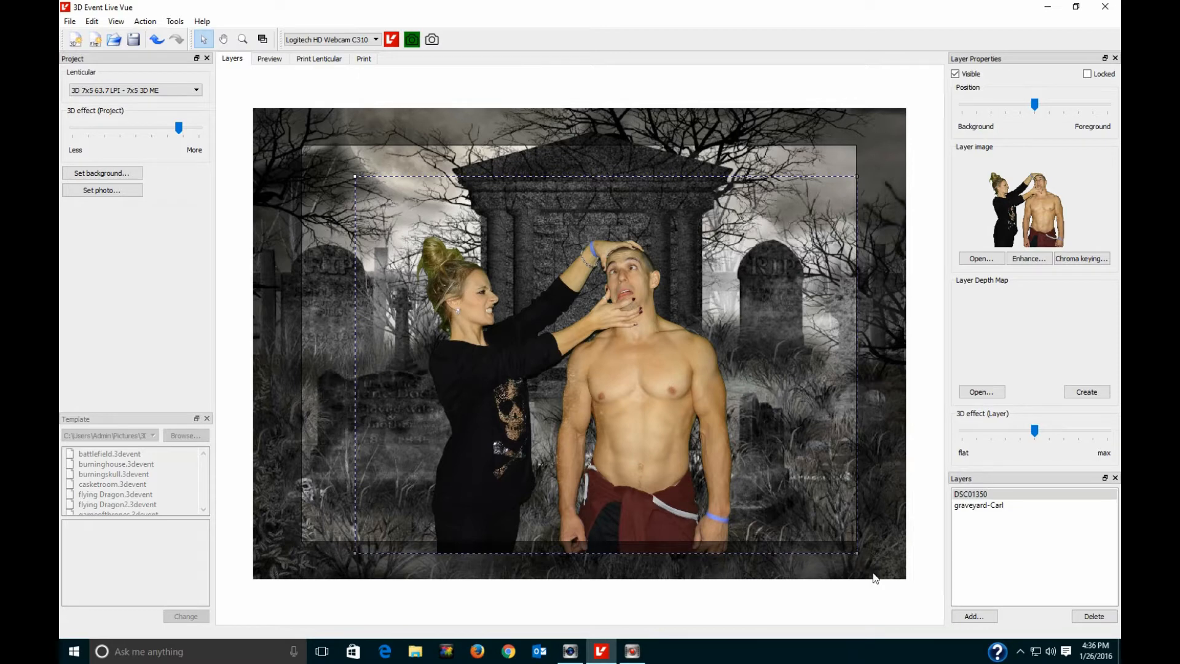
pyautogui.moveTo(639, 373); pyautogui.dragTo(646, 374)
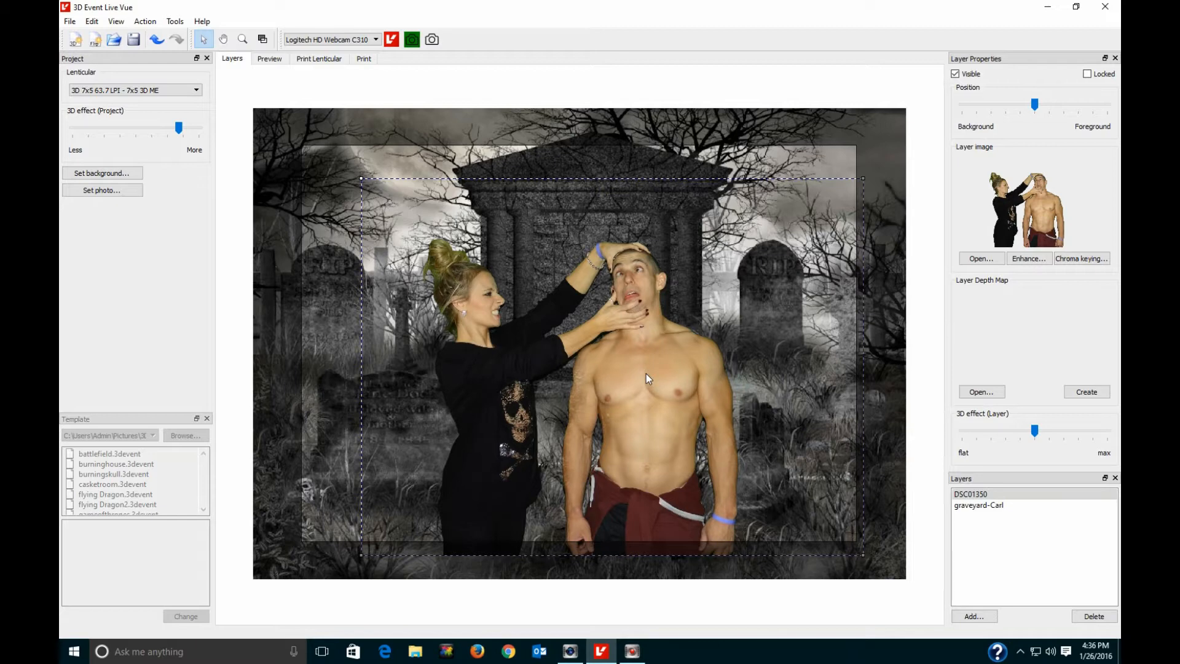
# Add HEADSTONE_SKULLS.png from the Graveyard folder as a layer, place it in the scene's lower right corner and enlarge it slightly.
pyautogui.click(974, 615)
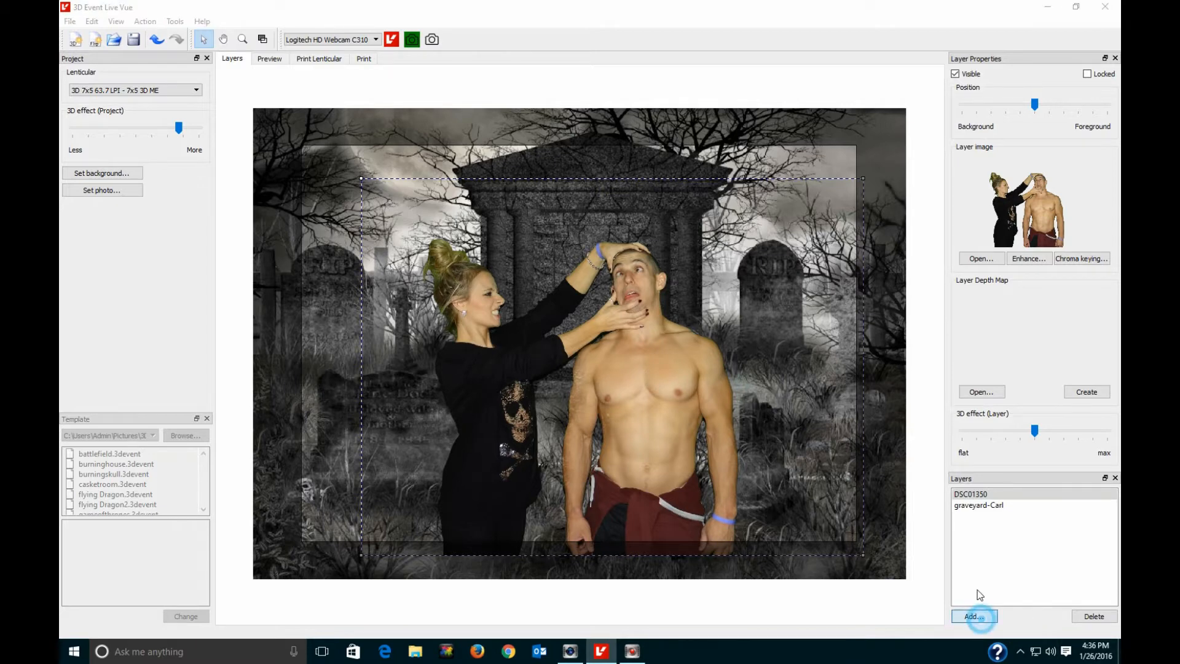
pyautogui.click(252, 78)
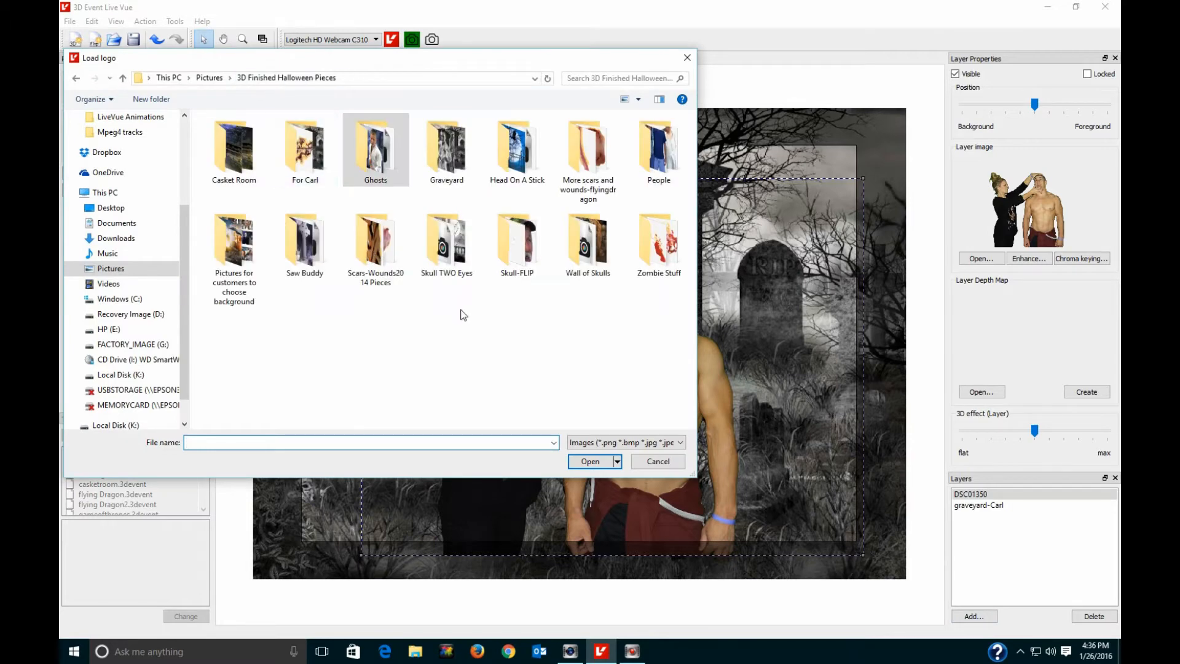
pyautogui.doubleClick(460, 155)
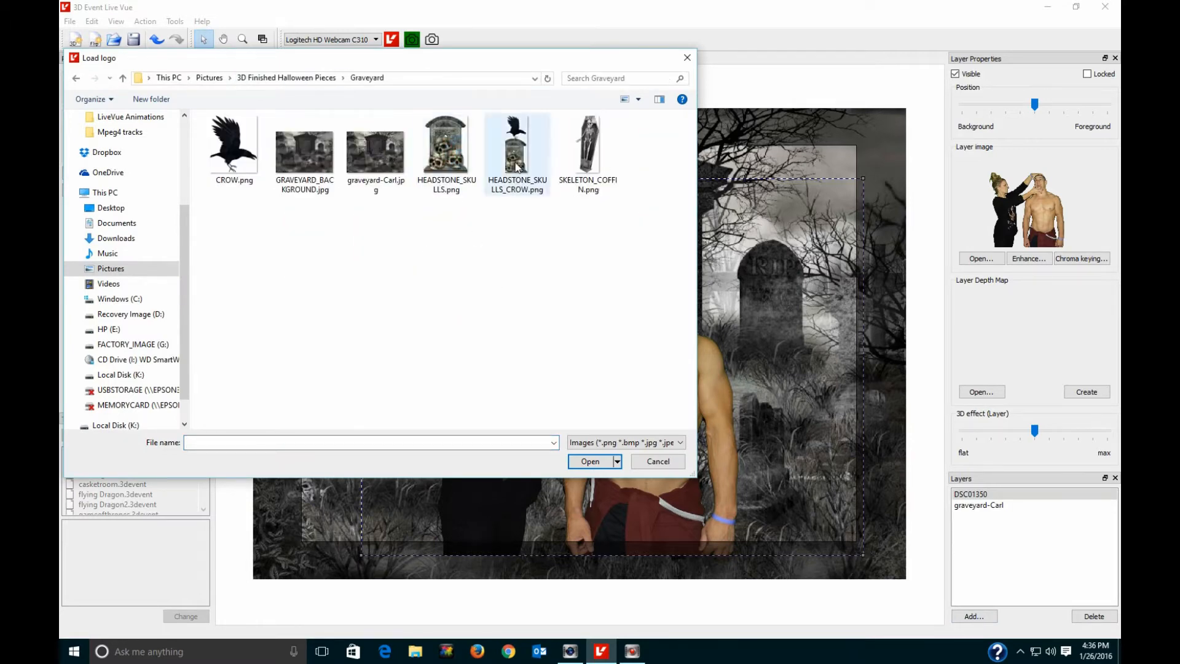
pyautogui.click(454, 162)
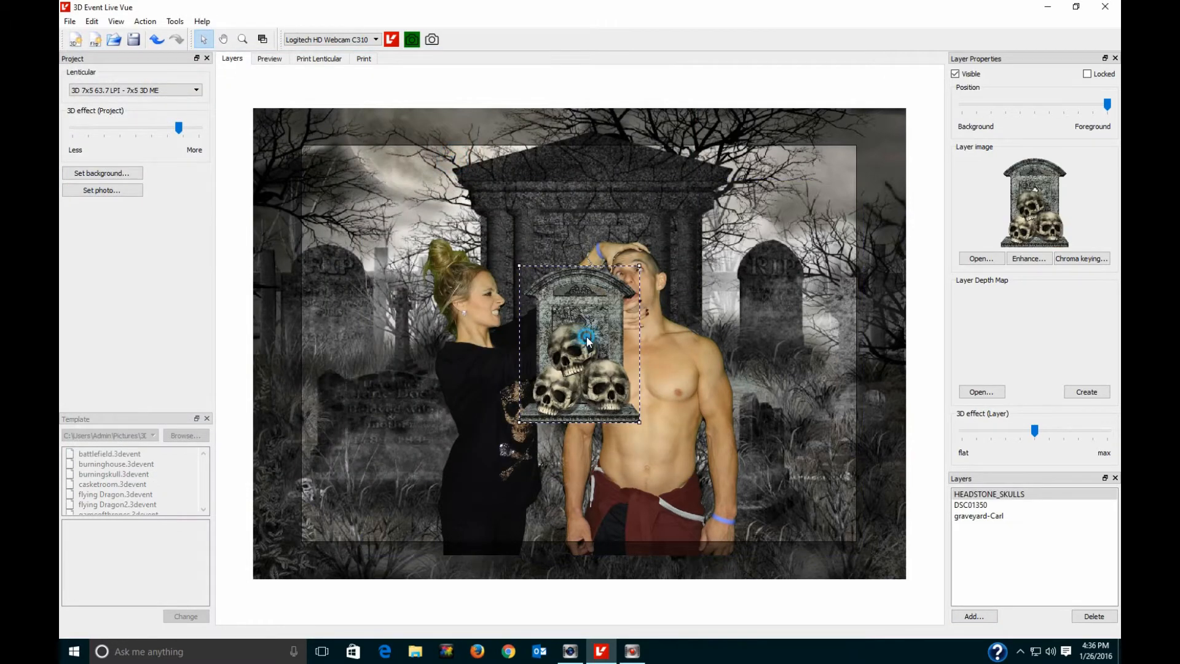
pyautogui.moveTo(587, 341); pyautogui.dragTo(806, 469)
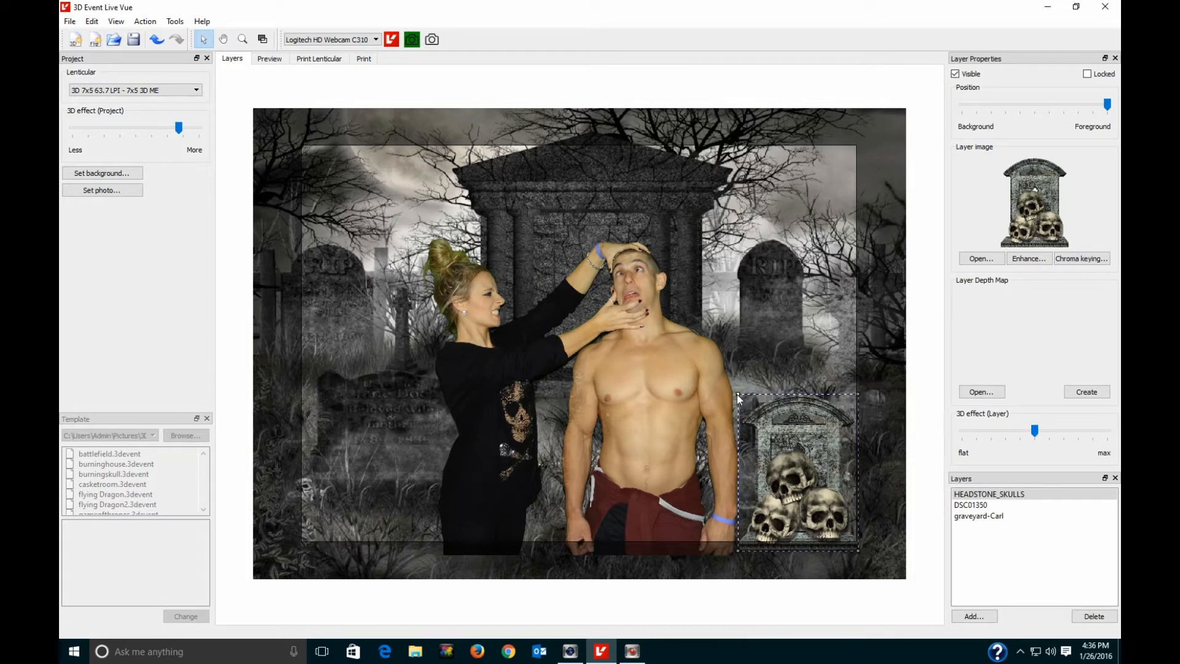
pyautogui.moveTo(739, 398); pyautogui.dragTo(724, 376)
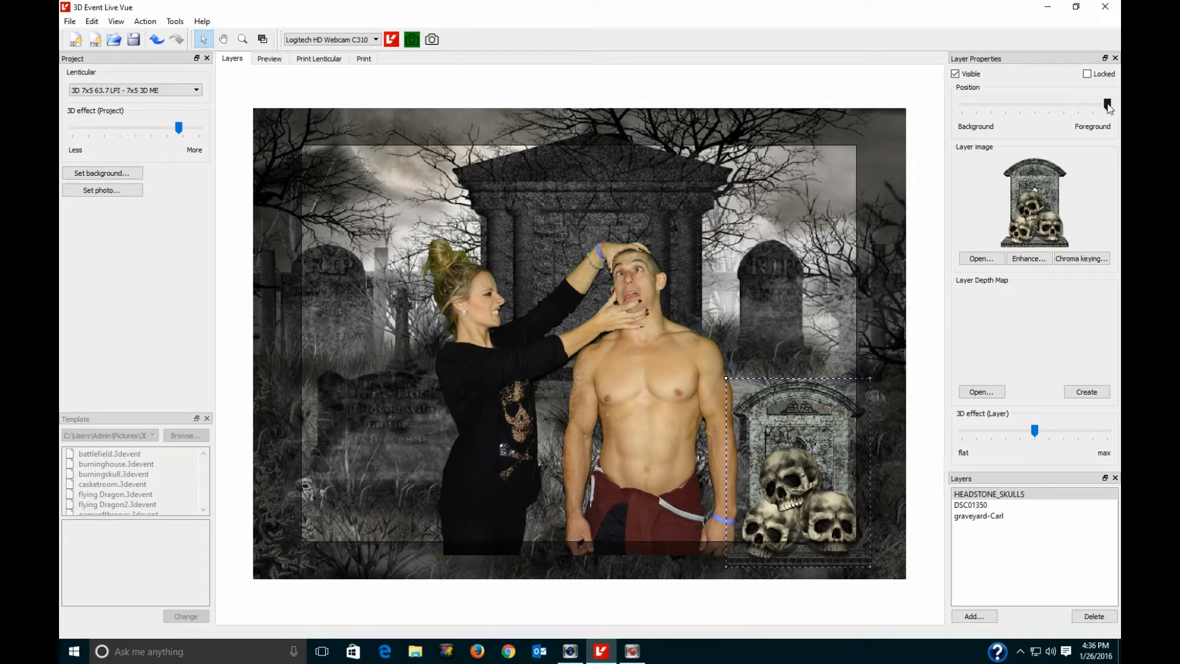
# Adjust the skull headstone's depth to slightly in front of the couple, fit it beside the man, and preview the animation.
pyautogui.moveTo(1106, 105); pyautogui.dragTo(1055, 120)
pyautogui.moveTo(837, 426); pyautogui.dragTo(821, 430)
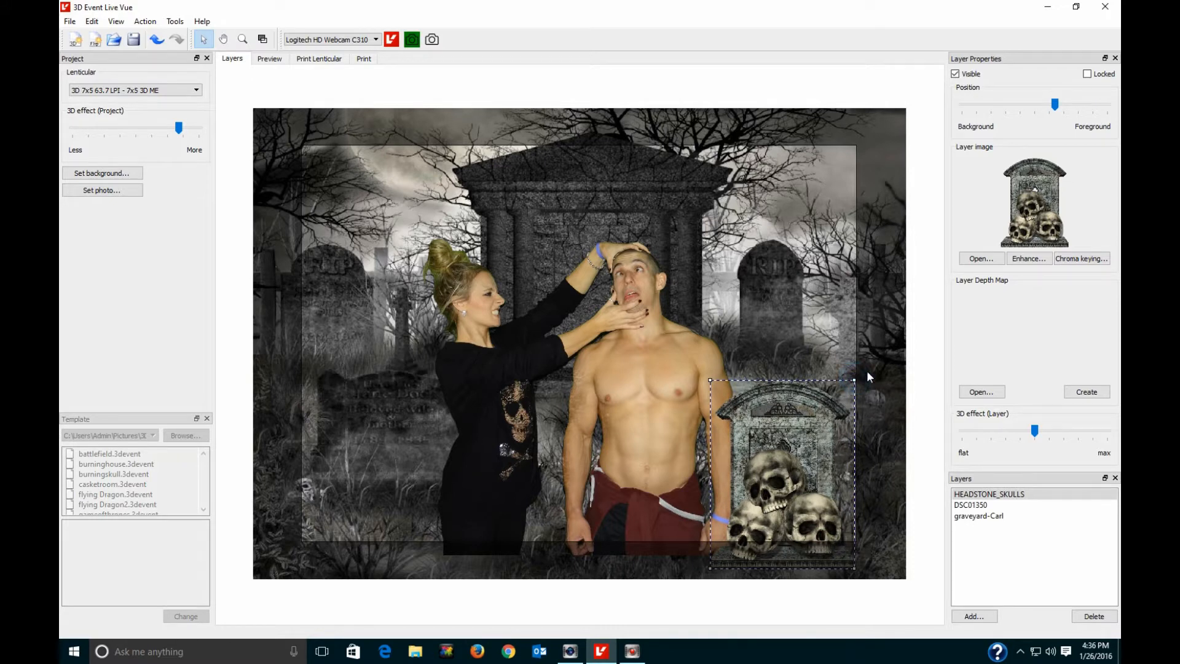
pyautogui.moveTo(856, 382); pyautogui.dragTo(856, 378)
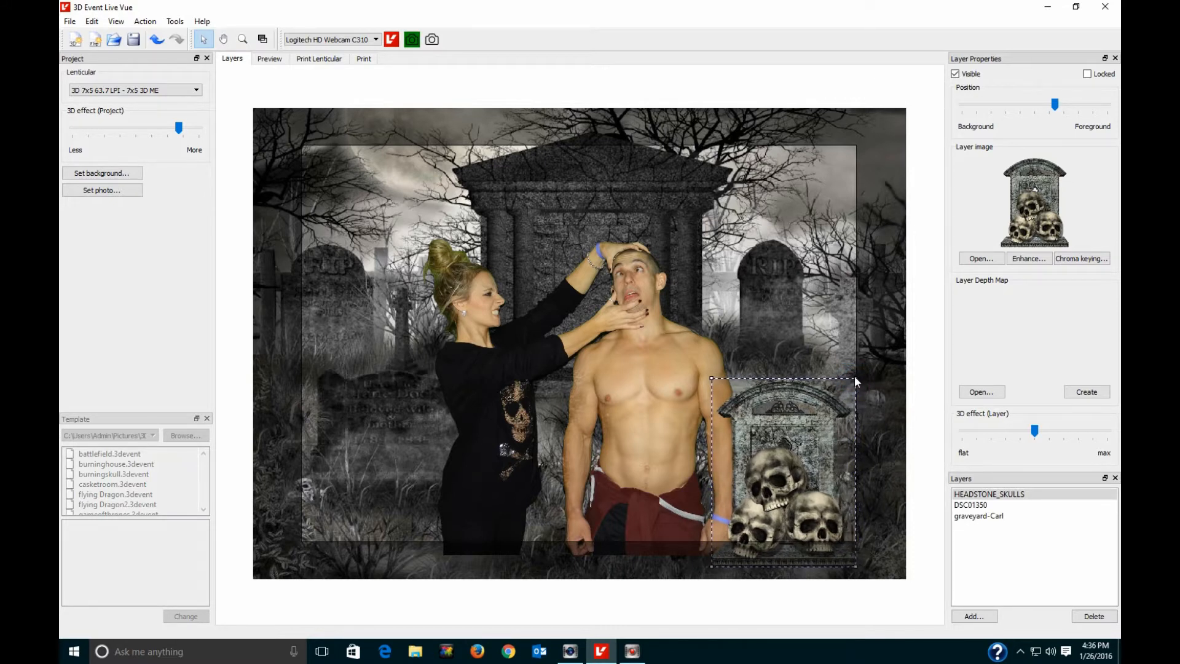
pyautogui.click(273, 58)
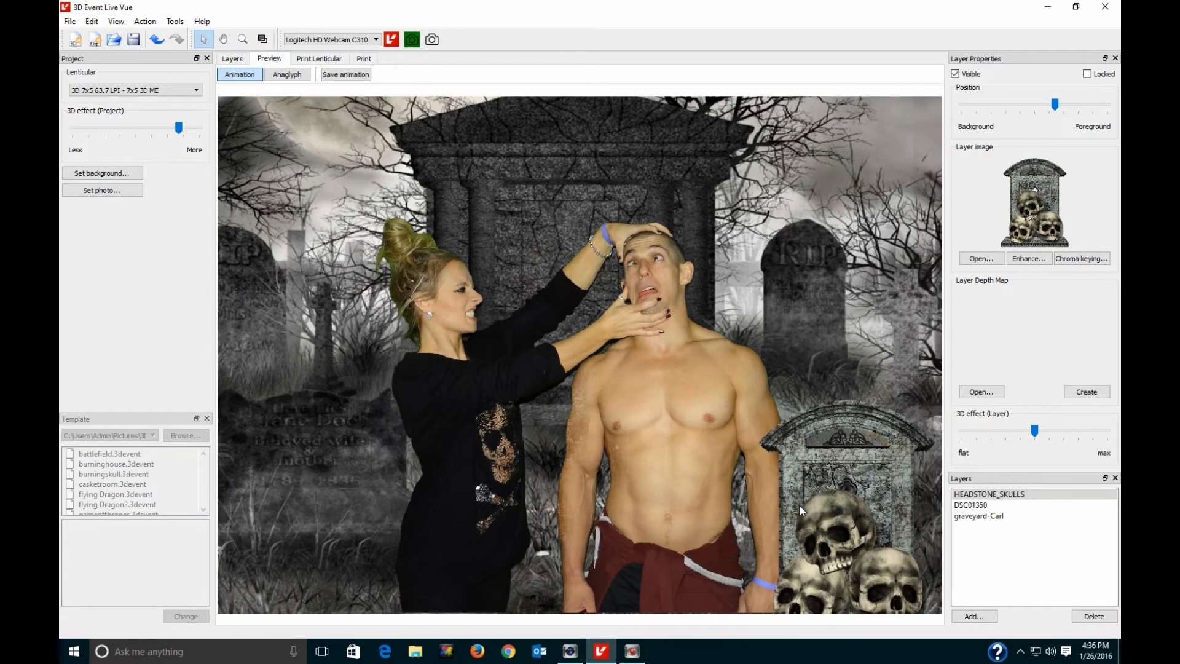
pyautogui.click(232, 59)
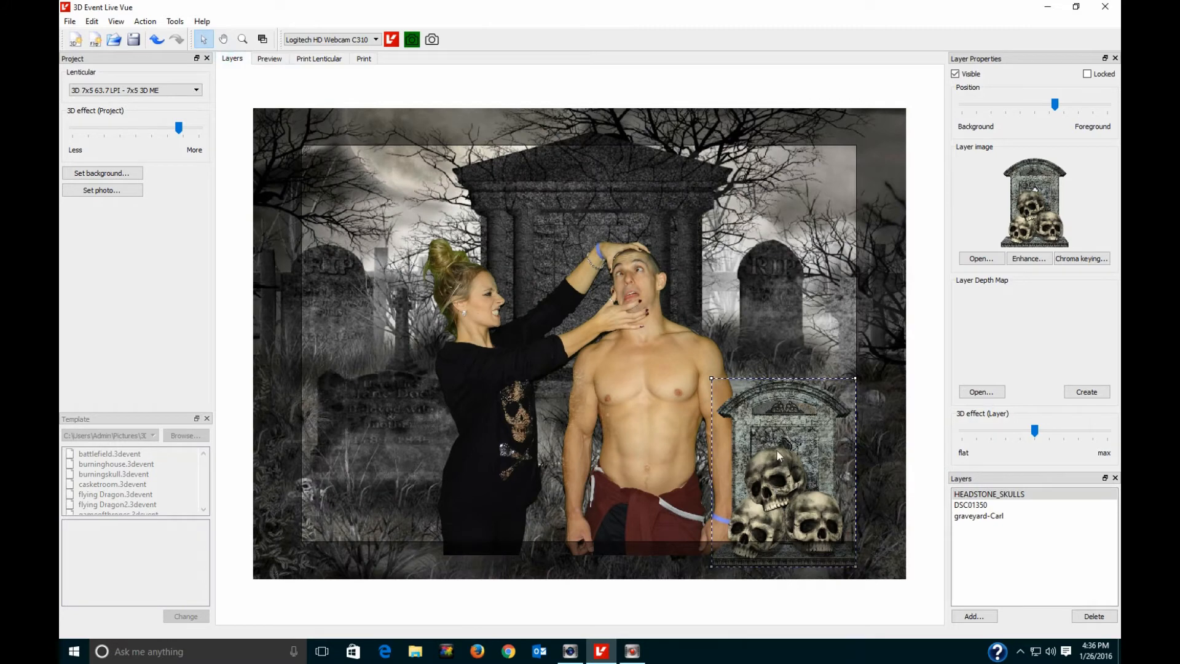
pyautogui.moveTo(1055, 106); pyautogui.dragTo(1067, 109)
# Add HEADSTONE_SKULLS_CROW.png as a layer, enlarge it and place it in the lower left corner of the crop frame.
pyautogui.click(981, 614)
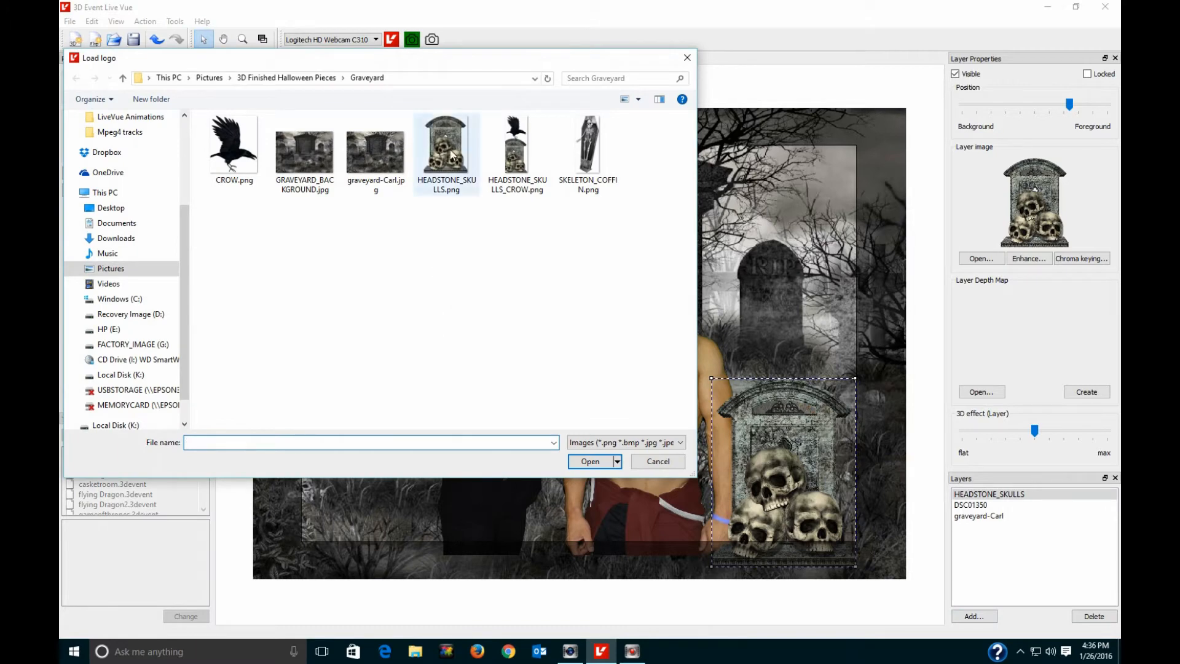
pyautogui.doubleClick(499, 157)
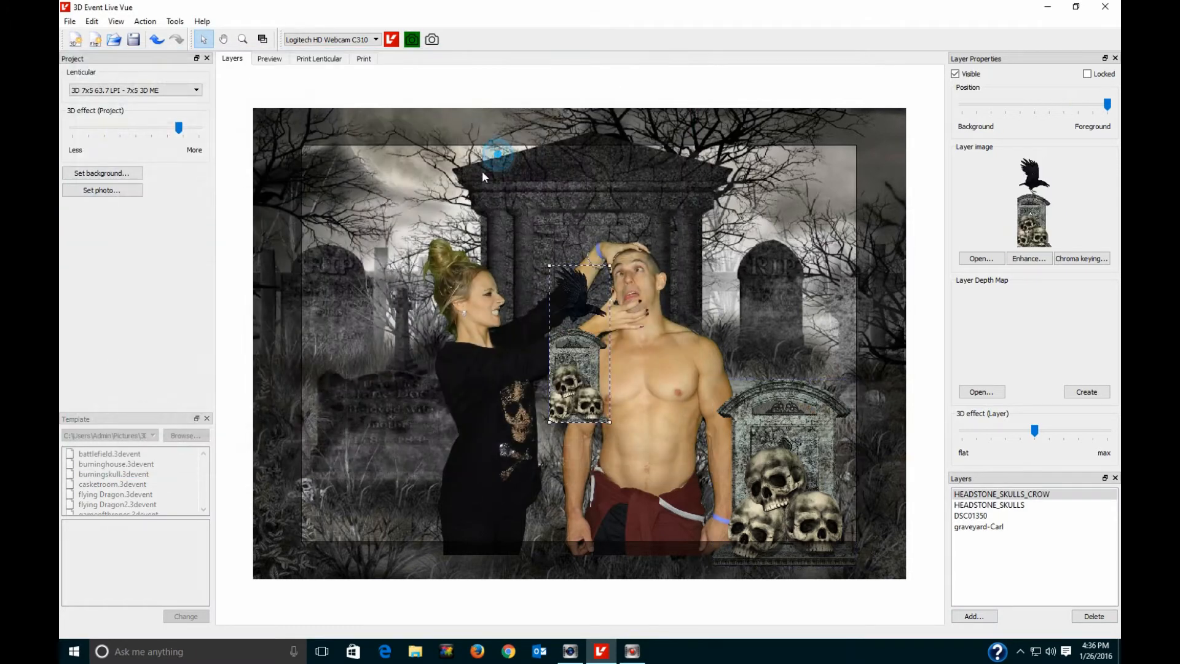
pyautogui.moveTo(565, 337); pyautogui.dragTo(313, 467)
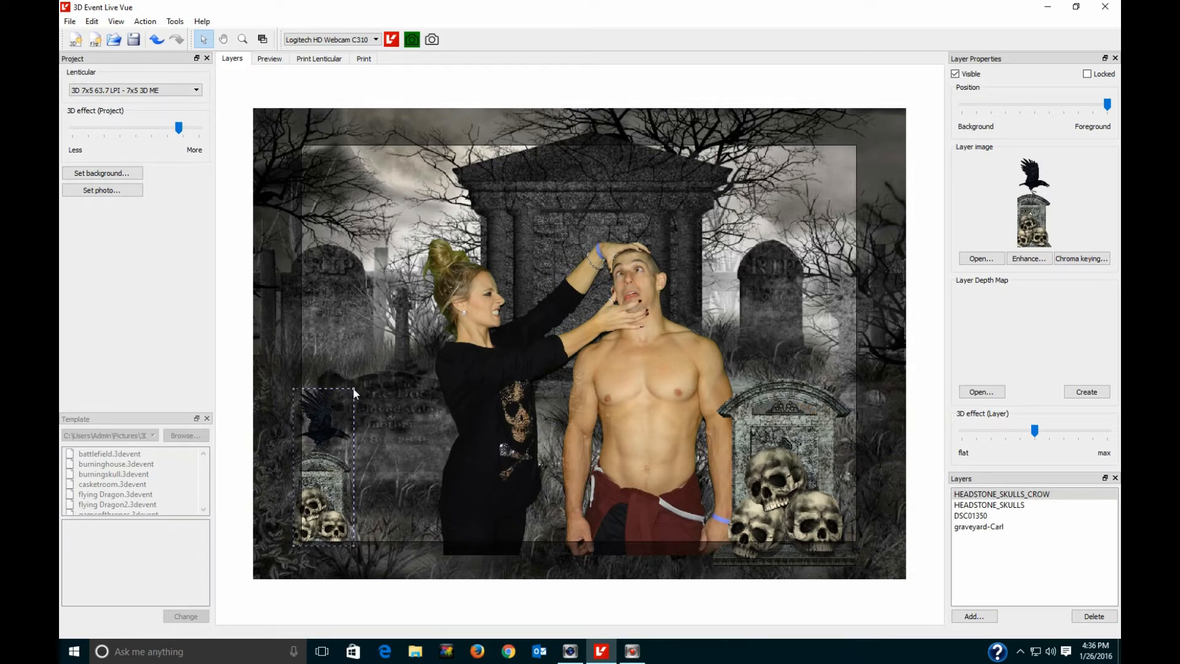
pyautogui.moveTo(359, 387); pyautogui.dragTo(394, 327)
pyautogui.moveTo(332, 461); pyautogui.dragTo(367, 409)
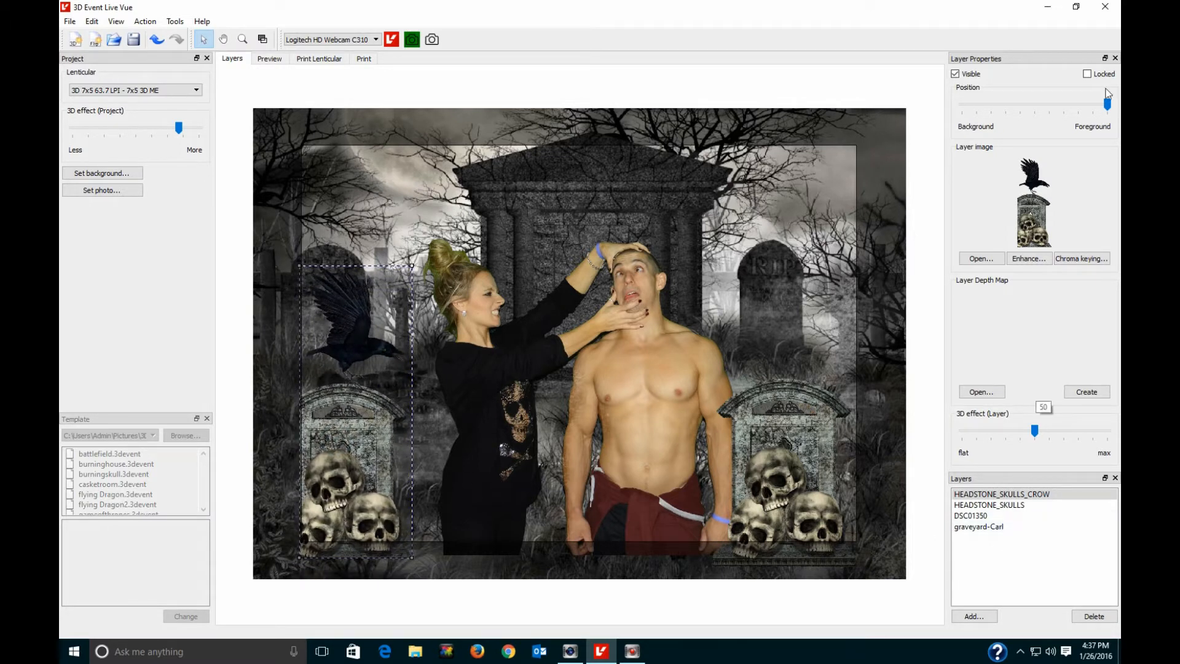
# Set the crow headstone's depth position to -70, behind the couple, and preview the animation.
pyautogui.moveTo(1109, 106)
pyautogui.moveTo(1110, 107); pyautogui.dragTo(986, 121)
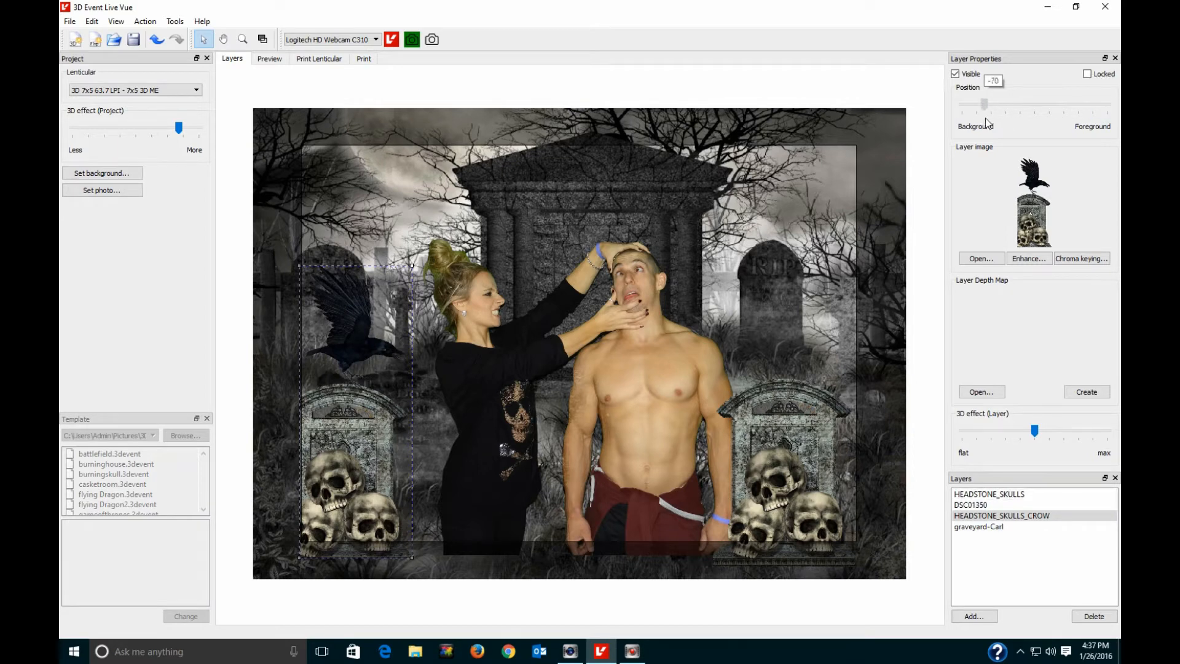
pyautogui.click(260, 59)
pyautogui.click(238, 62)
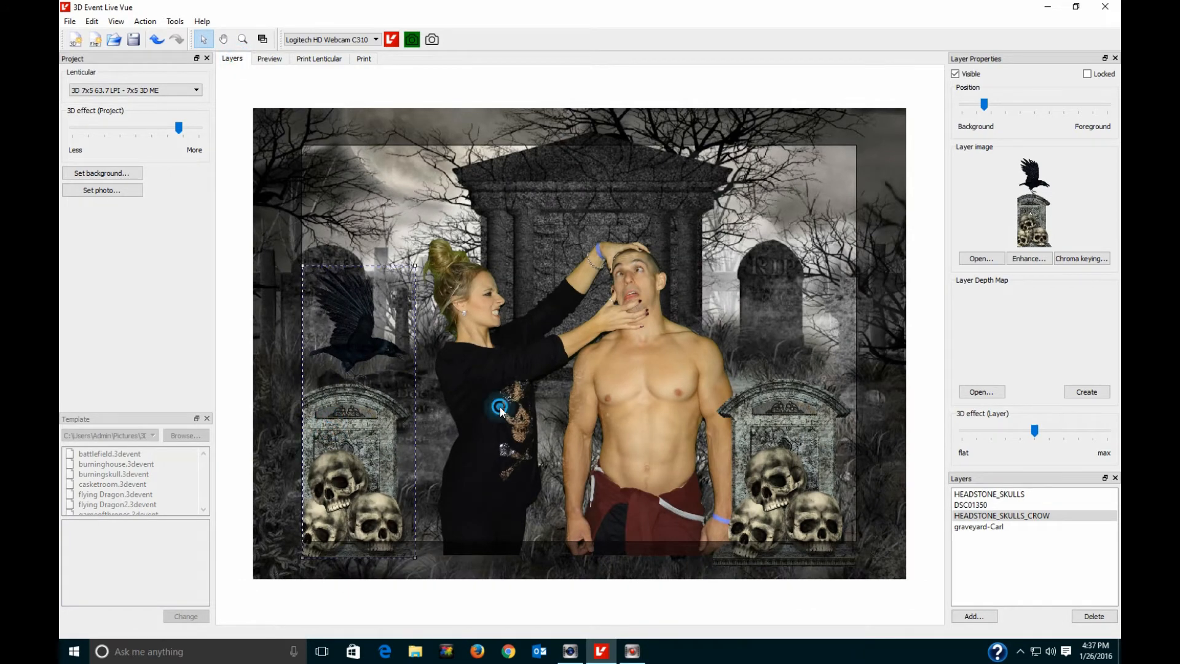
# Move the couple left so they overlap the crow headstone, and shift the other skull headstone slightly right.
pyautogui.click(476, 407)
pyautogui.moveTo(466, 406); pyautogui.dragTo(443, 406)
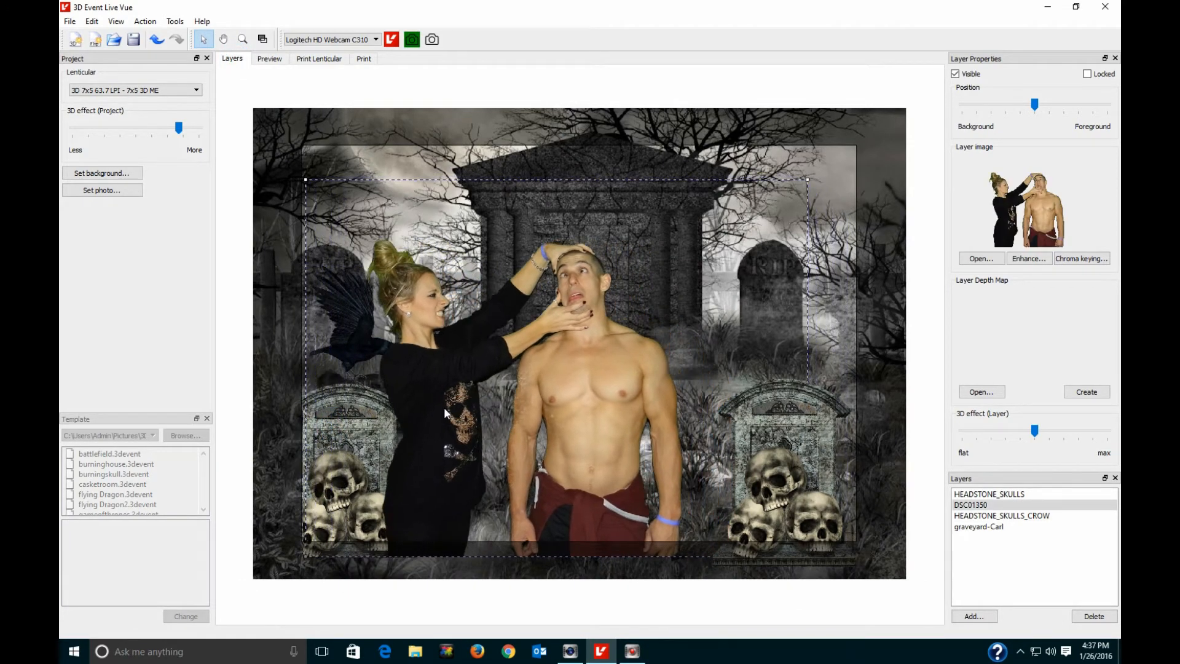
pyautogui.moveTo(777, 436); pyautogui.dragTo(790, 437)
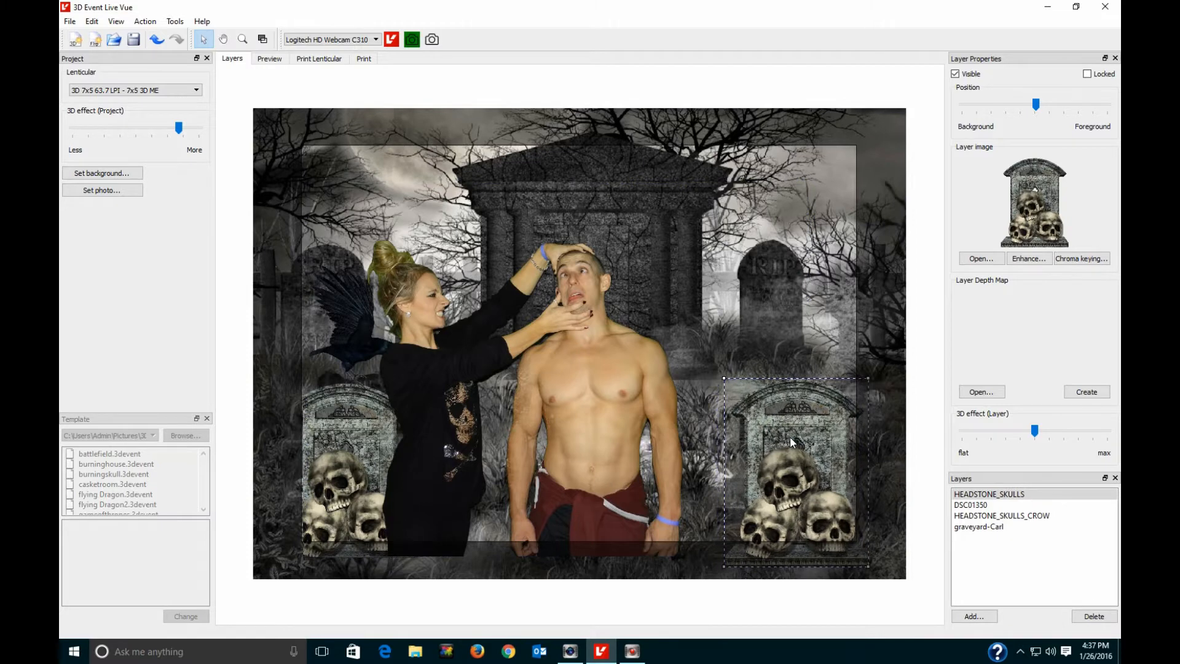
# Add SKELETON_COFFIN.png as a layer, enlarge it and place it between the man and the right headstone.
pyautogui.click(979, 615)
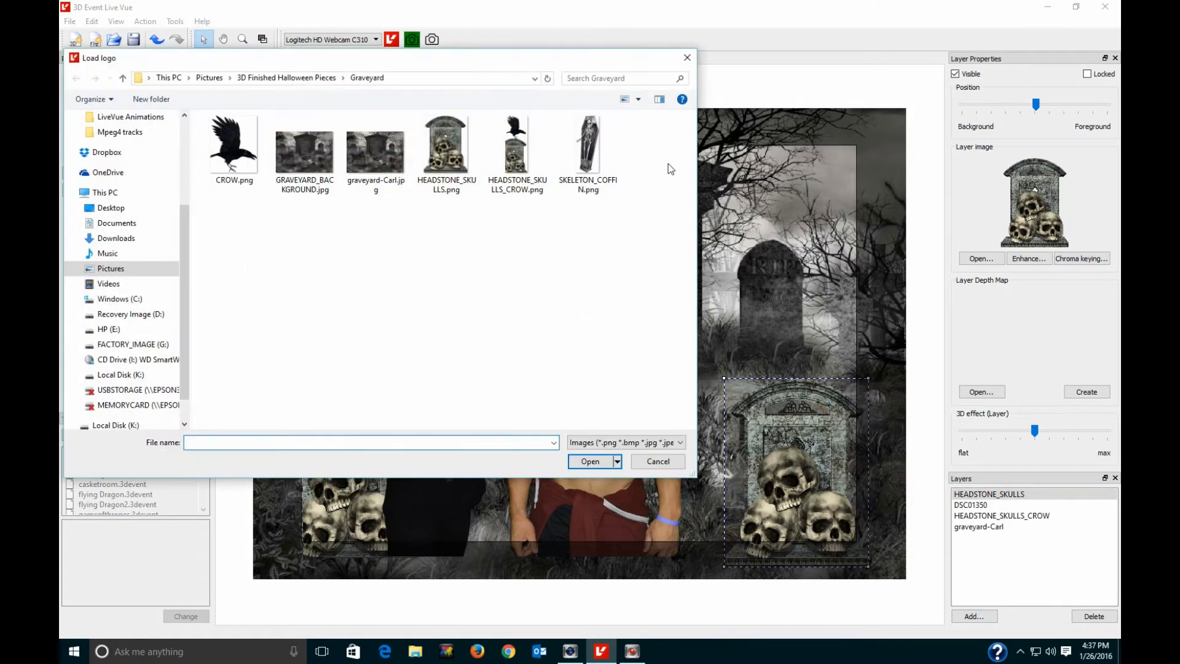
pyautogui.doubleClick(592, 146)
pyautogui.moveTo(614, 263); pyautogui.dragTo(789, 236)
pyautogui.moveTo(753, 300); pyautogui.dragTo(768, 441)
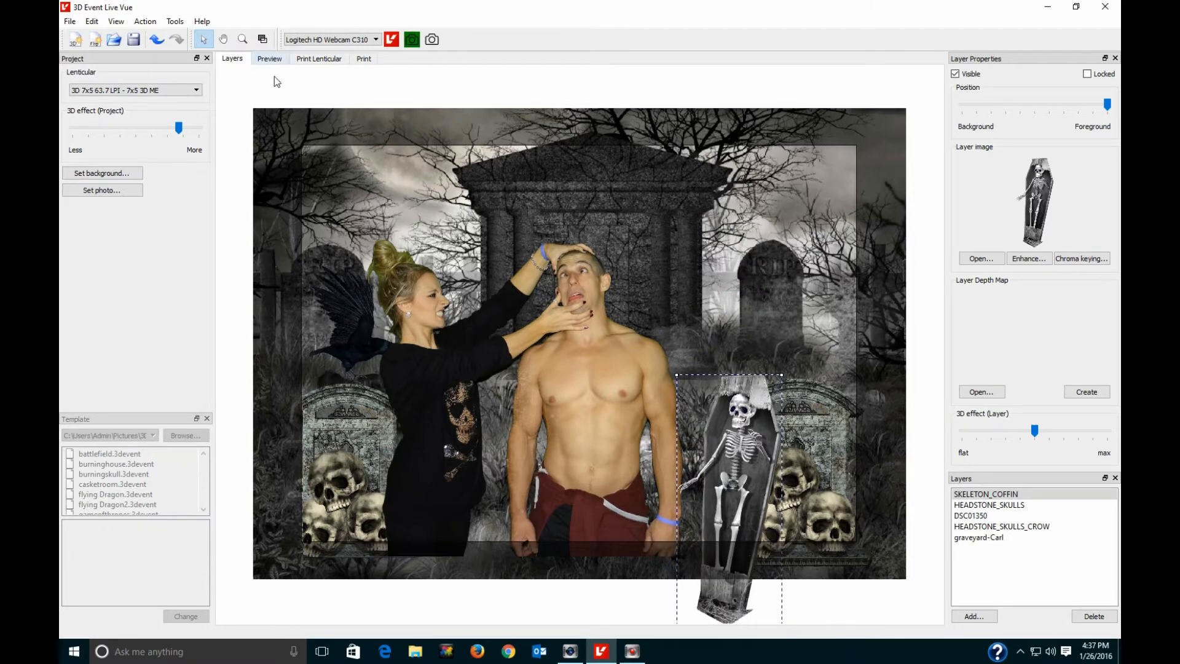
# Move the skeleton coffin's depth back from full foreground while keeping it in front of the couple, checking the result in the animation preview.
pyautogui.click(273, 59)
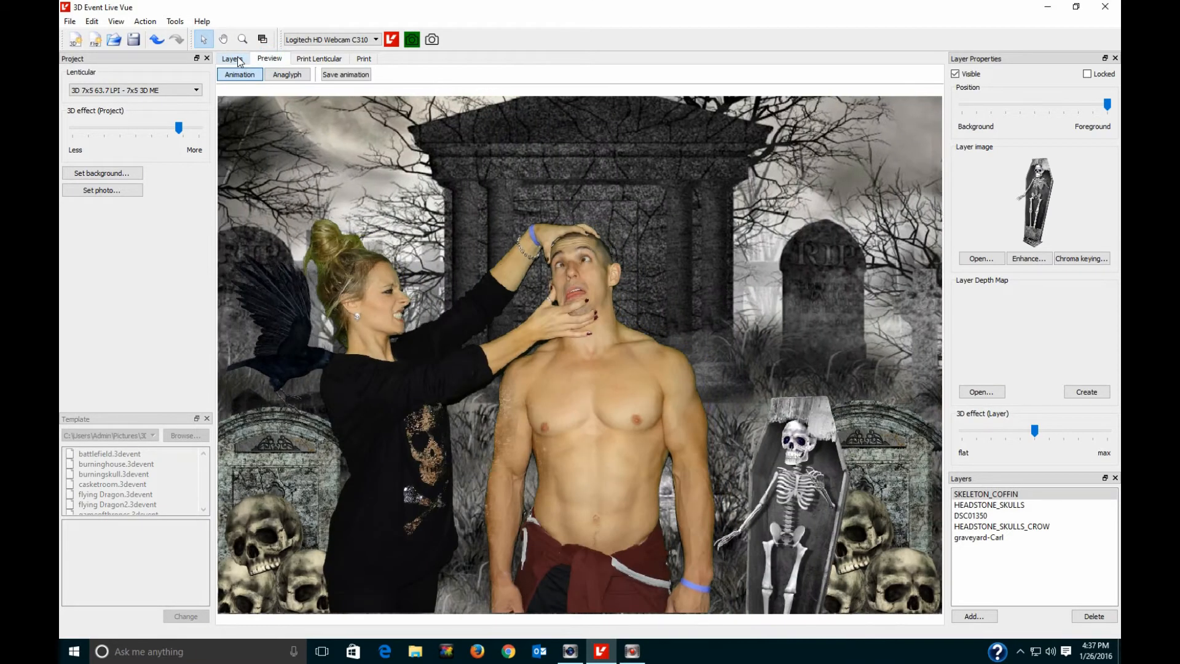
pyautogui.click(235, 59)
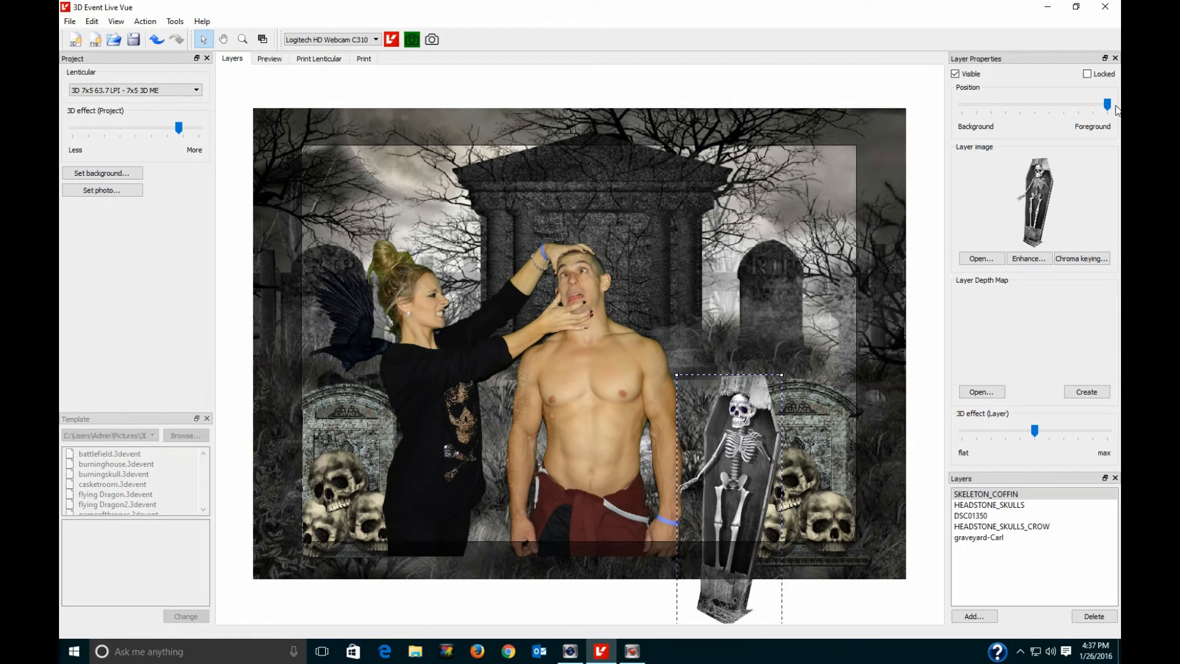
pyautogui.moveTo(1106, 104); pyautogui.dragTo(1062, 134)
pyautogui.click(270, 59)
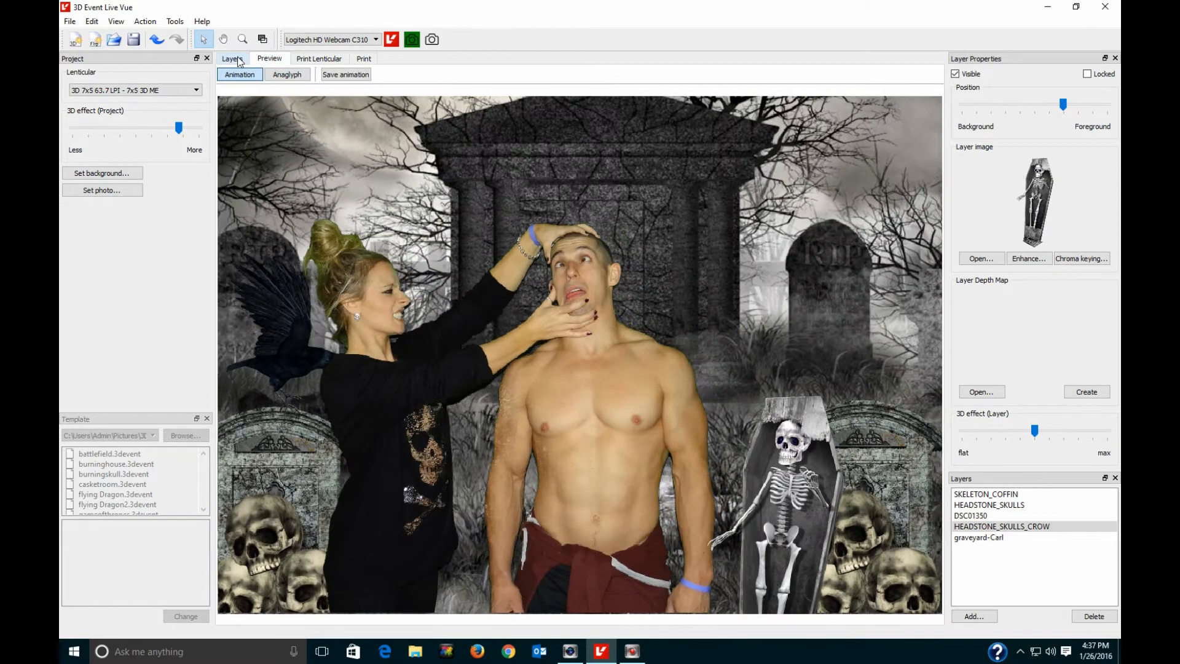
pyautogui.click(237, 61)
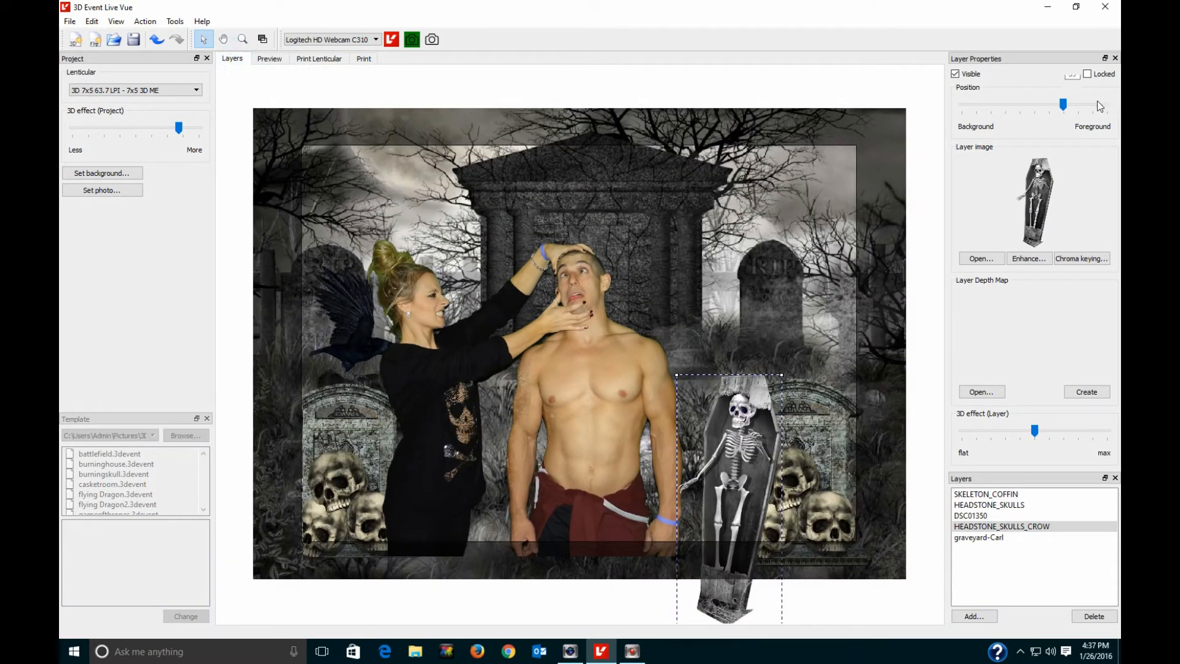
pyautogui.moveTo(1064, 104); pyautogui.dragTo(1076, 106)
pyautogui.click(270, 58)
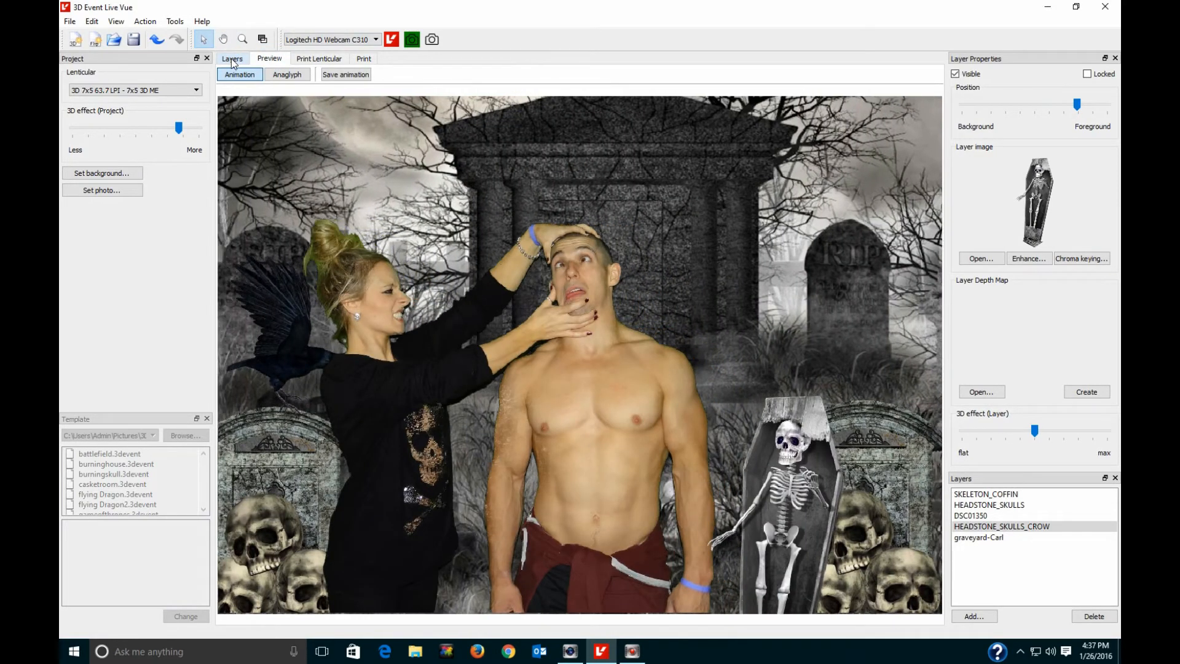
pyautogui.click(231, 58)
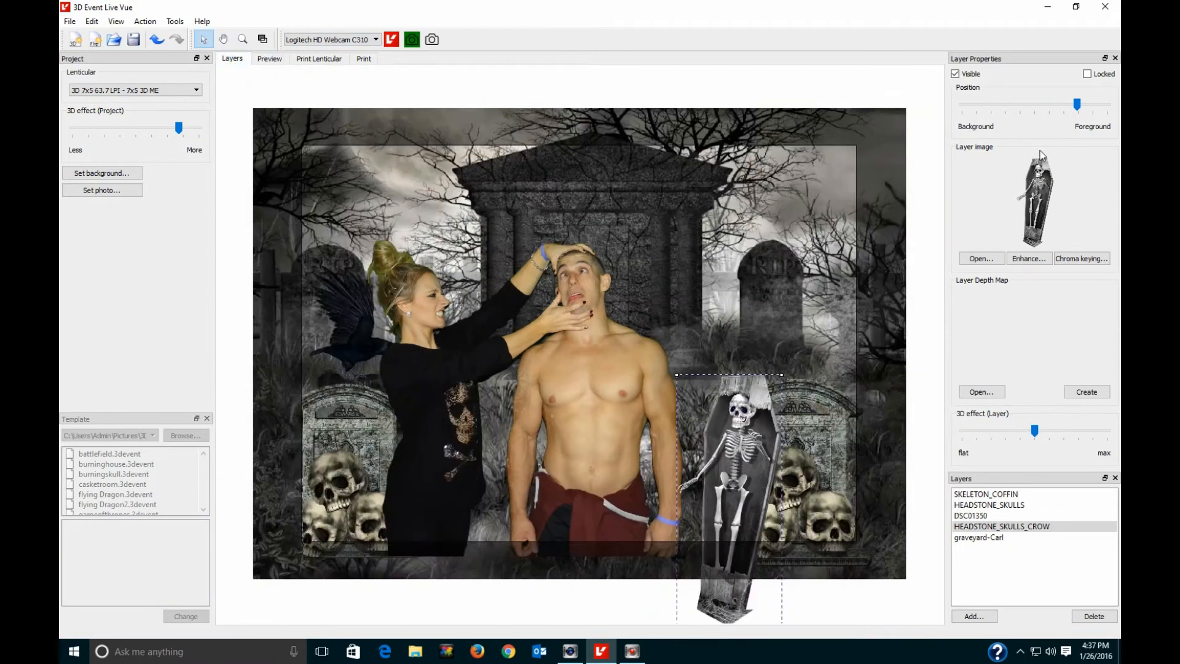
# Push the right skull headstone's depth back behind the couple and the crow headstone, and preview the animation.
pyautogui.click(834, 419)
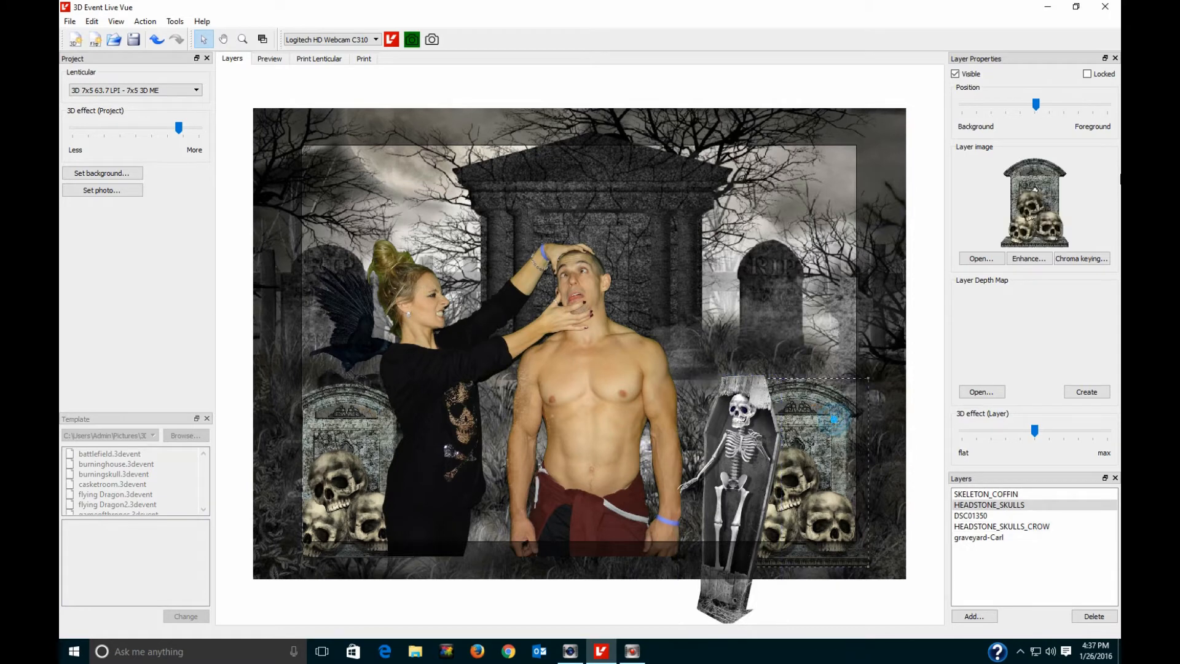
pyautogui.moveTo(1034, 106); pyautogui.dragTo(1014, 113)
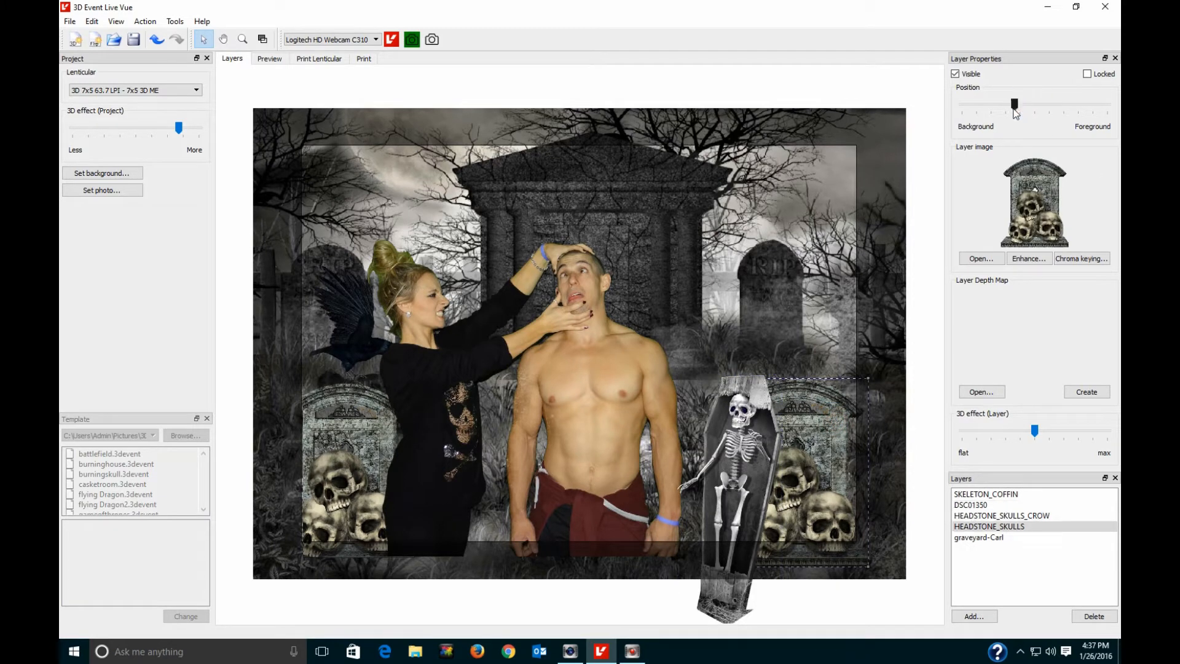
pyautogui.click(268, 59)
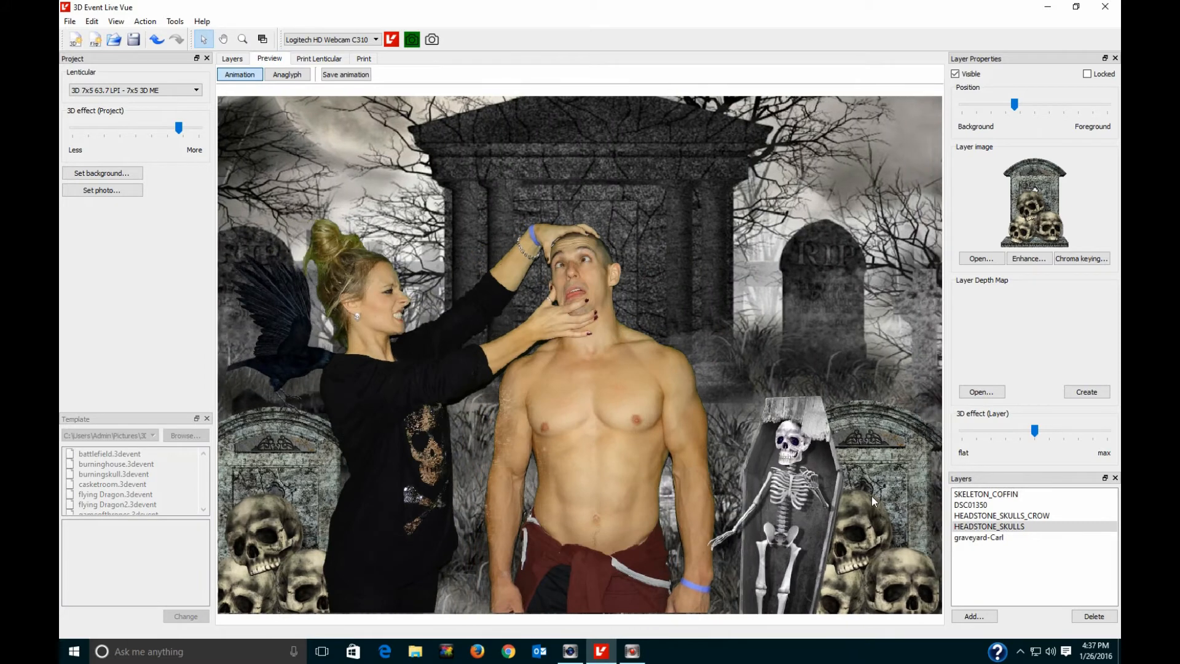
pyautogui.click(232, 59)
# Shift the skeleton coffin slightly left toward the man and fine-tune the placement of the coffin and the right headstone.
pyautogui.click(744, 393)
pyautogui.click(841, 421)
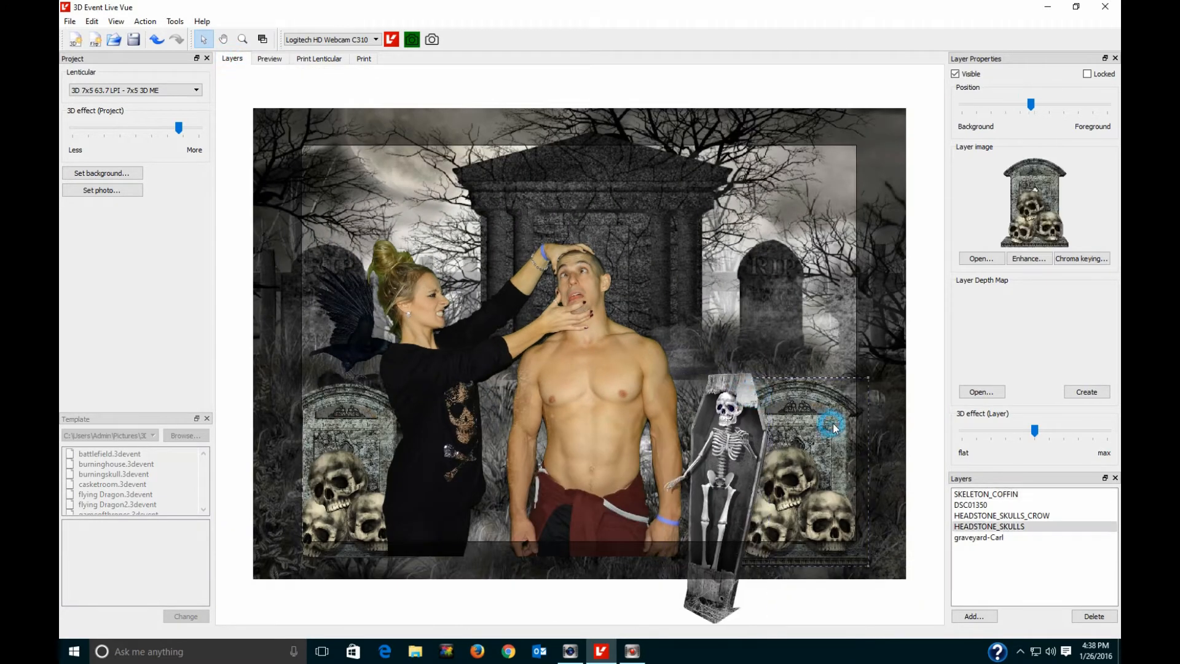
pyautogui.scroll(2, 842, 422)
pyautogui.click(745, 398)
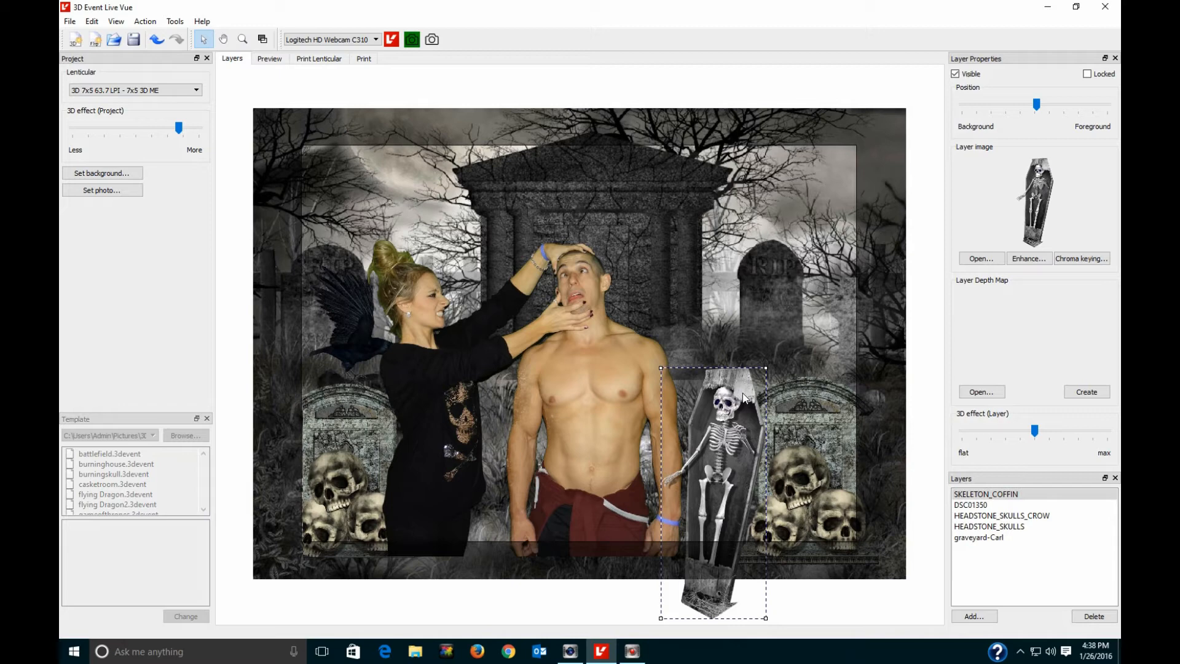
# Erase the man's body below the neck in the couple layer's chroma keying, leaving only his head, and shift the layer slightly right.
pyautogui.click(588, 387)
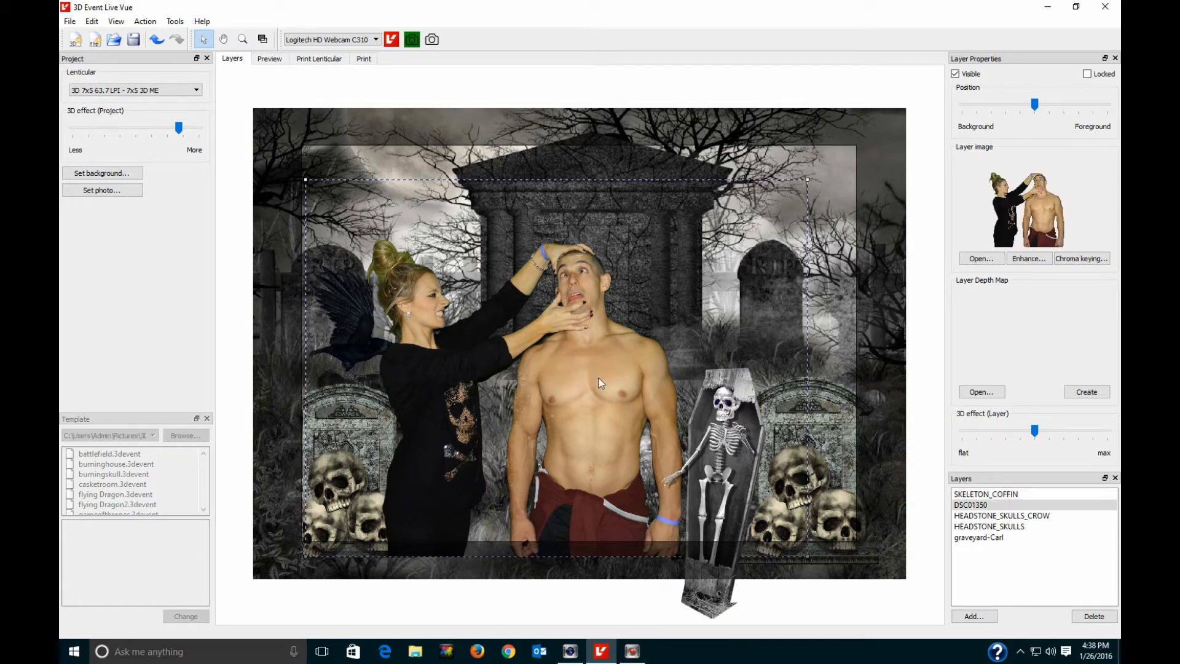
pyautogui.click(1081, 258)
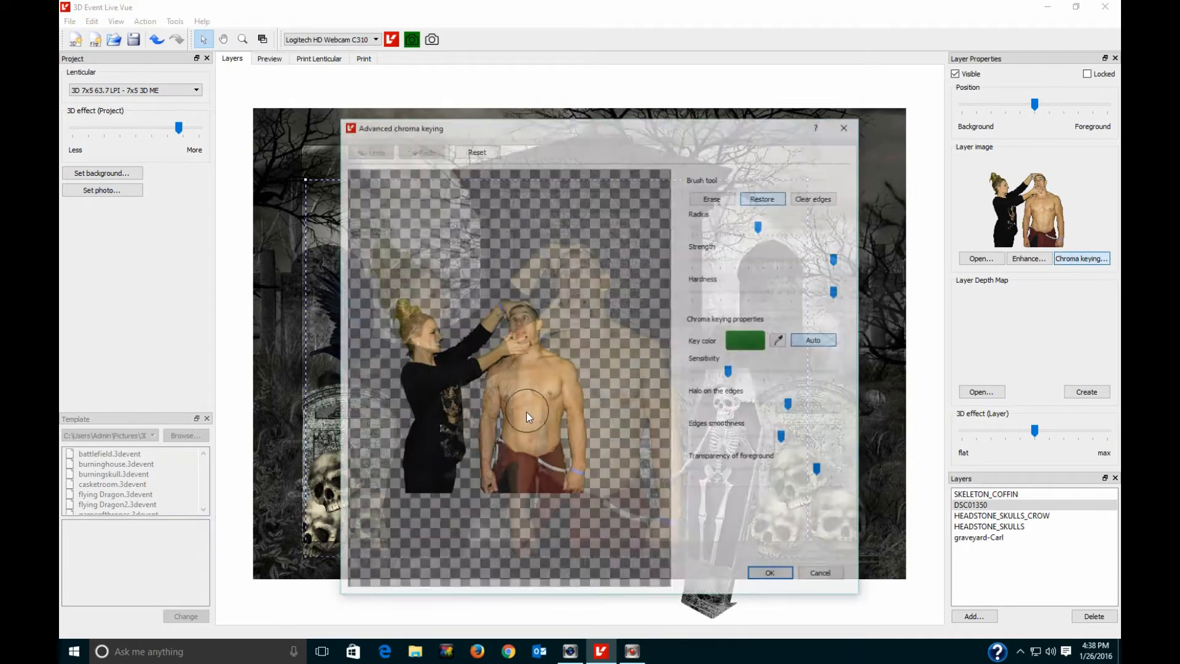
pyautogui.click(714, 197)
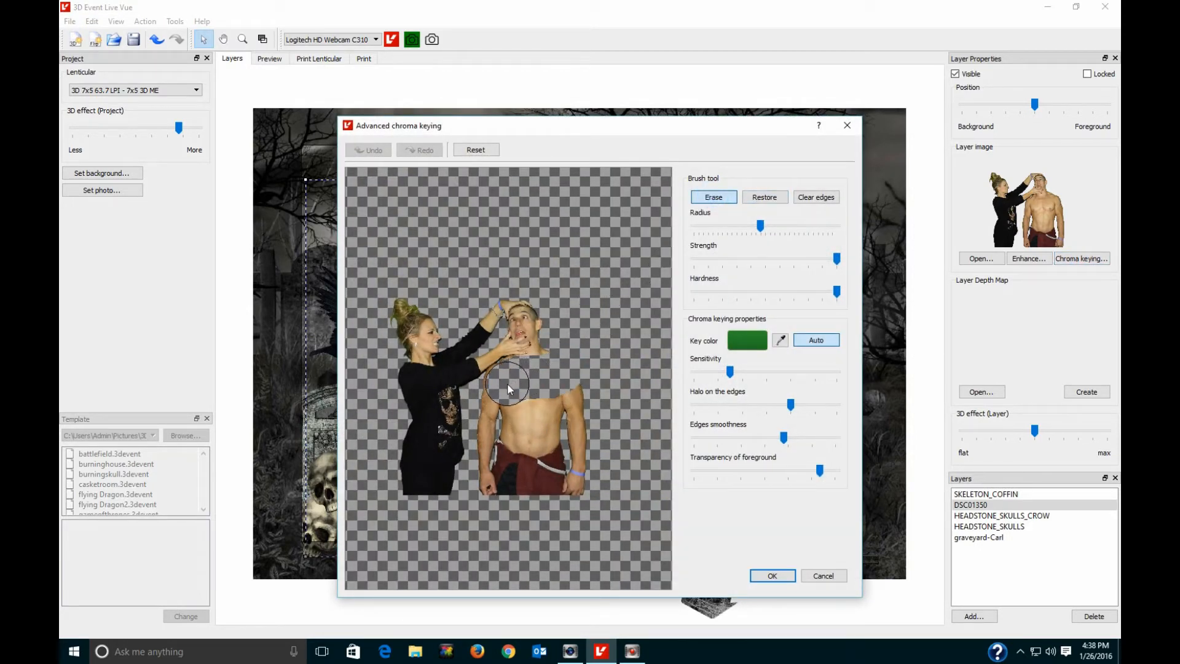
pyautogui.moveTo(492, 422)
pyautogui.mouseDown()
pyautogui.moveTo(518, 440)
pyautogui.moveTo(547, 418)
pyautogui.moveTo(525, 517)
pyautogui.mouseUp()
pyautogui.moveTo(587, 415); pyautogui.dragTo(562, 356)
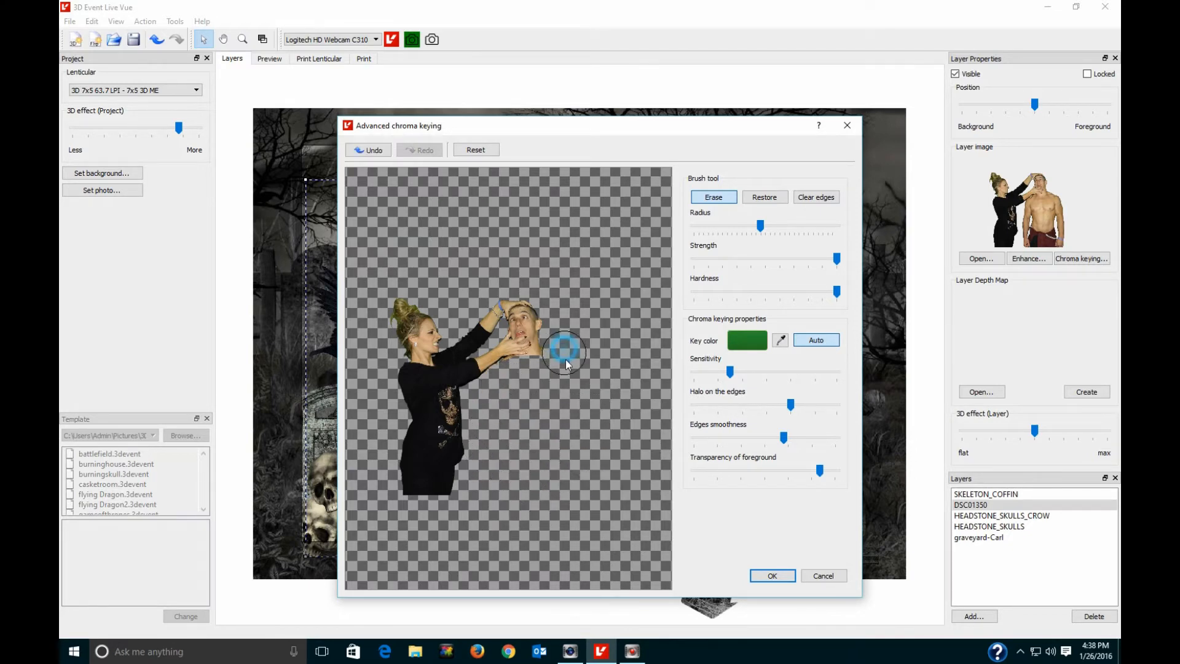
pyautogui.click(772, 575)
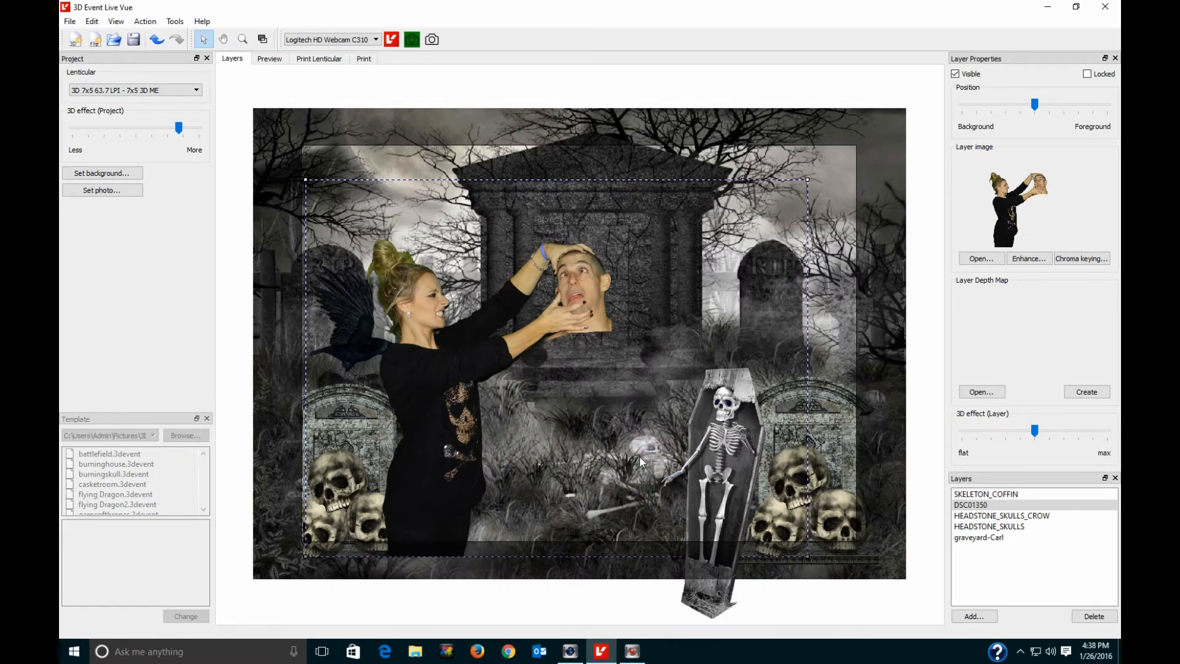
pyautogui.moveTo(443, 367); pyautogui.dragTo(451, 367)
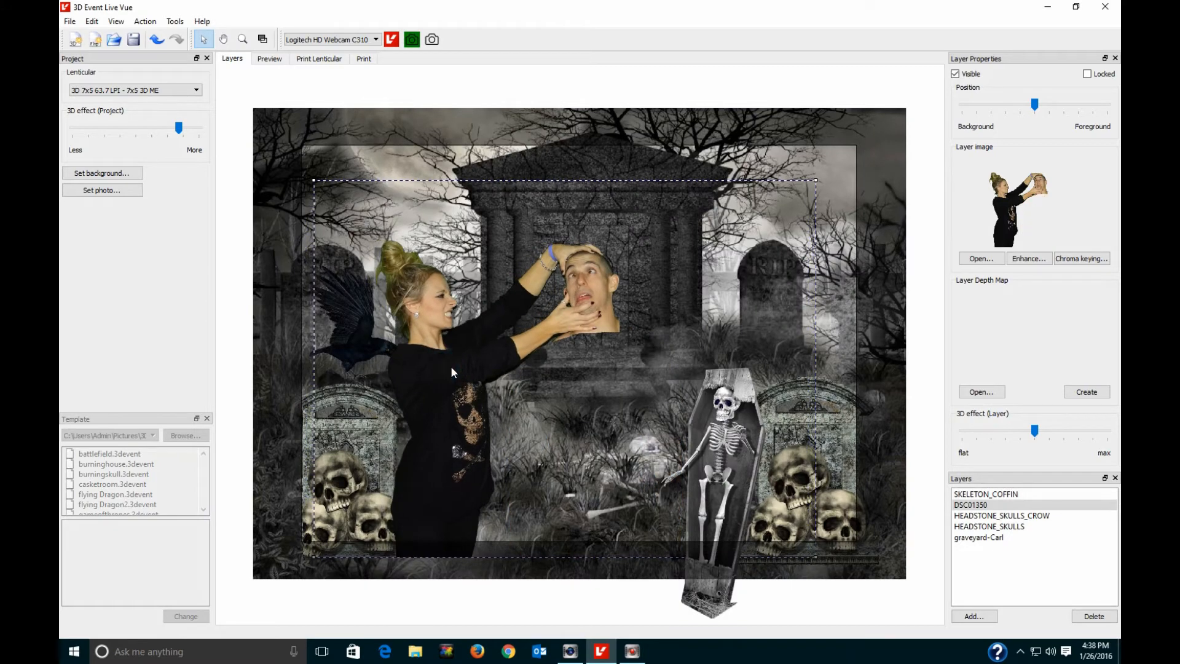
# Add bloodsplatter5.png from the Zombie Stuff folder as a layer, shrink it and place it under the severed head's neck.
pyautogui.click(974, 615)
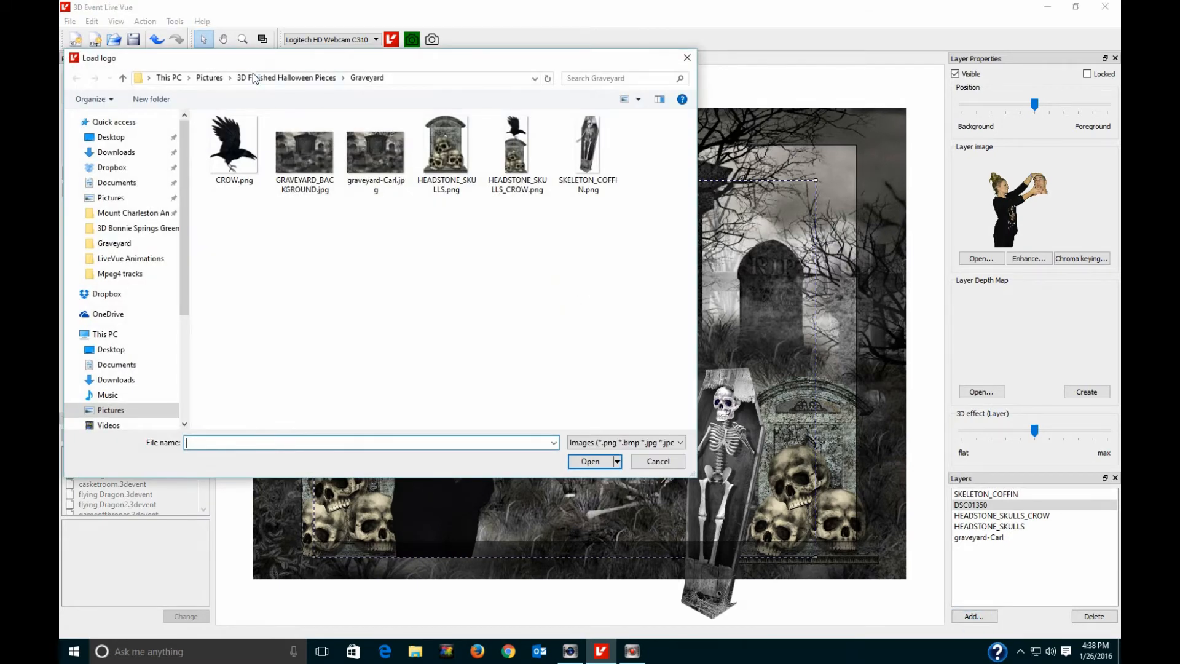
pyautogui.click(253, 77)
pyautogui.doubleClick(661, 243)
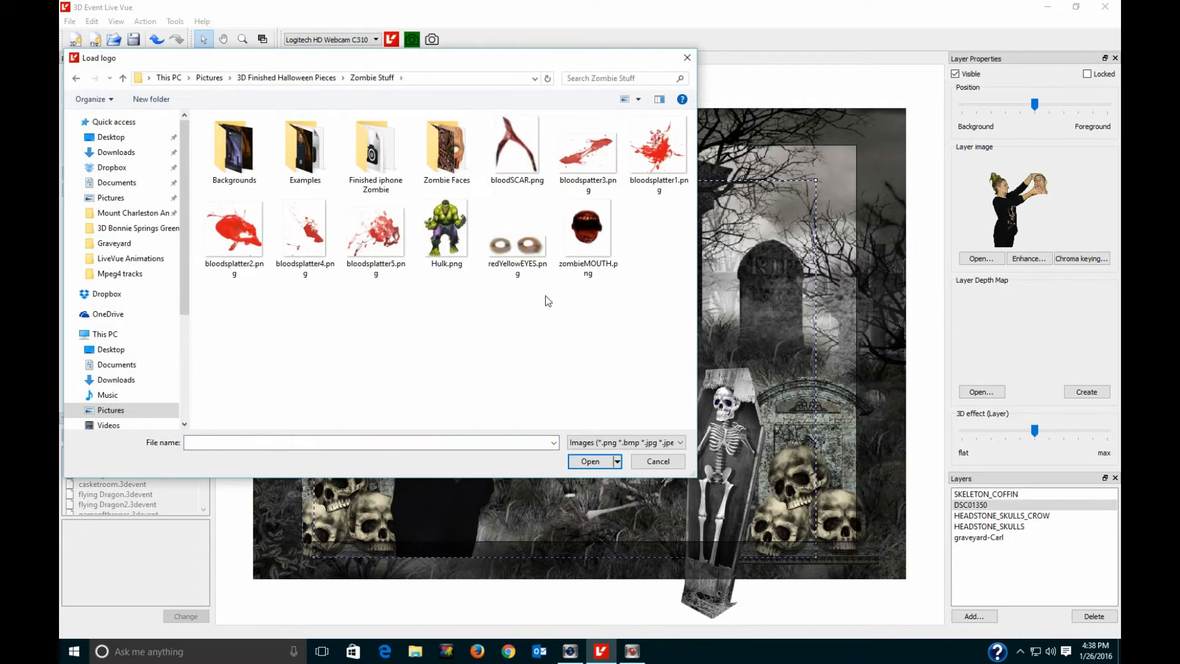
pyautogui.doubleClick(376, 233)
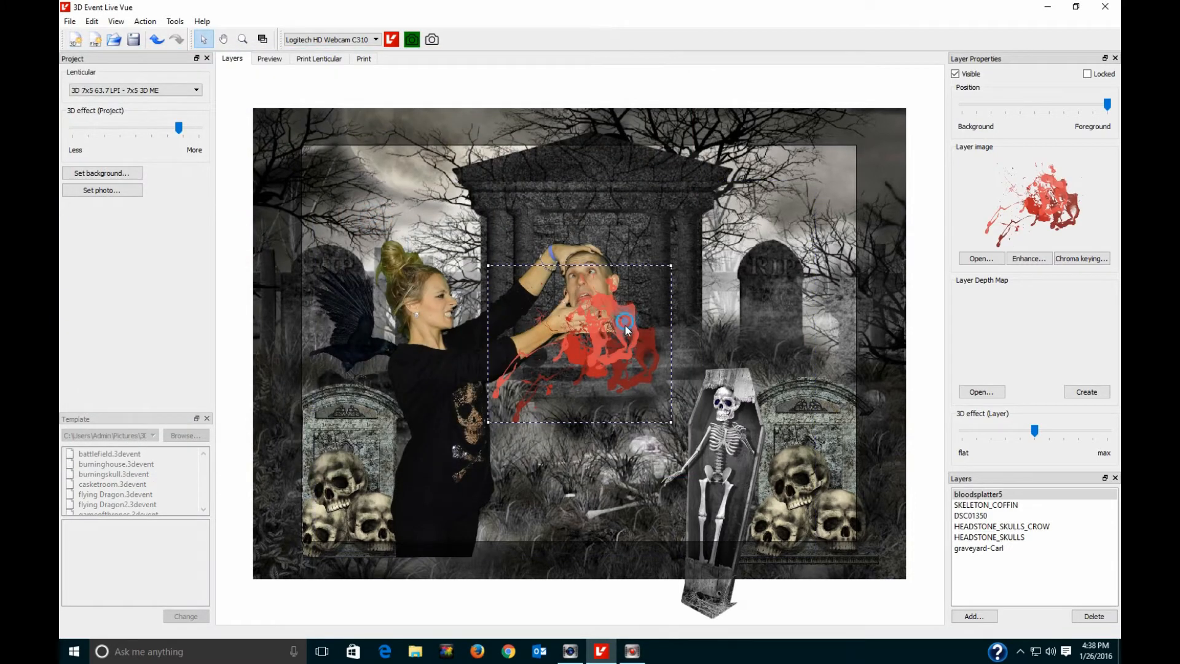
pyautogui.moveTo(624, 323); pyautogui.dragTo(624, 335)
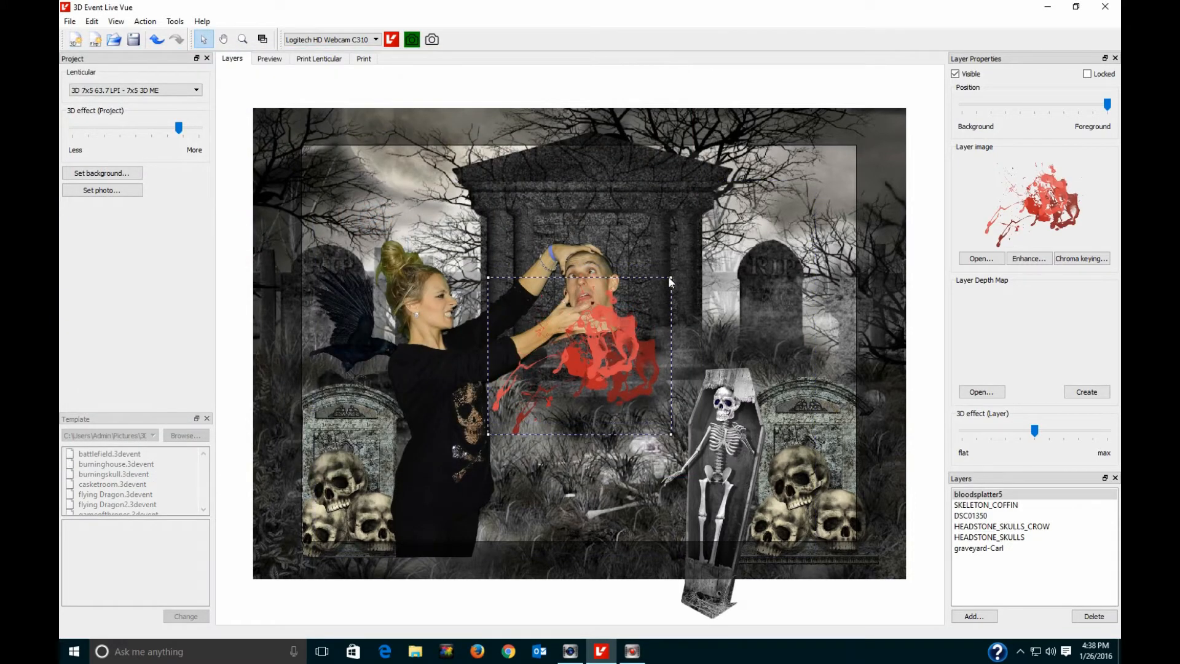
pyautogui.moveTo(671, 280); pyautogui.dragTo(666, 290)
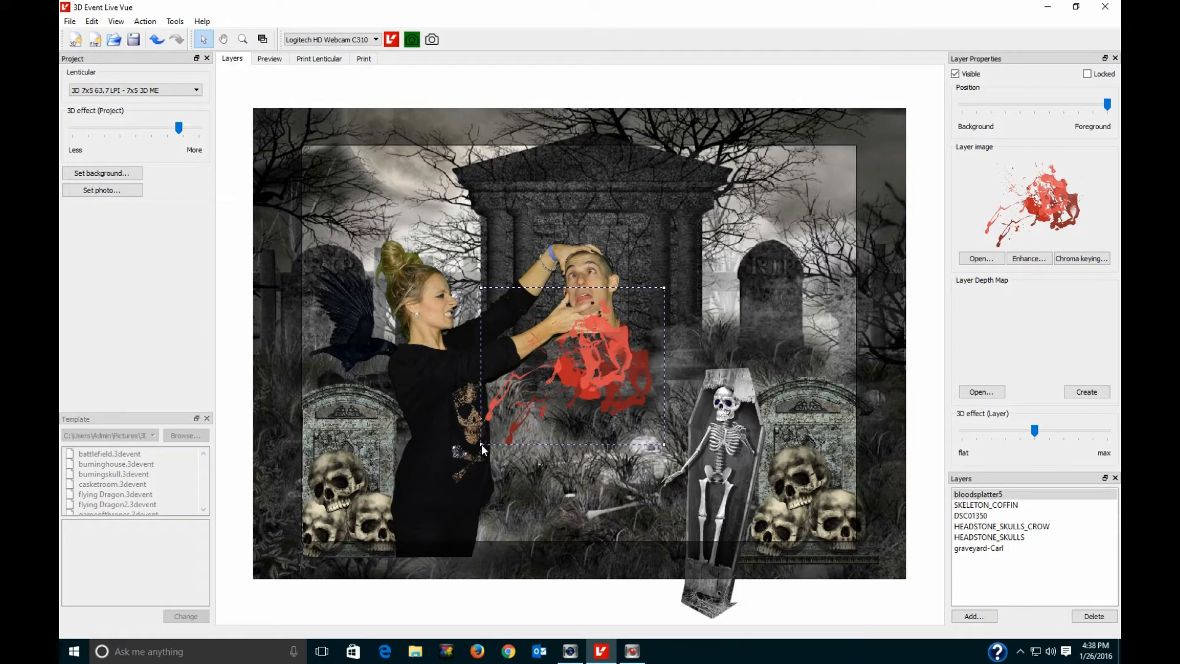
pyautogui.moveTo(482, 446); pyautogui.dragTo(529, 416)
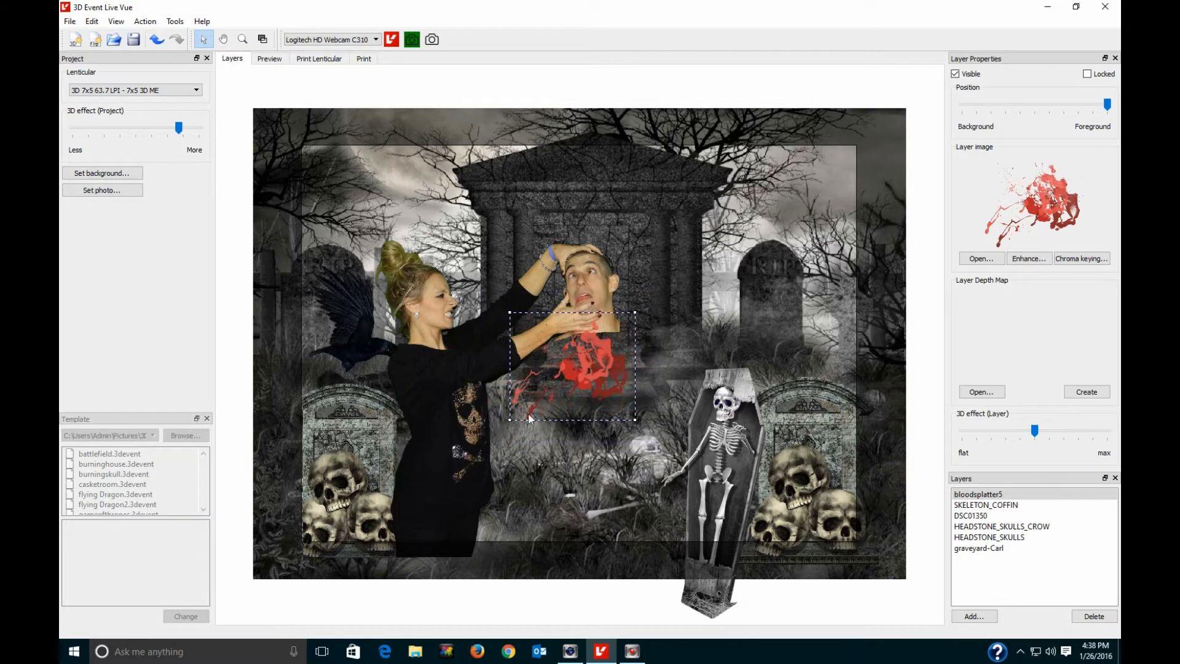
pyautogui.moveTo(591, 350); pyautogui.dragTo(610, 322)
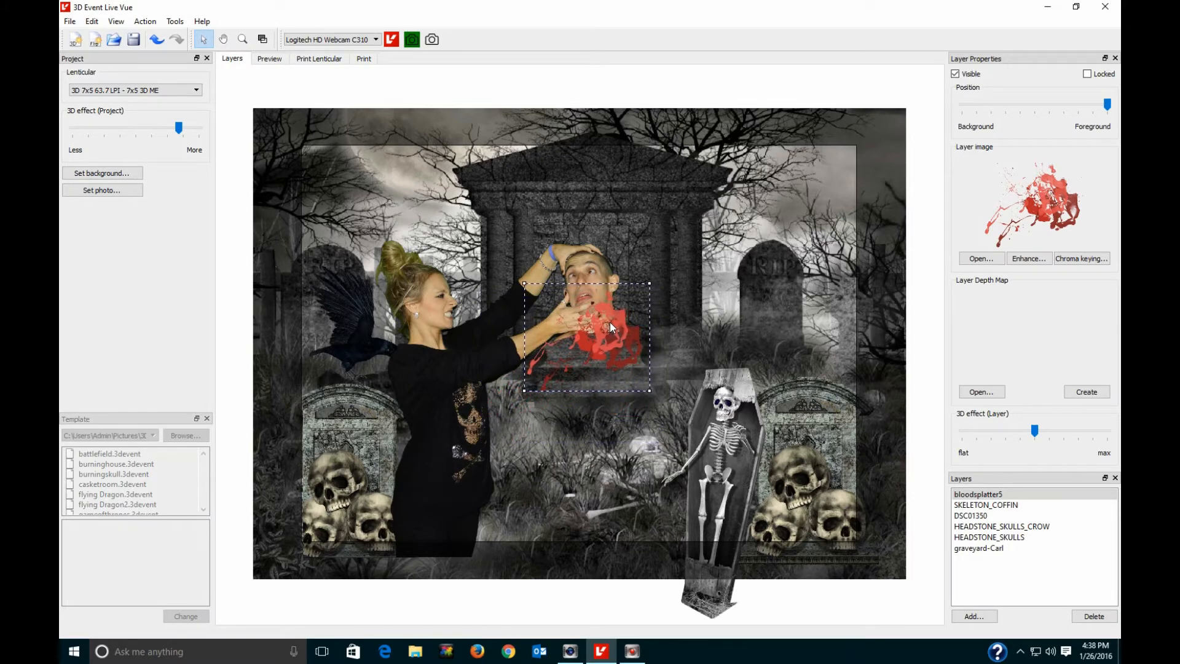
# Move the blood splatter's depth back to just in front of the couple layer and behind the skeleton coffin, and preview the animation.
pyautogui.moveTo(1108, 105)
pyautogui.moveTo(1107, 104); pyautogui.dragTo(1036, 117)
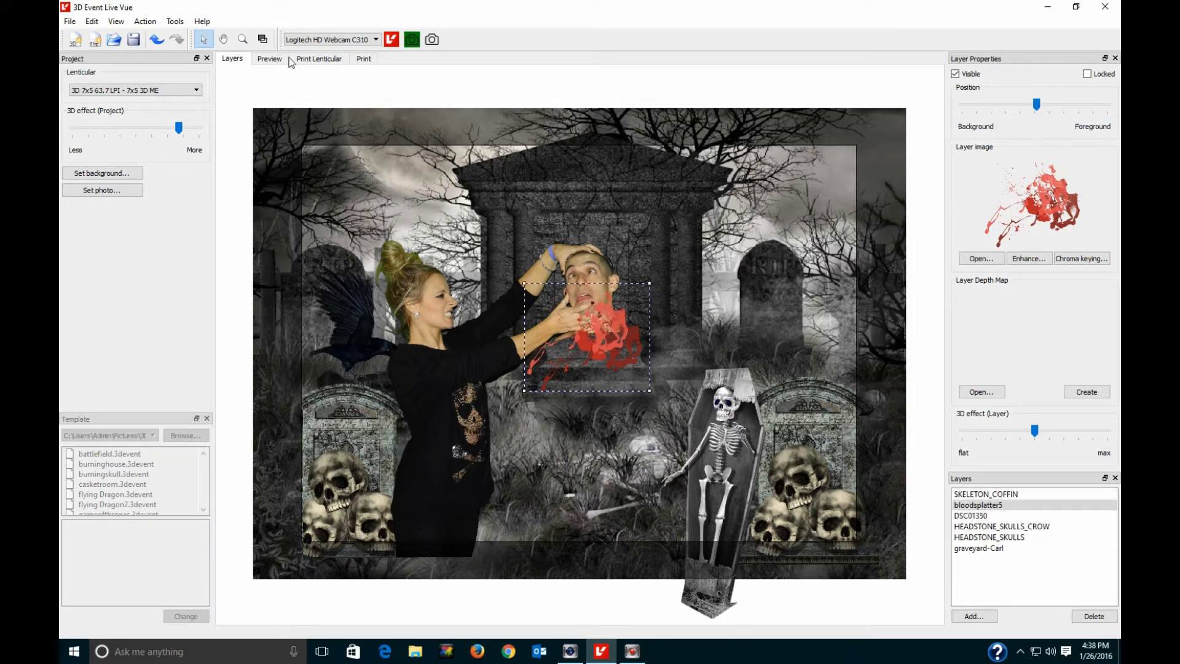
pyautogui.click(268, 58)
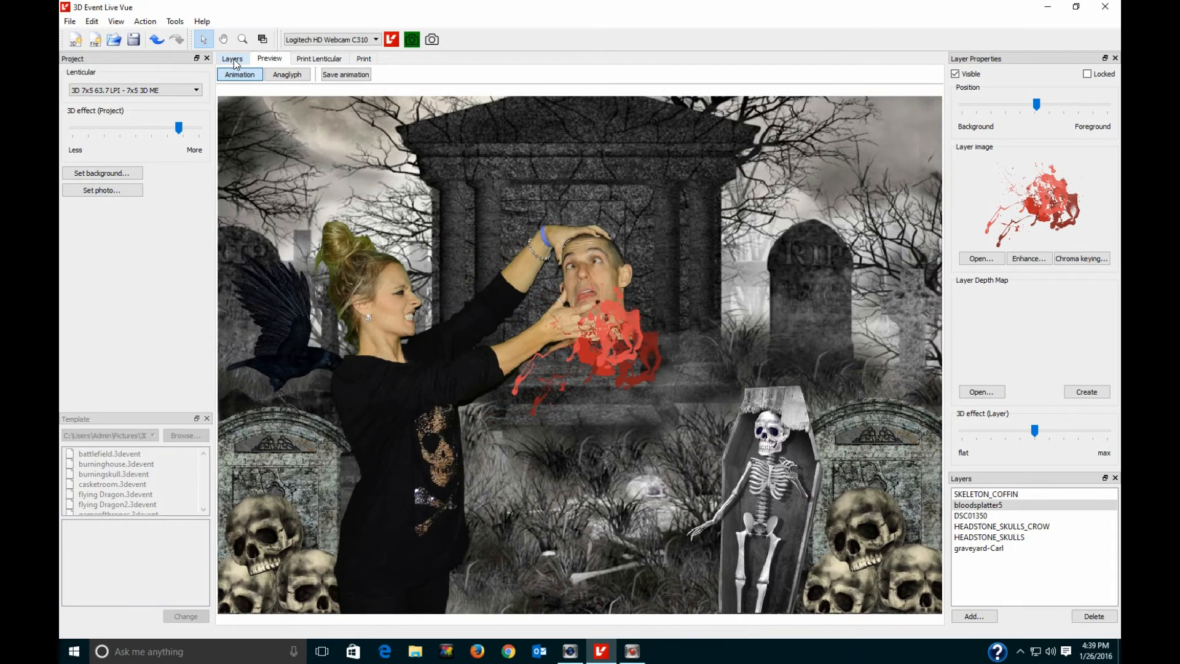
pyautogui.click(233, 60)
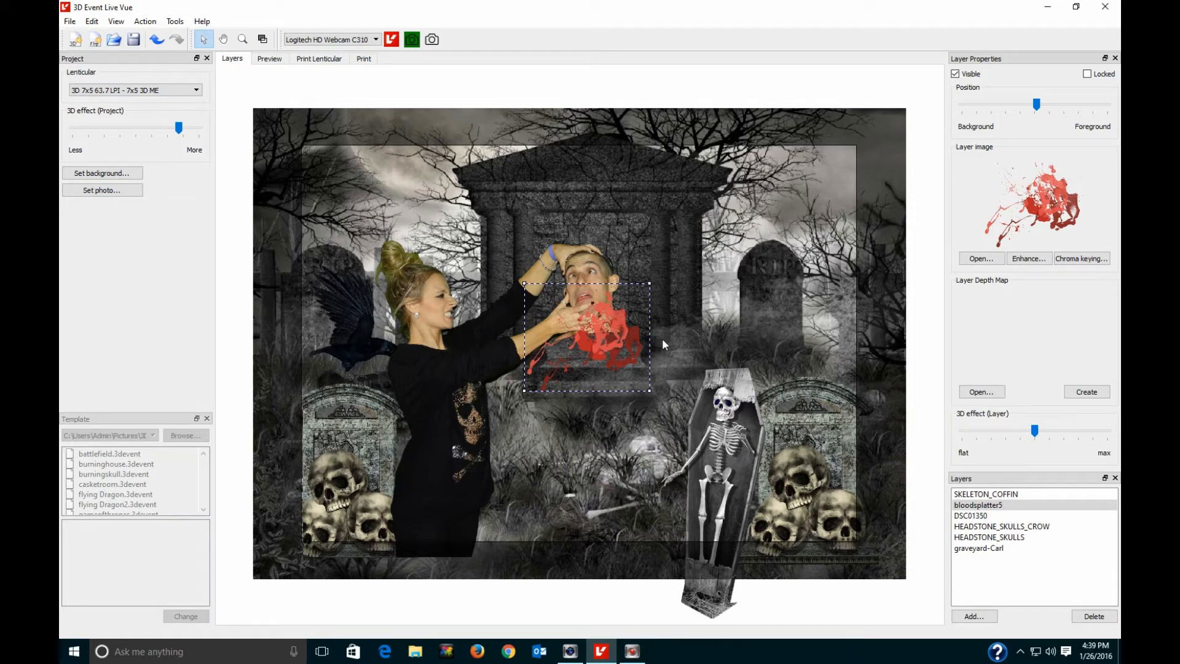
# Examine the lenticular print layout with and without rotation, and the regular print layout.
pyautogui.click(318, 59)
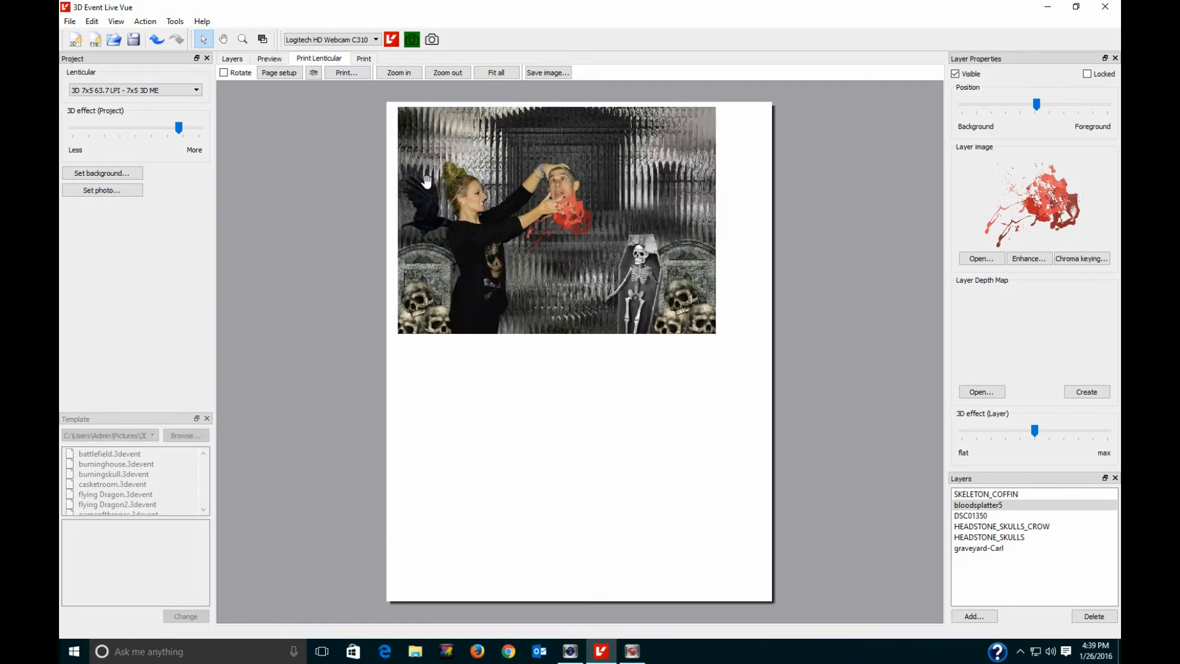
pyautogui.click(224, 73)
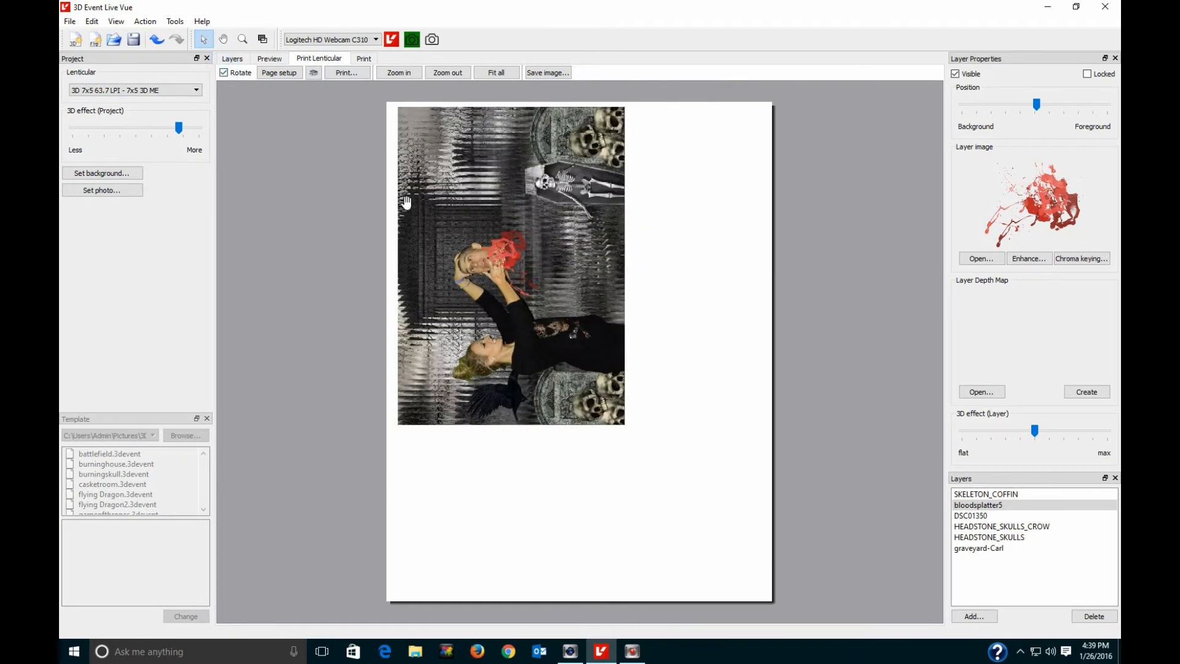
pyautogui.click(224, 73)
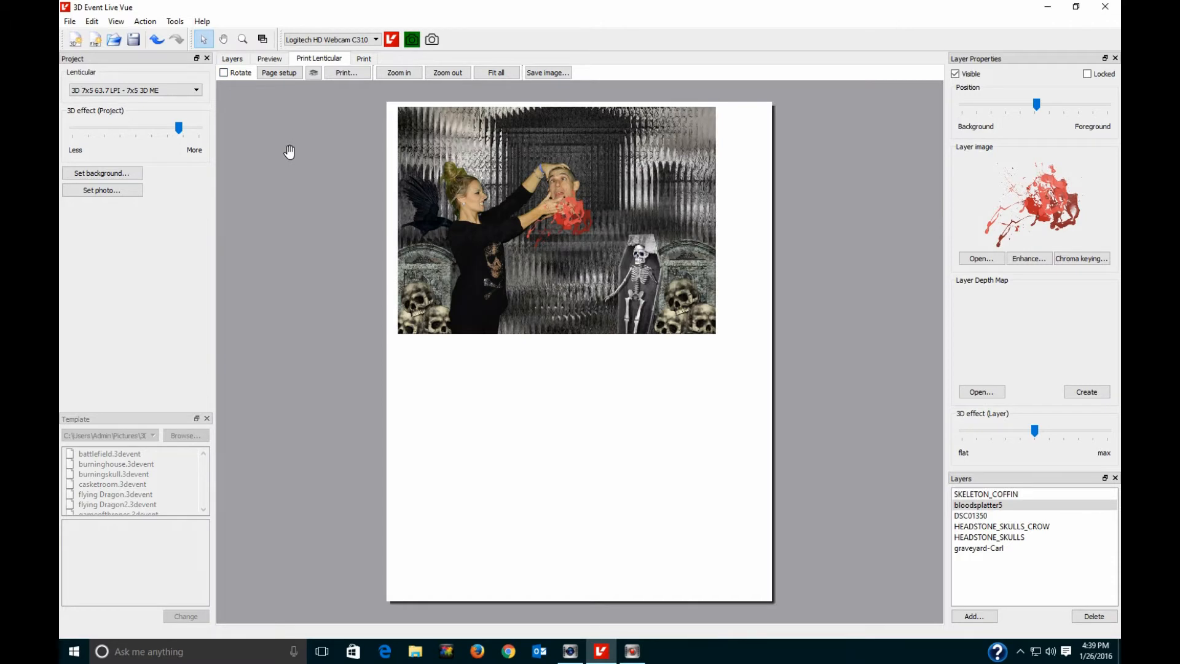
pyautogui.click(364, 57)
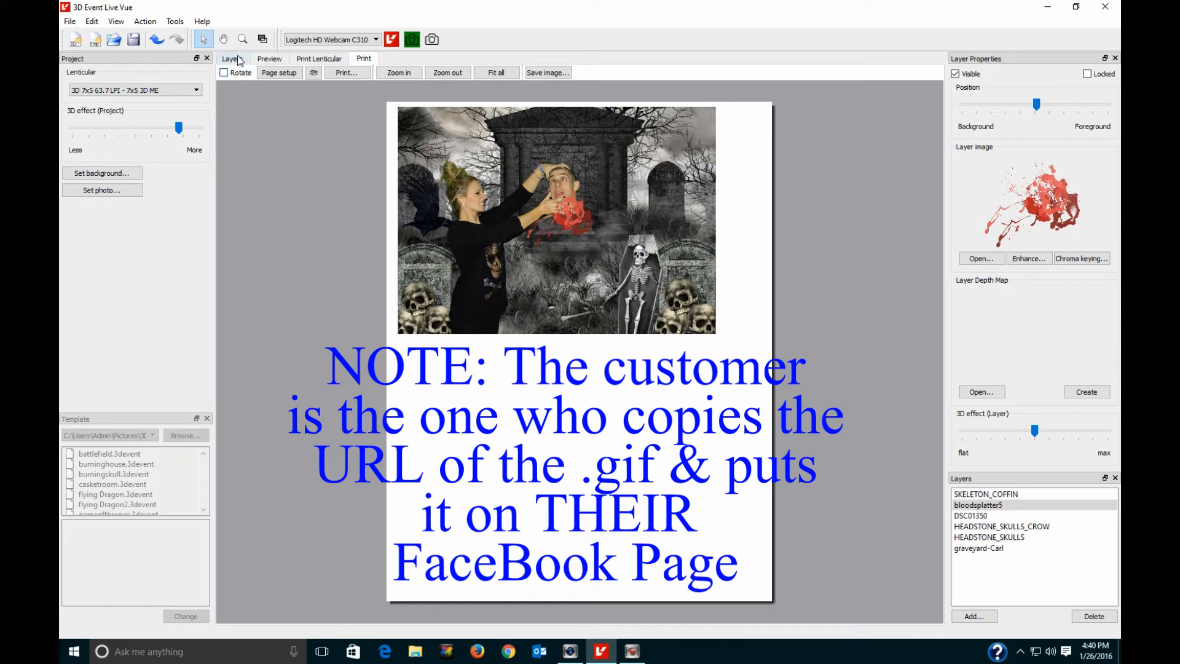
pyautogui.click(235, 58)
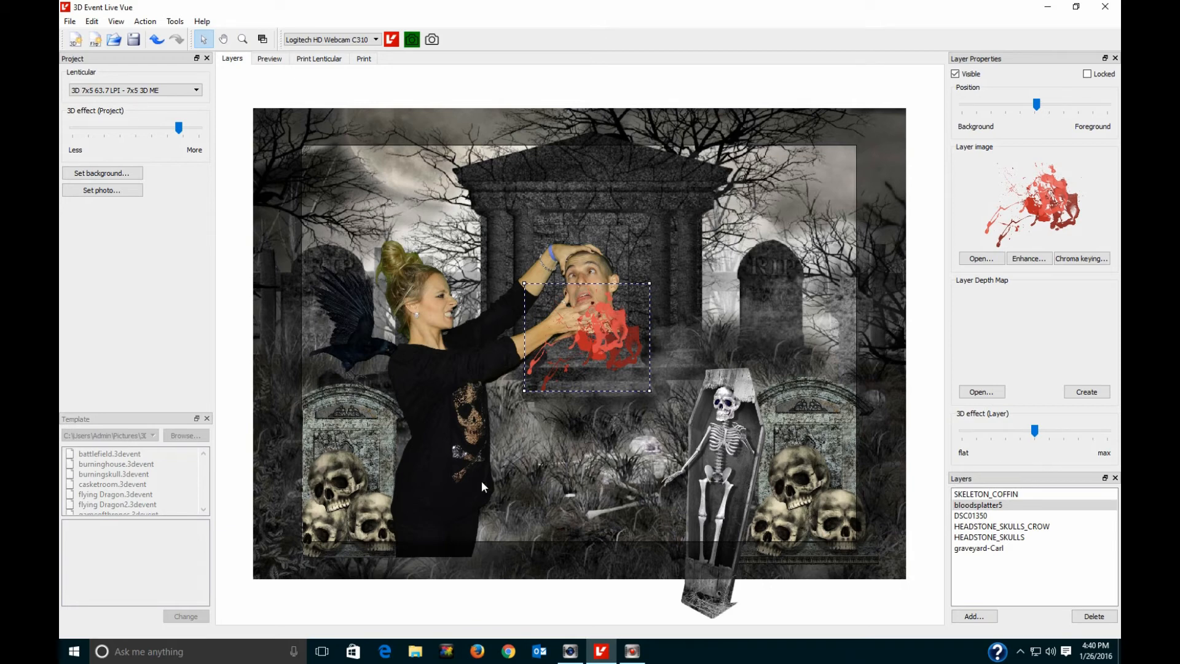
# Save the project as MasterGraveyard.3devent in the 3DLiveVue Masters folder, overwriting the existing file.
pyautogui.click(75, 22)
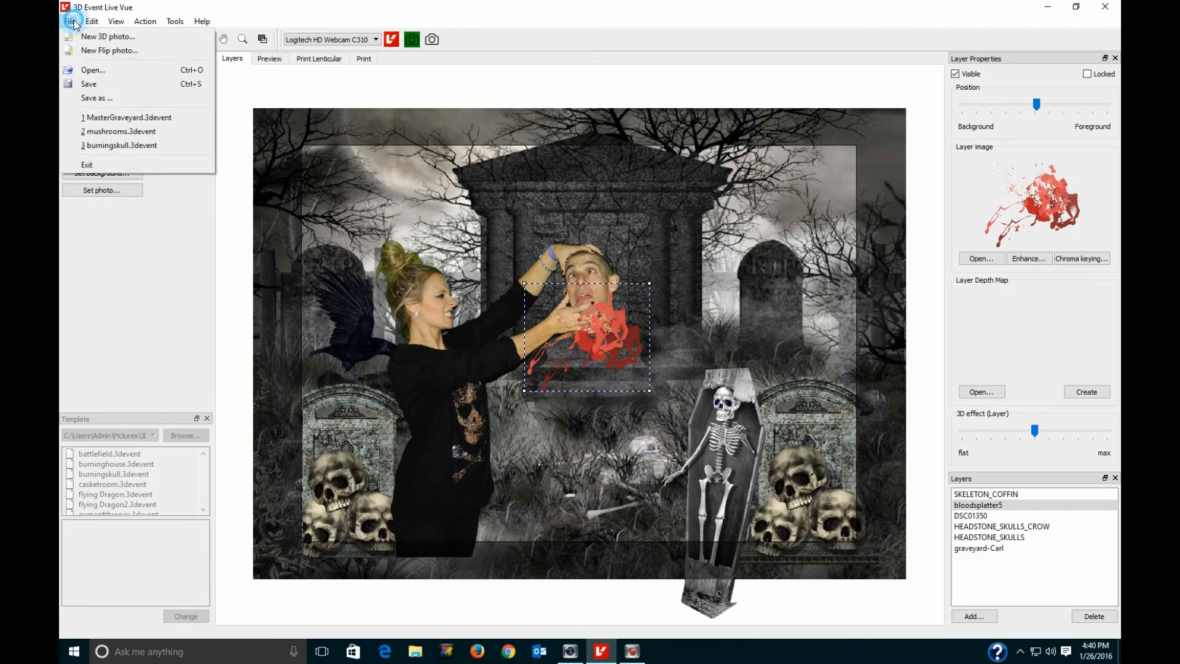
pyautogui.click(110, 98)
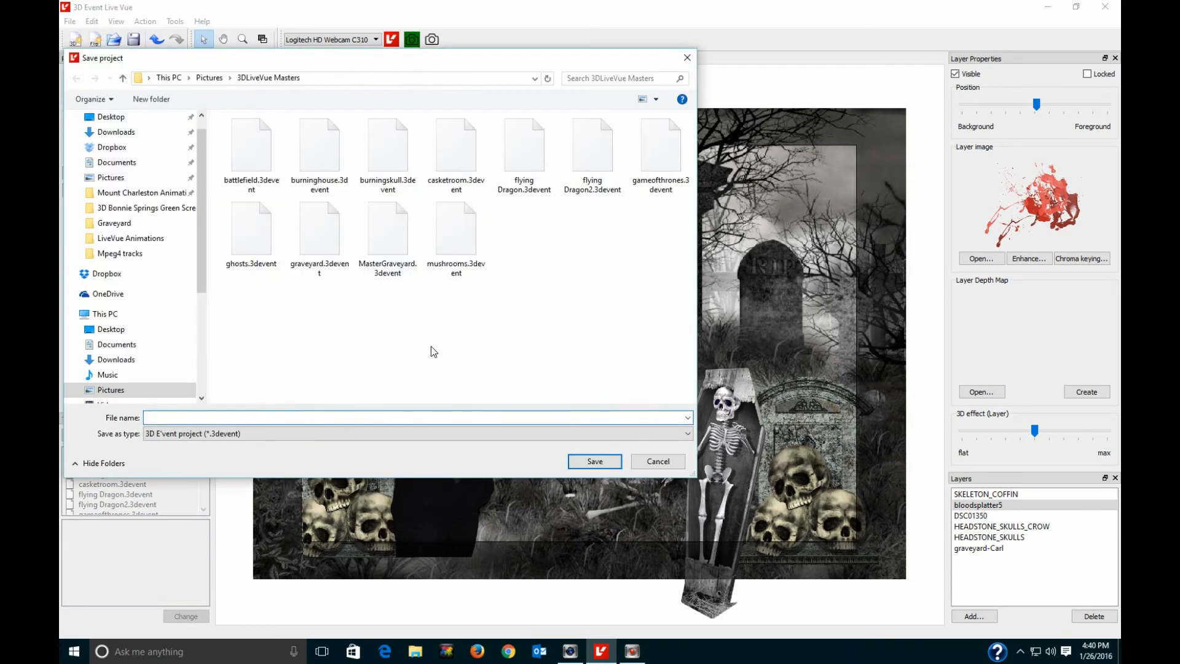
pyautogui.doubleClick(391, 238)
pyautogui.click(622, 330)
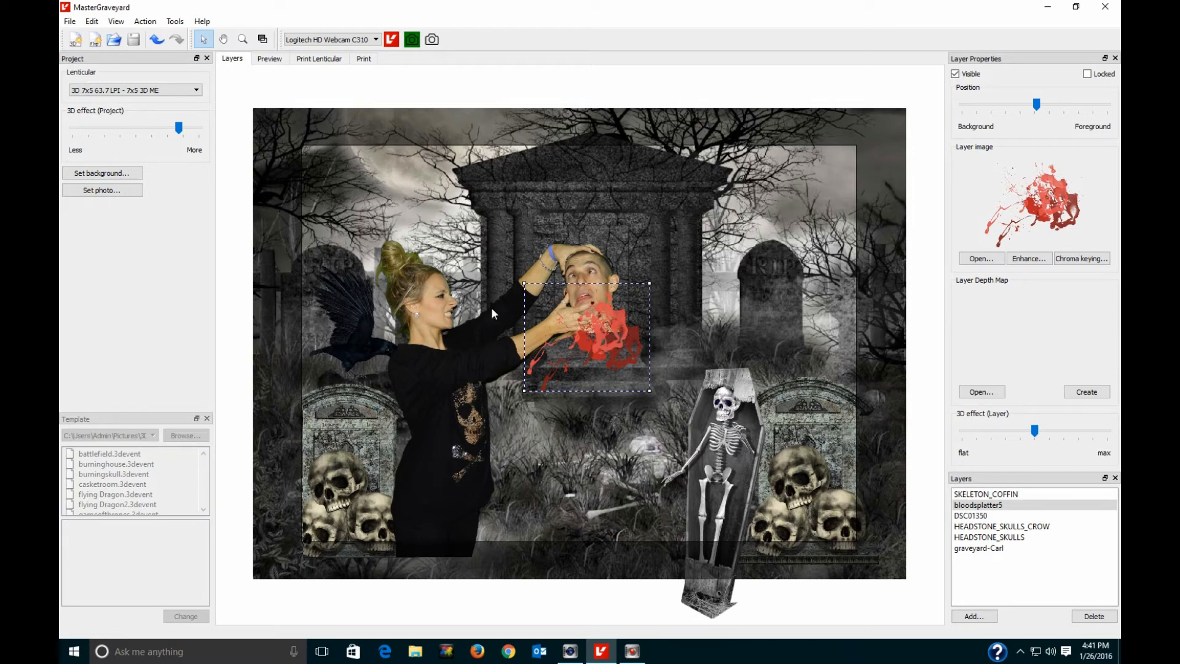
# Replace the photo of the woman holding the severed head with DSC01344.JPG.
pyautogui.click(399, 336)
pyautogui.click(455, 346)
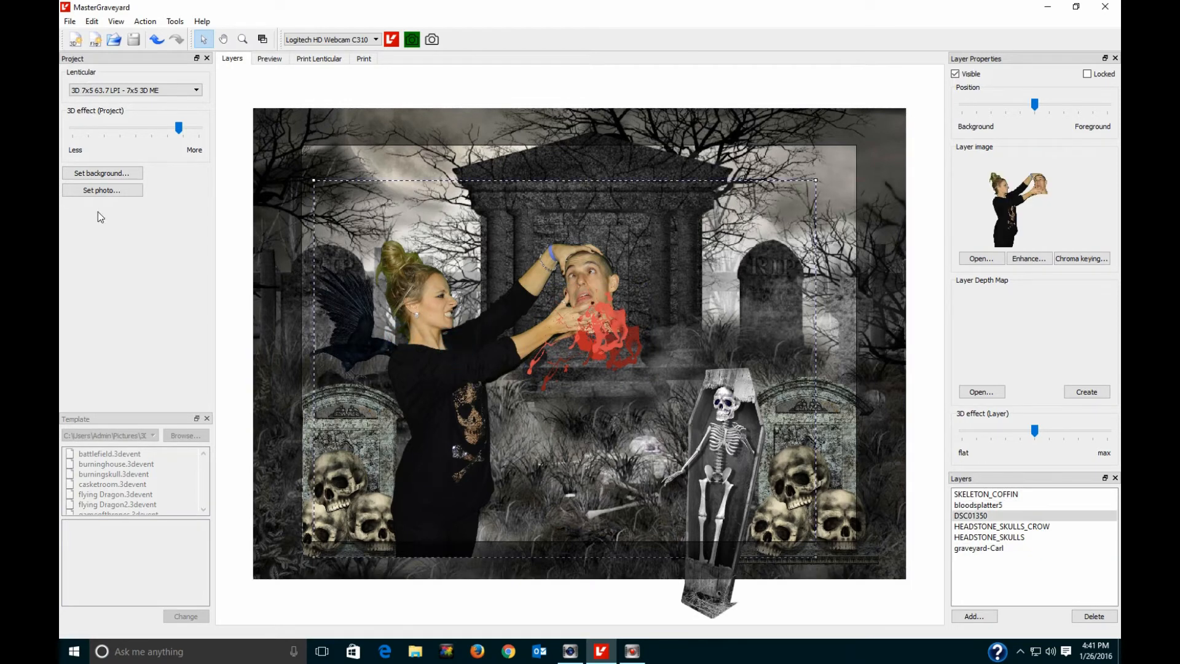
pyautogui.click(111, 196)
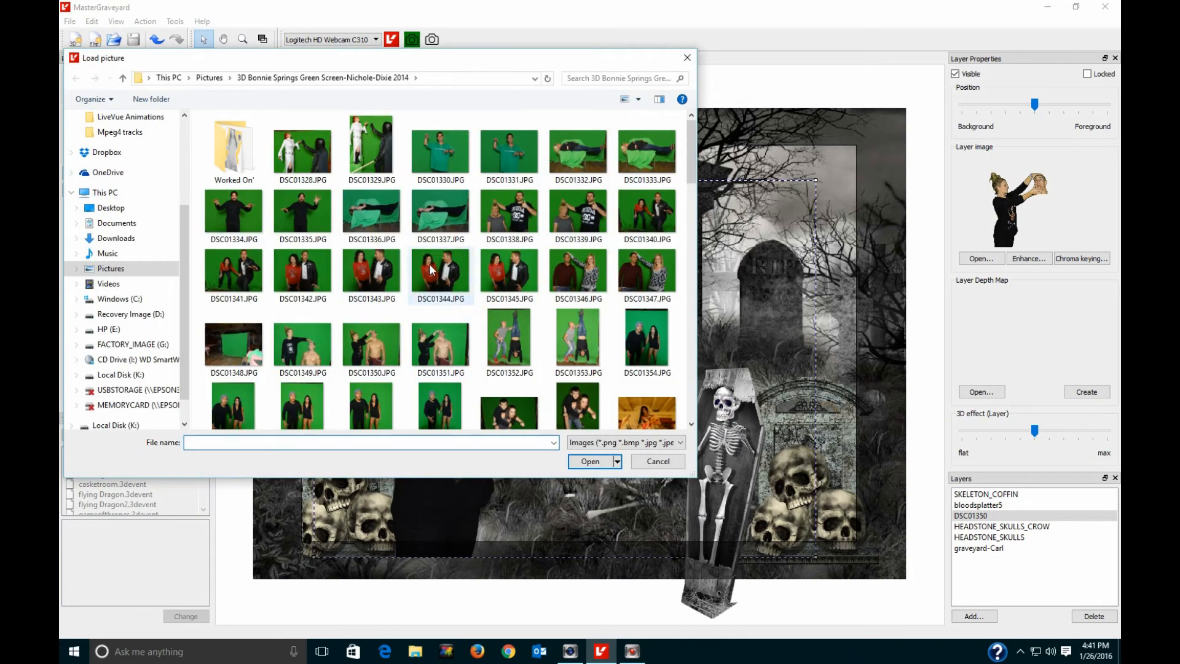
pyautogui.click(429, 265)
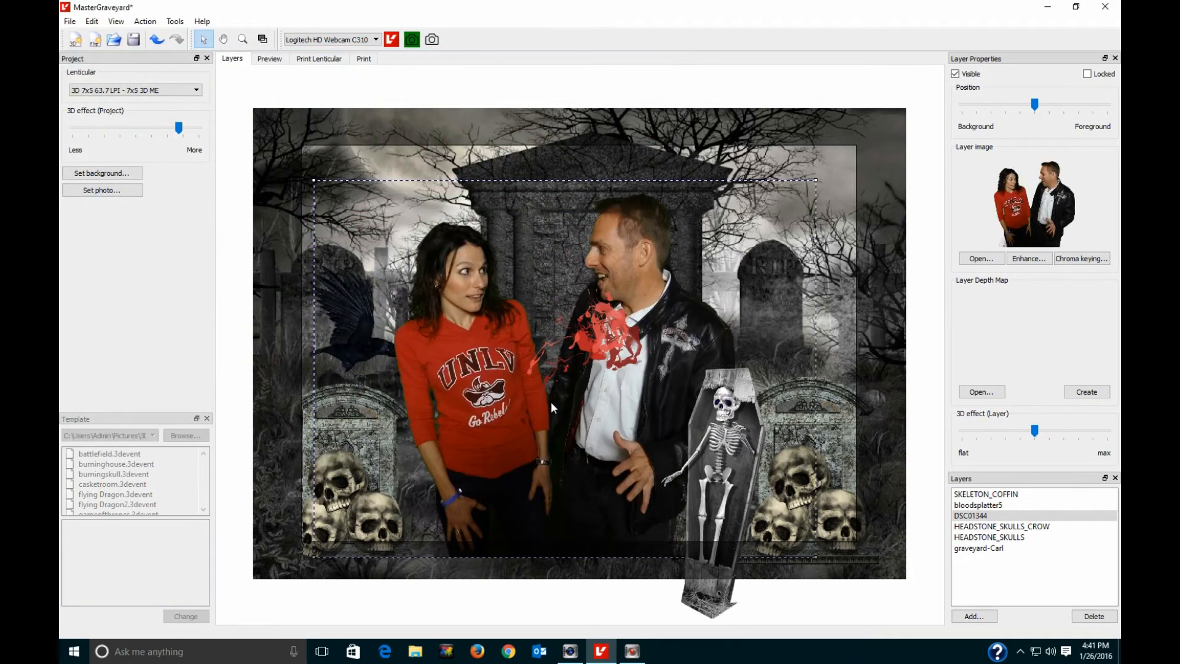
# Hide the blood splatter layer and preview the animation with the new couple.
pyautogui.click(590, 345)
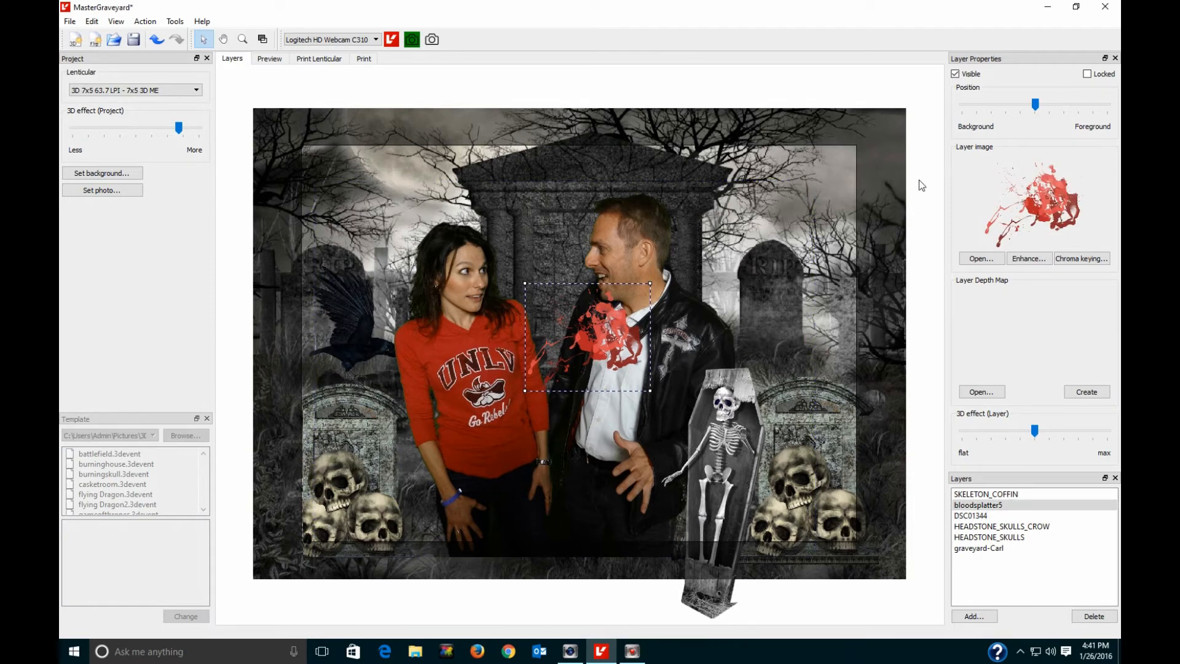
pyautogui.click(954, 74)
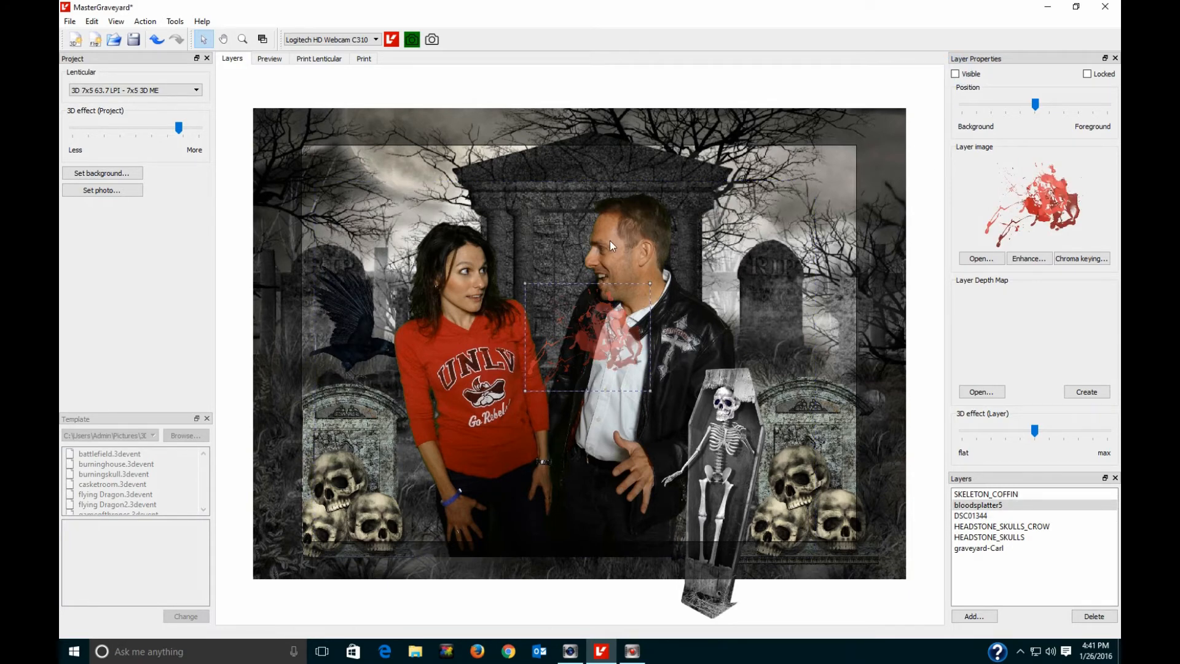
pyautogui.click(273, 59)
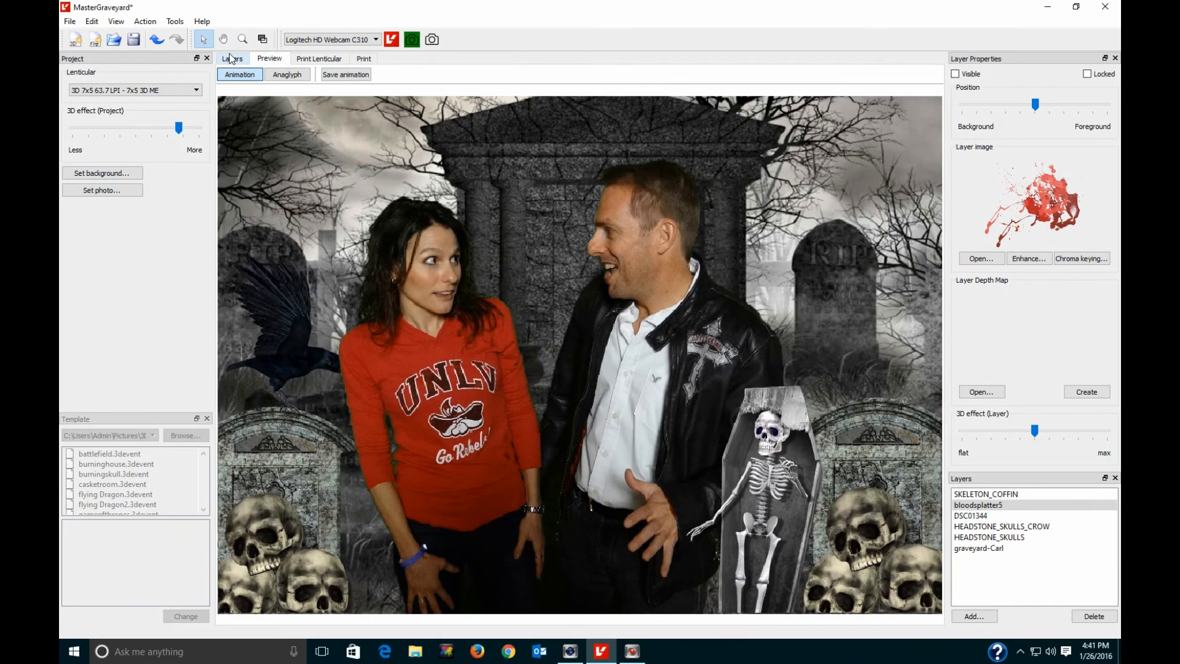
pyautogui.click(231, 59)
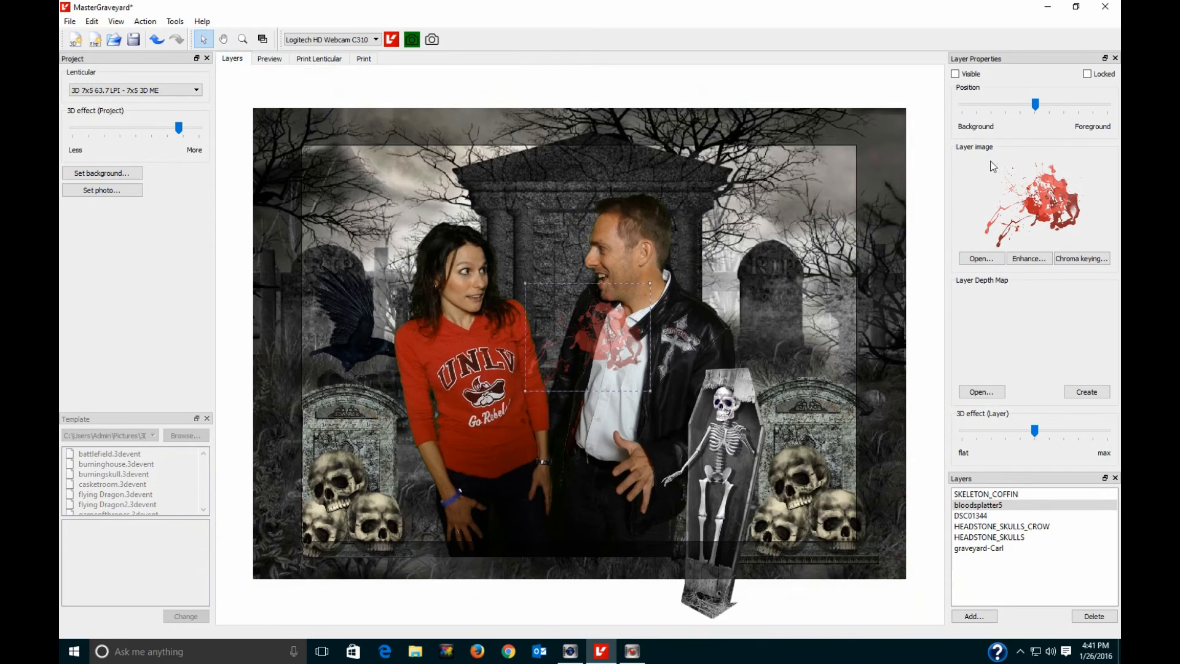
# Replace the couple's photo with DSC01346.JPG from the green-screen photo folder.
pyautogui.click(105, 190)
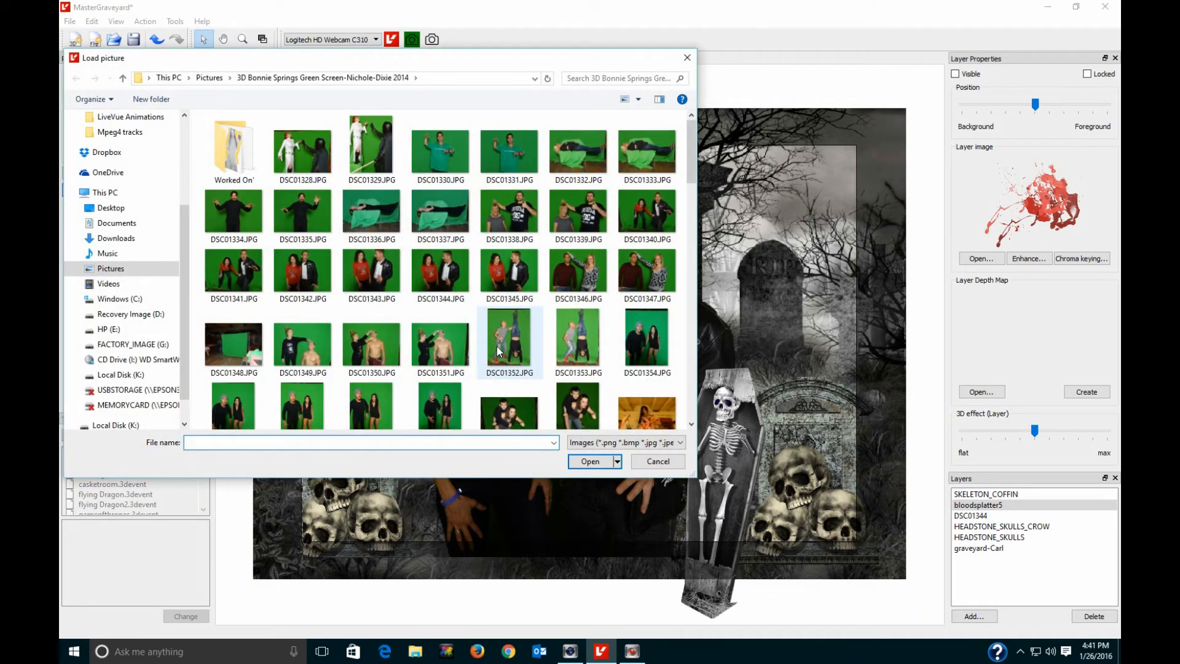
pyautogui.scroll(-5, 444, 341)
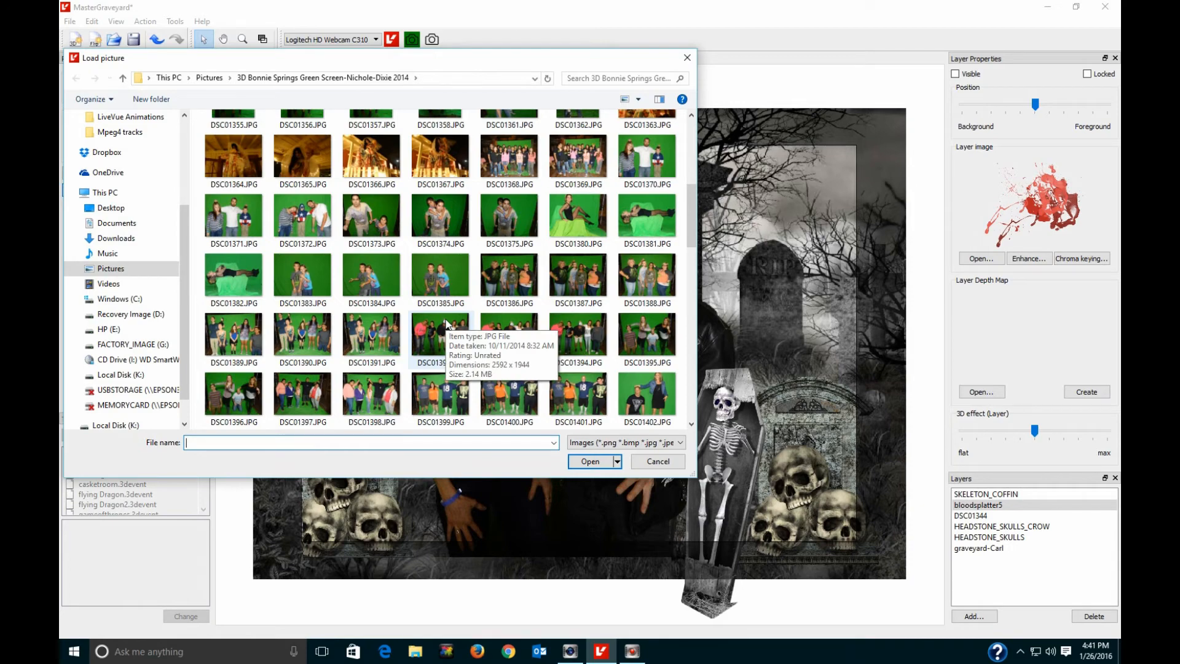
pyautogui.scroll(-15, 447, 324)
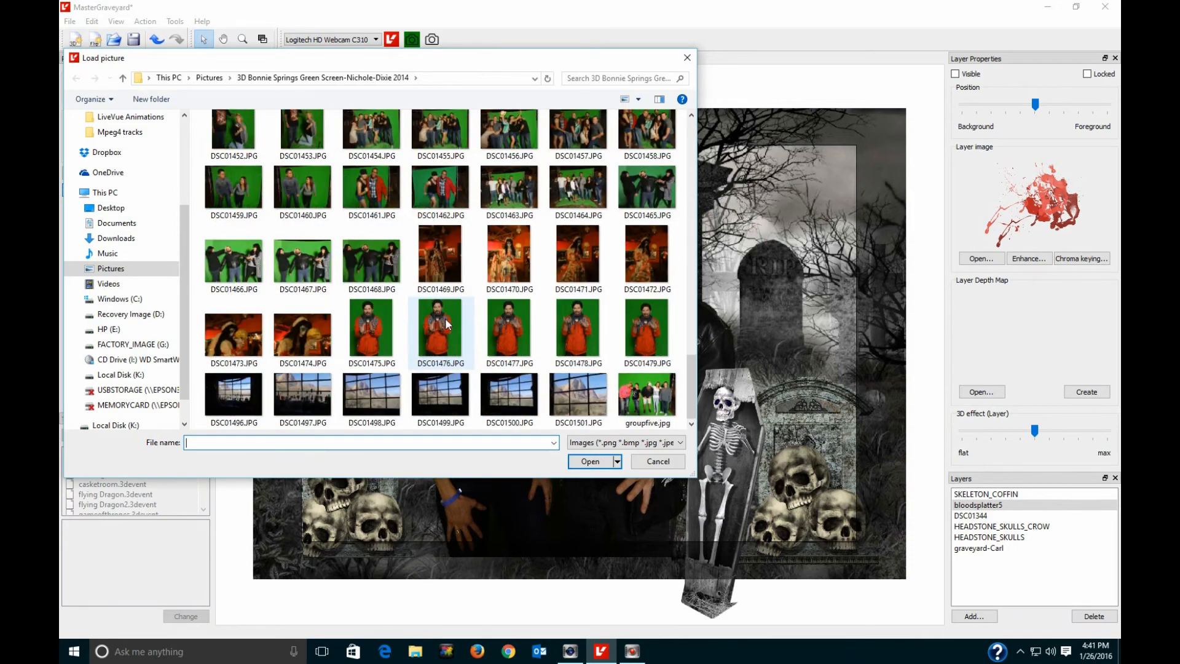
pyautogui.scroll(18, 445, 318)
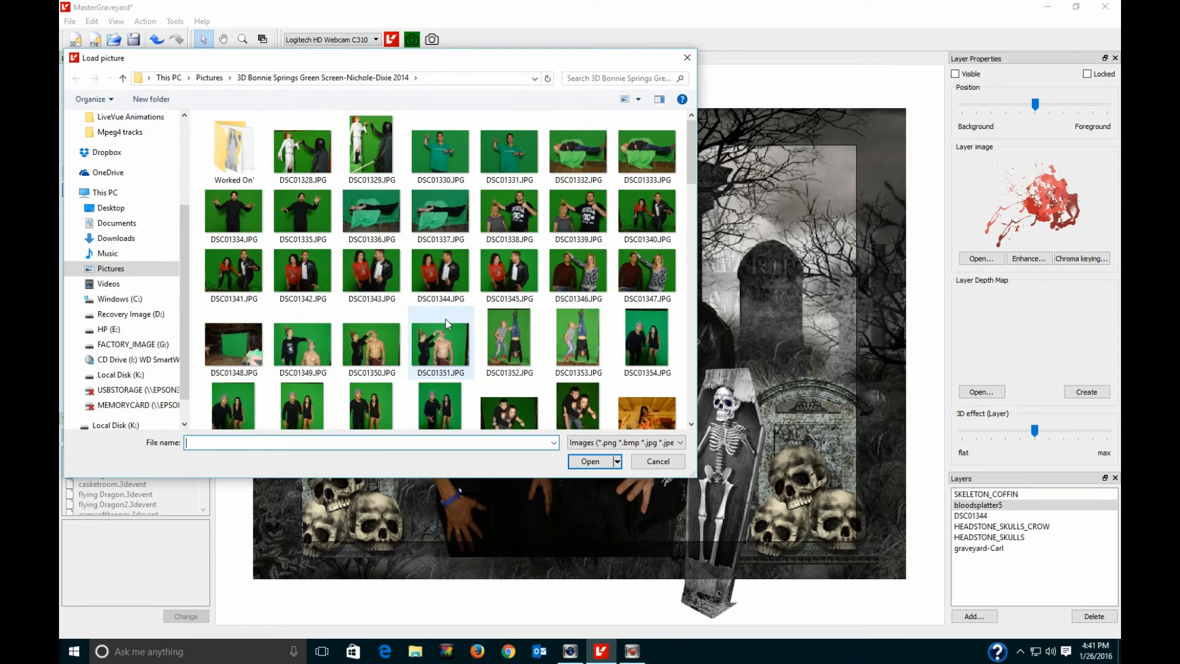
pyautogui.doubleClick(577, 270)
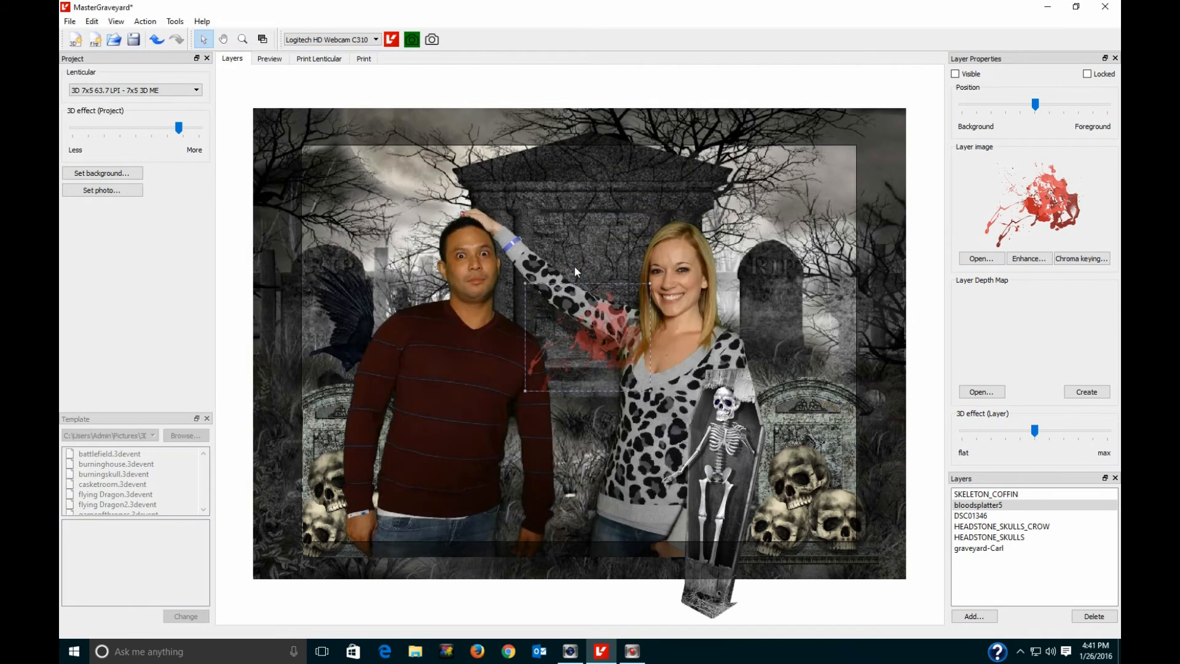
# Erase the man's body below his head from the DSC01346 layer using the chroma keying Erase brush.
pyautogui.click(490, 308)
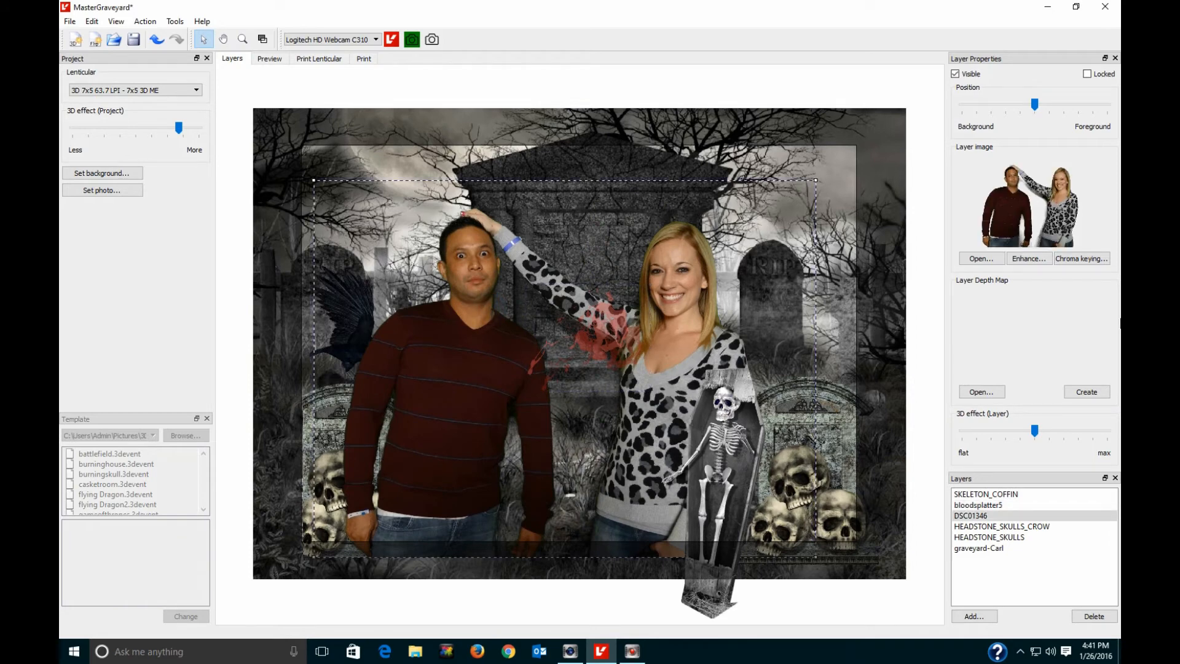
pyautogui.click(1082, 258)
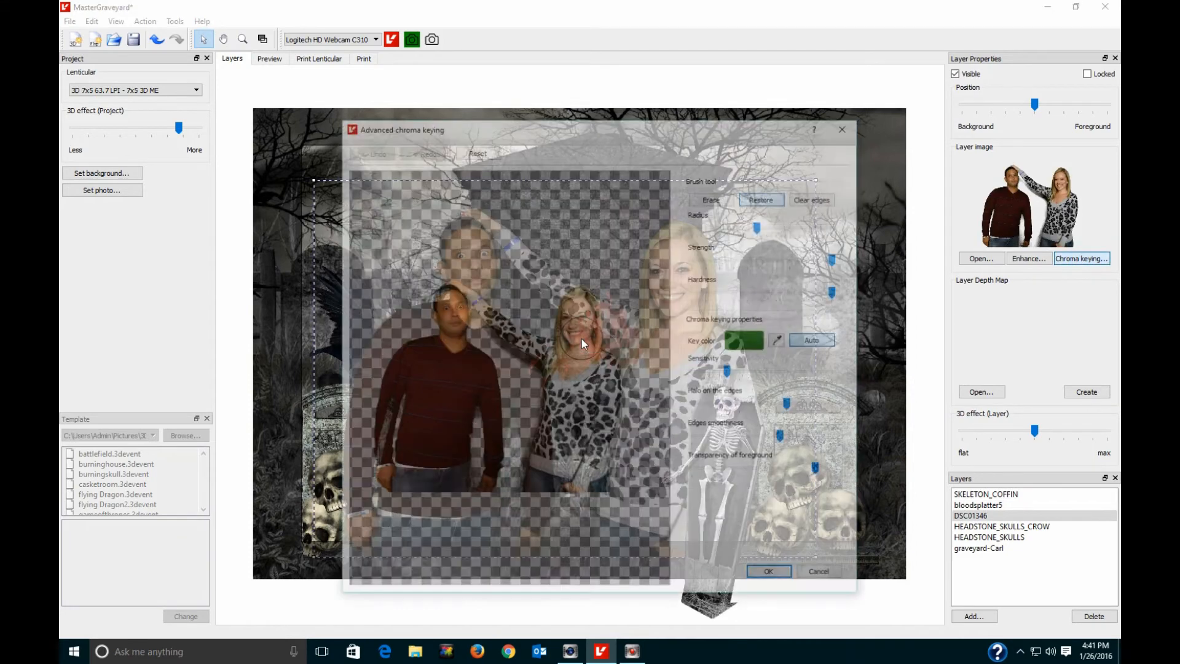
pyautogui.click(714, 197)
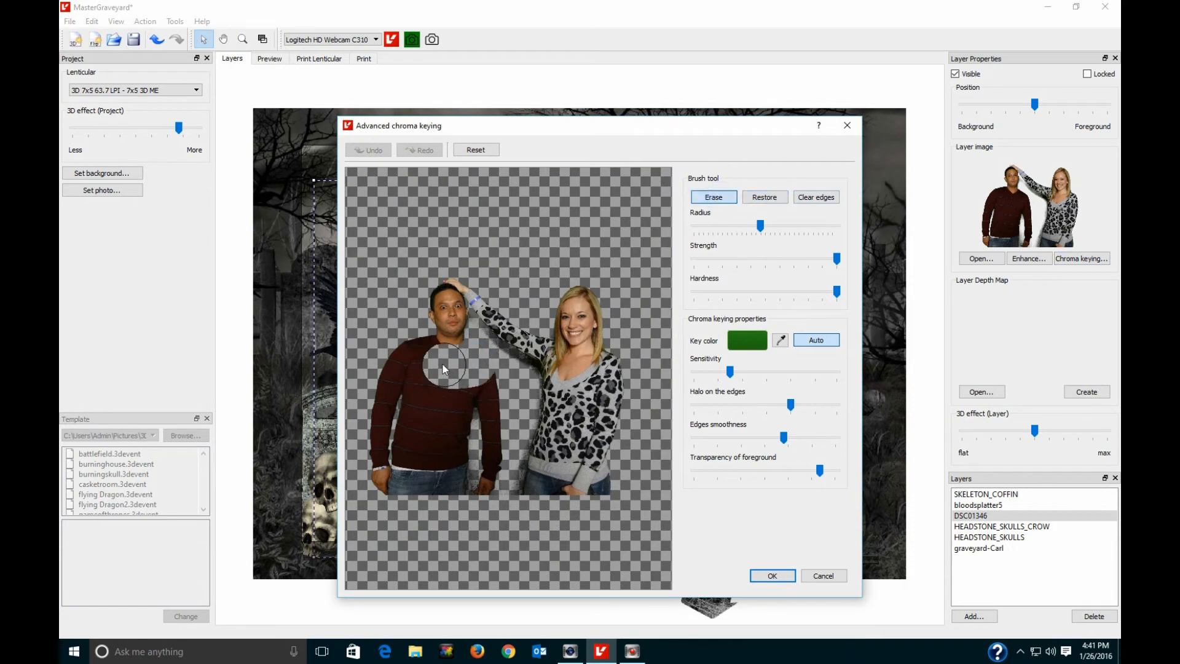
pyautogui.moveTo(423, 354)
pyautogui.mouseDown()
pyautogui.moveTo(393, 392)
pyautogui.moveTo(425, 430)
pyautogui.moveTo(434, 384)
pyautogui.moveTo(518, 384)
pyautogui.moveTo(485, 454)
pyautogui.moveTo(473, 422)
pyautogui.moveTo(434, 482)
pyautogui.moveTo(469, 491)
pyautogui.mouseUp()
pyautogui.click(772, 575)
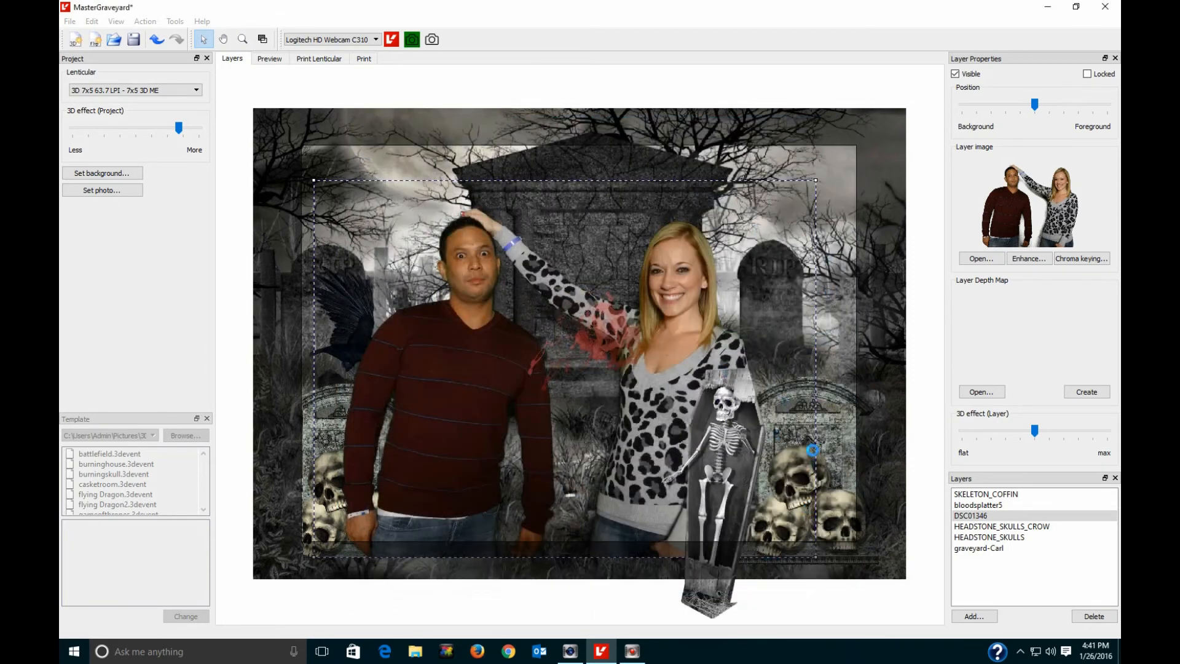
# Place the blood splatter layer beneath the man's severed head, make it visible and preview the animation.
pyautogui.click(610, 334)
pyautogui.moveTo(611, 334); pyautogui.dragTo(495, 314)
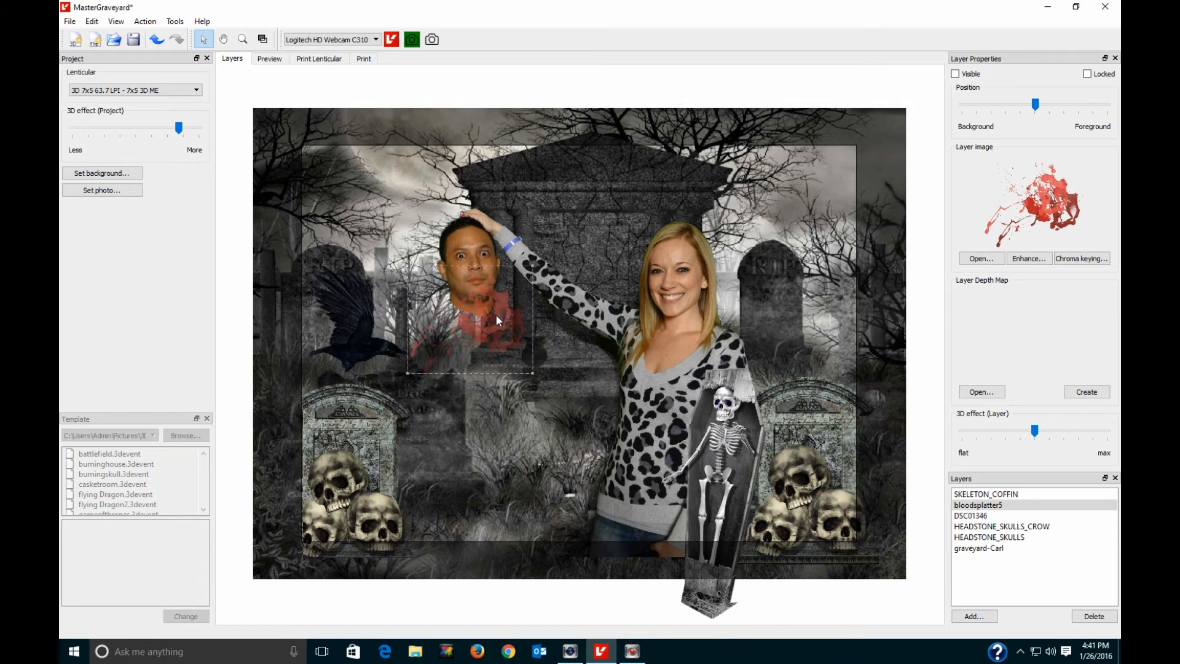
pyautogui.click(955, 73)
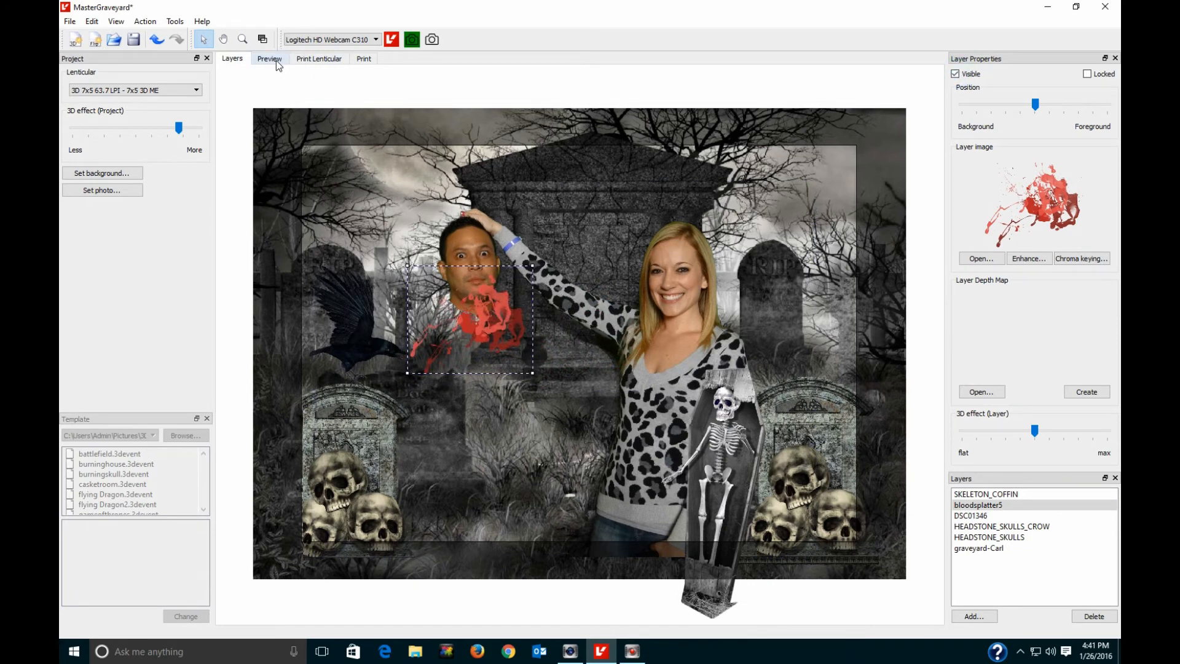
pyautogui.click(274, 59)
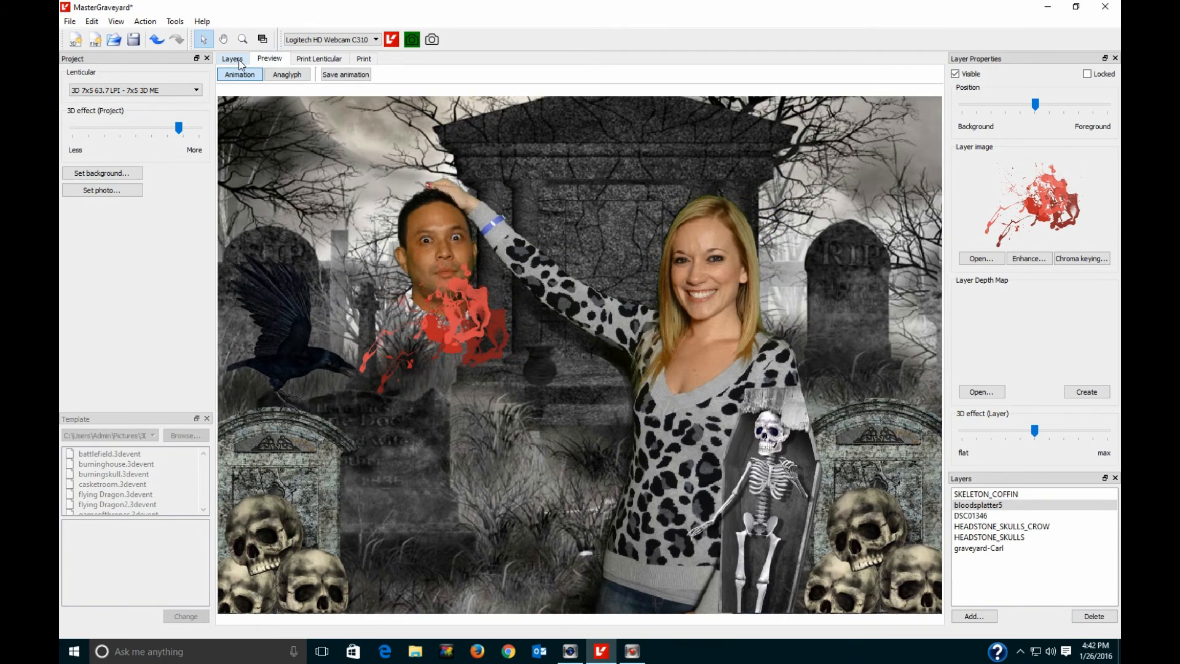
pyautogui.click(239, 62)
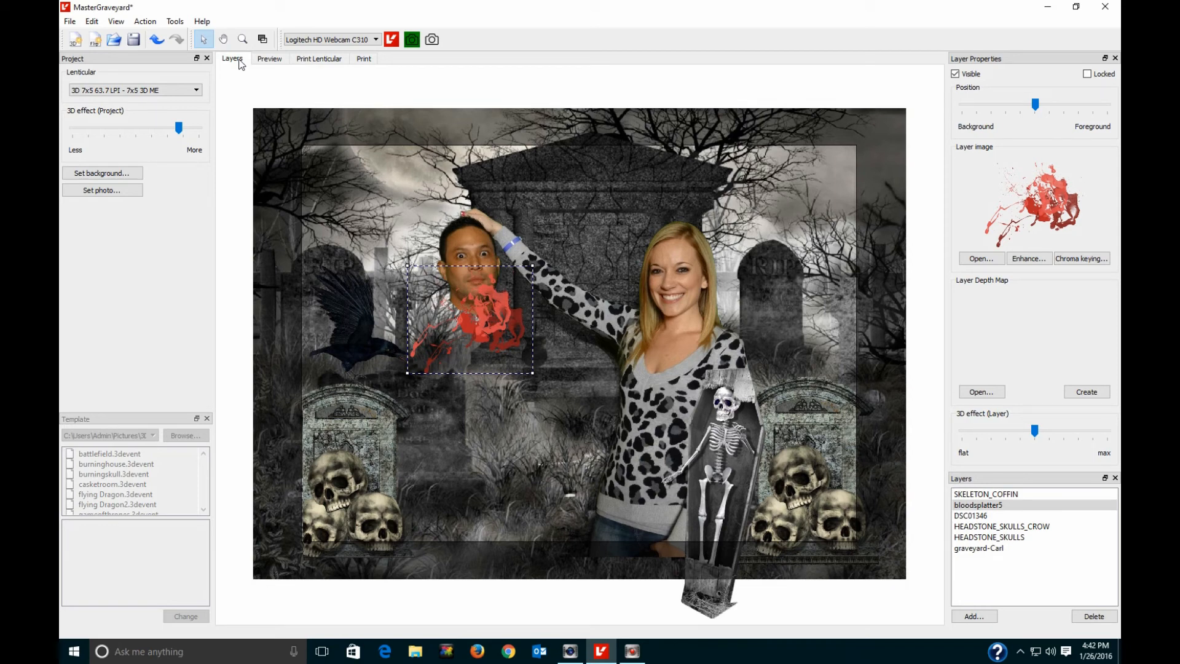
# Save the animation as lasvegas.gif in the LiveVue Animations folder, overwriting the existing file.
pyautogui.click(278, 58)
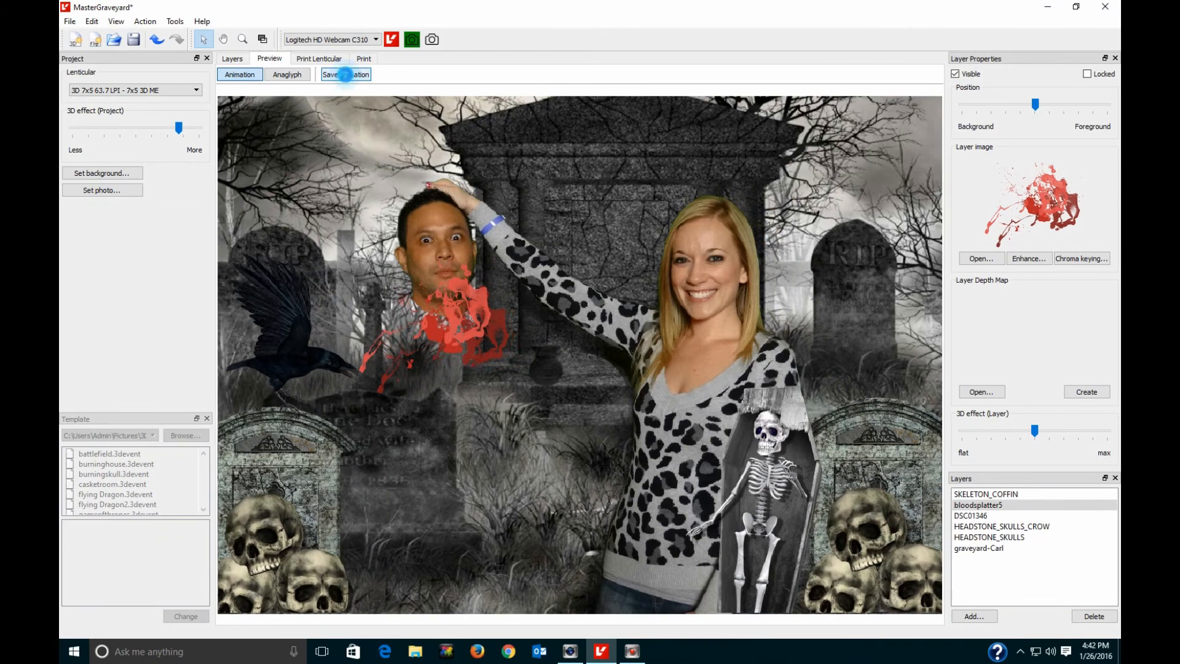
pyautogui.click(347, 75)
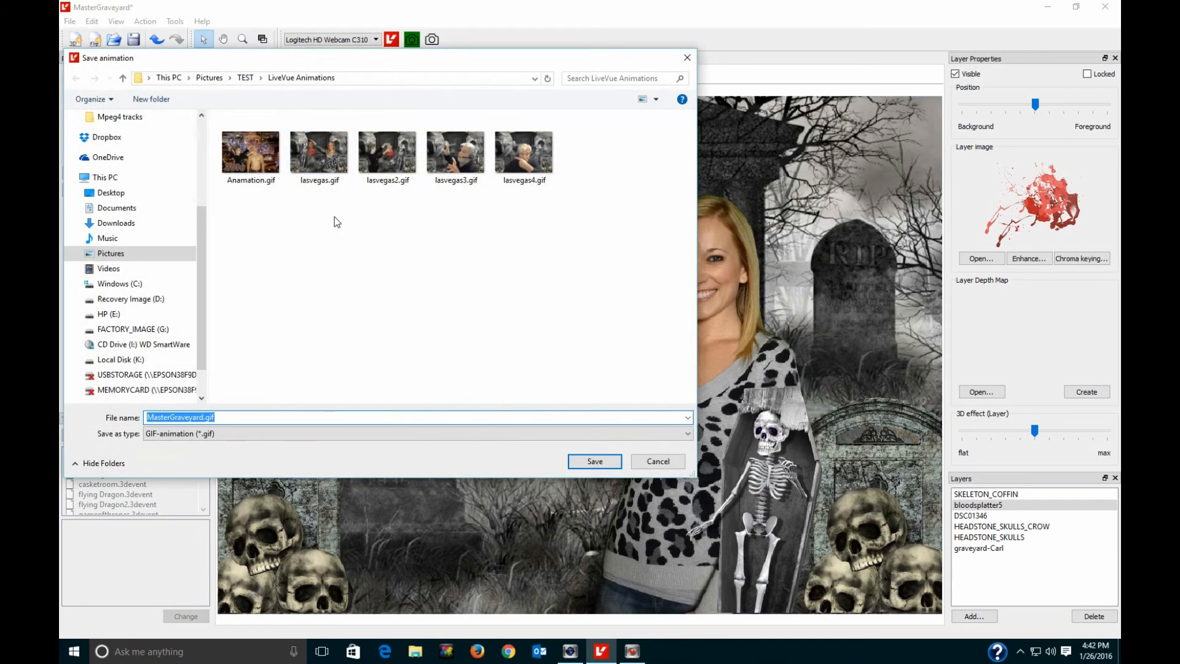
pyautogui.doubleClick(325, 153)
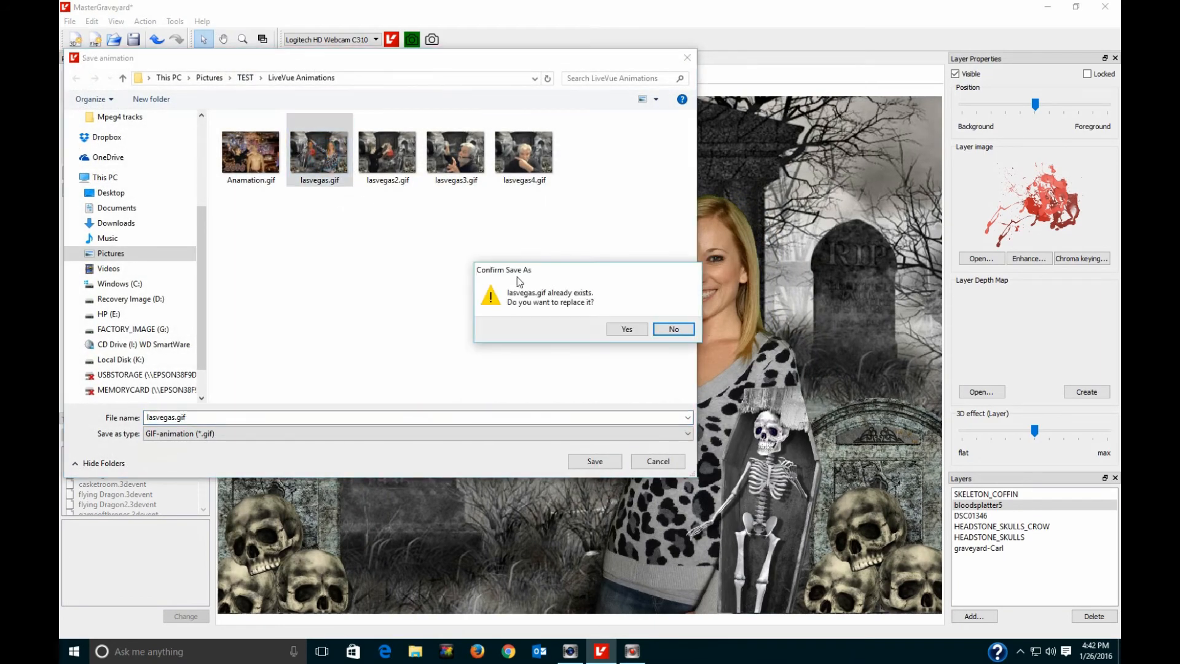
pyautogui.click(632, 326)
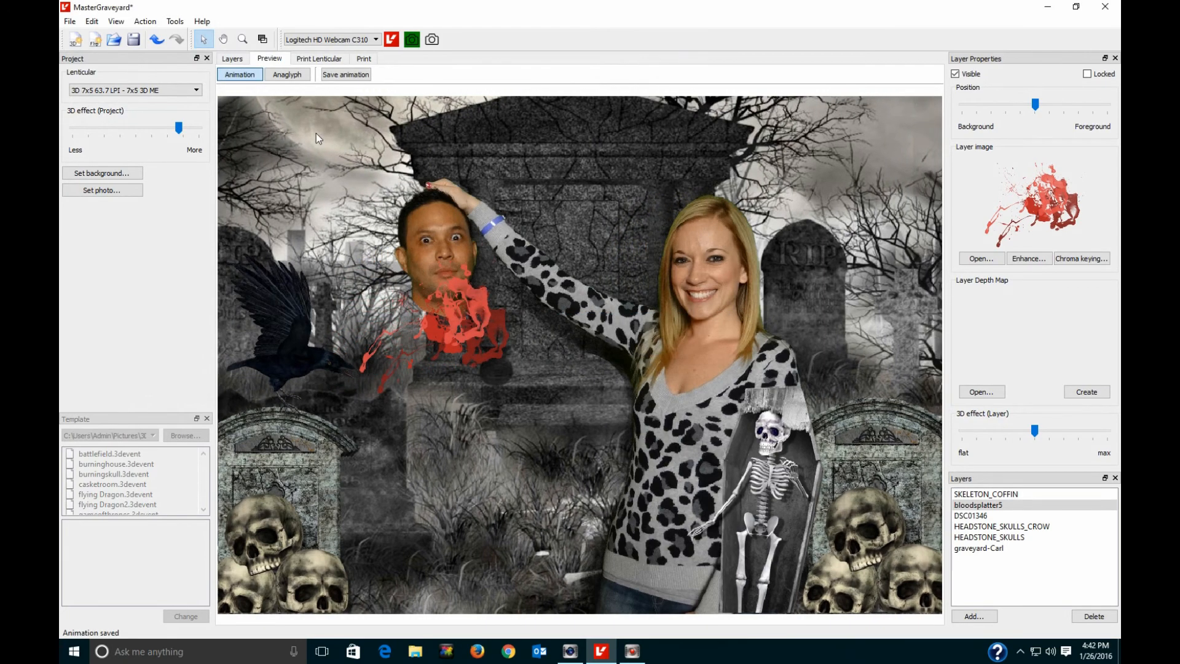
pyautogui.click(231, 59)
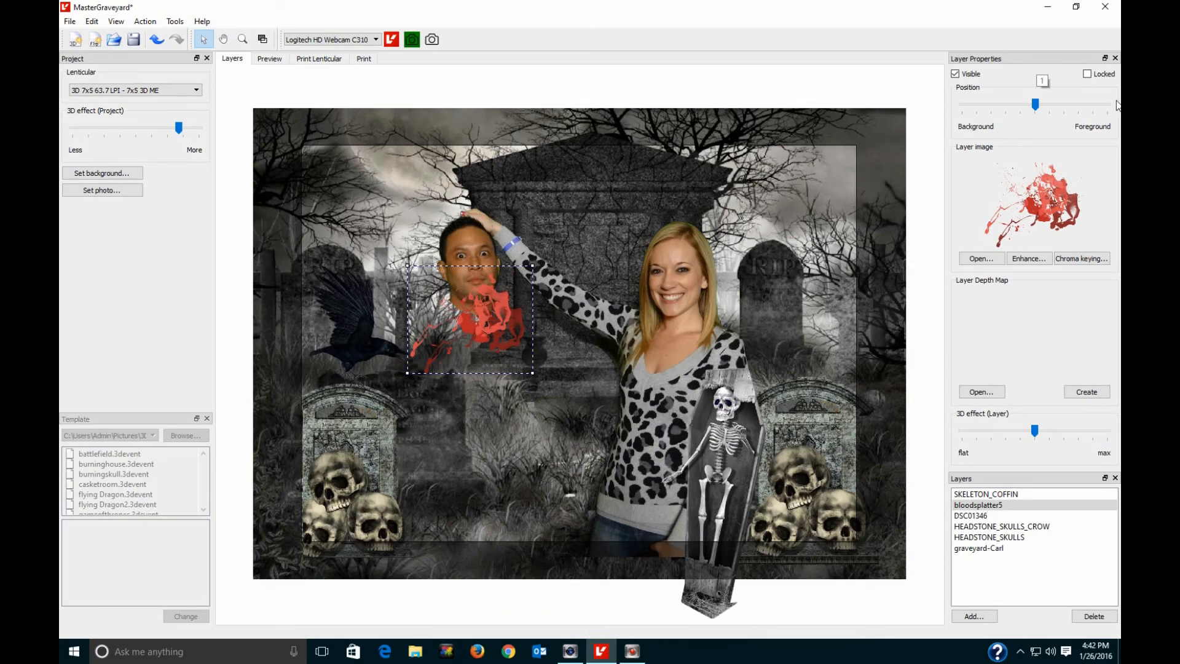
# Switch to Firefox and open lasvegas.gif from the LiveVue Animations folder to view the saved animation.
pyautogui.click(1047, 7)
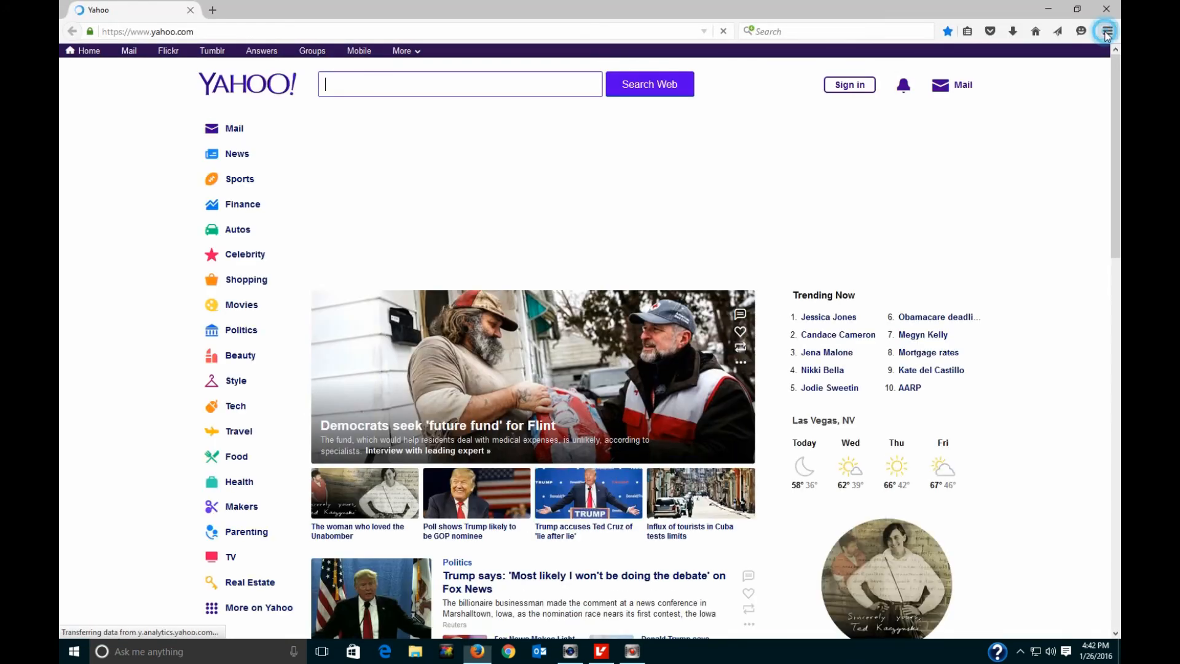
pyautogui.click(1099, 32)
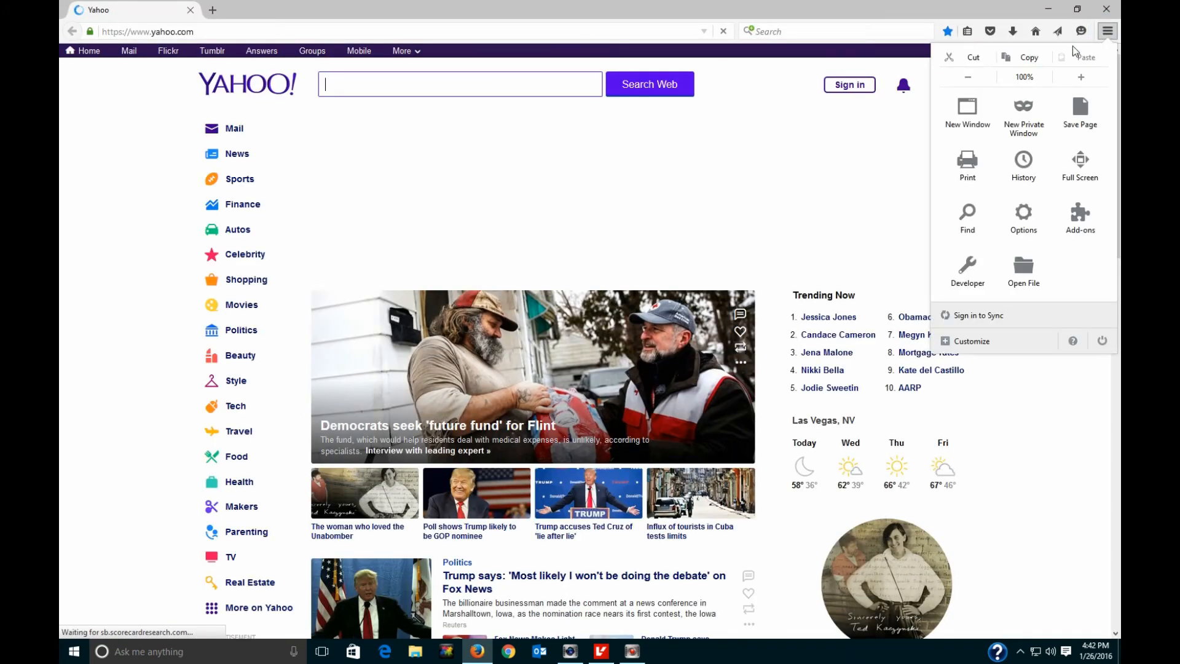
pyautogui.click(1023, 271)
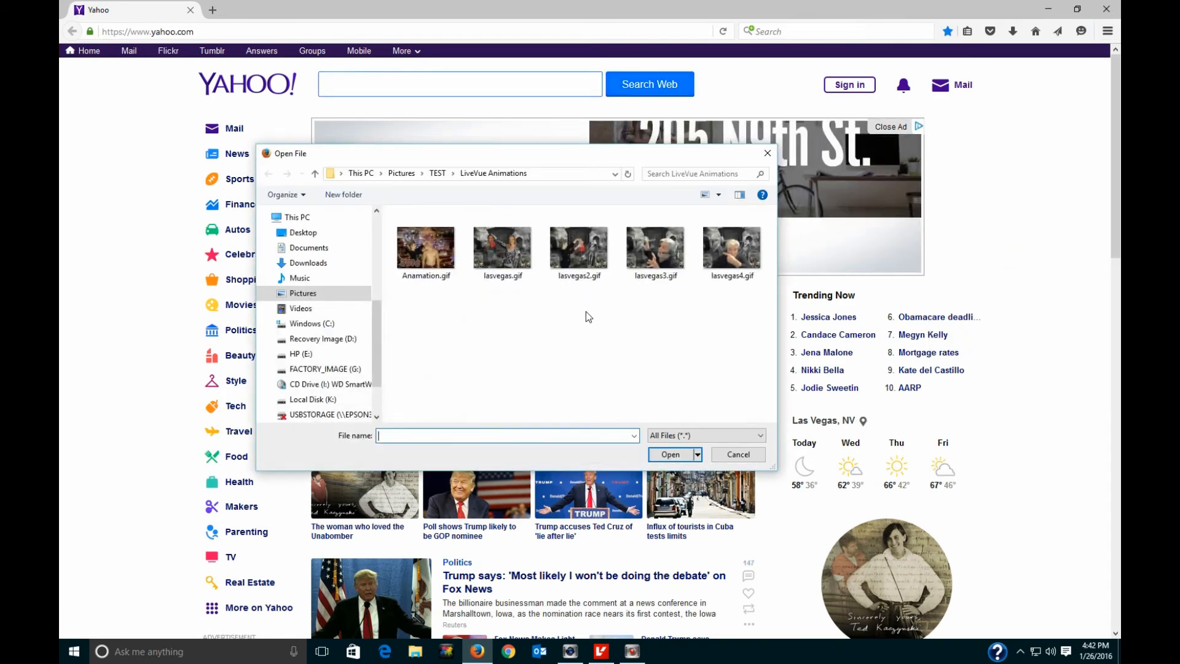
pyautogui.doubleClick(502, 249)
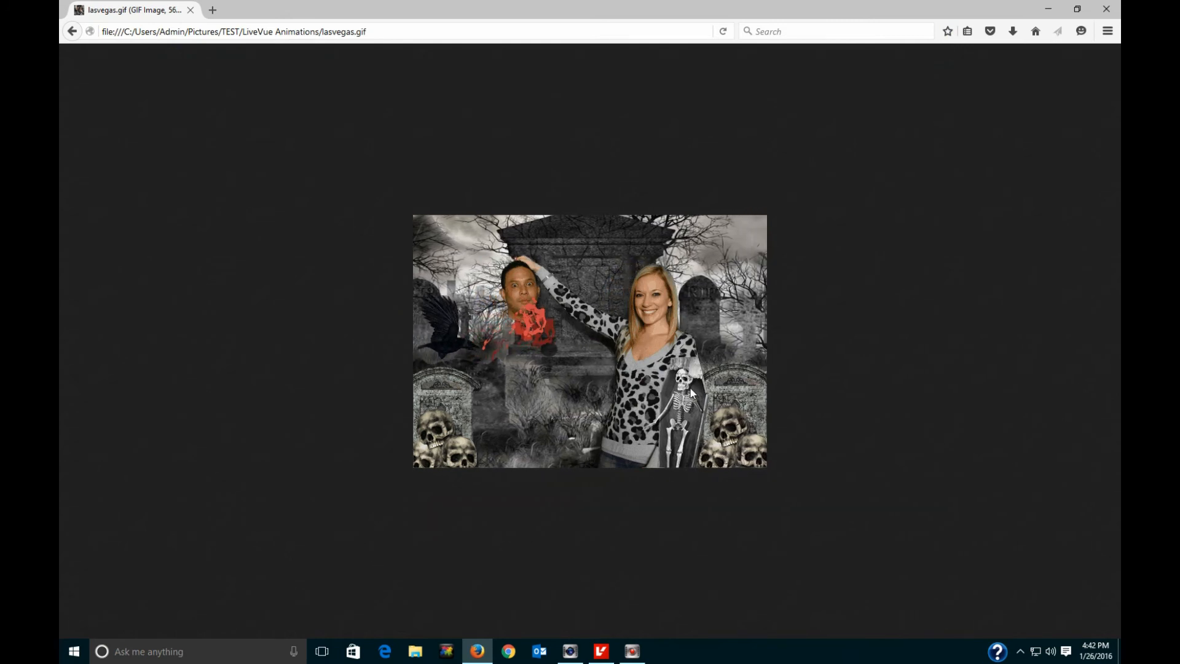
# Back in the MasterGraveyard project, enlarge the skeleton coffin and place it behind the woman and the headstone beside her.
pyautogui.click(601, 650)
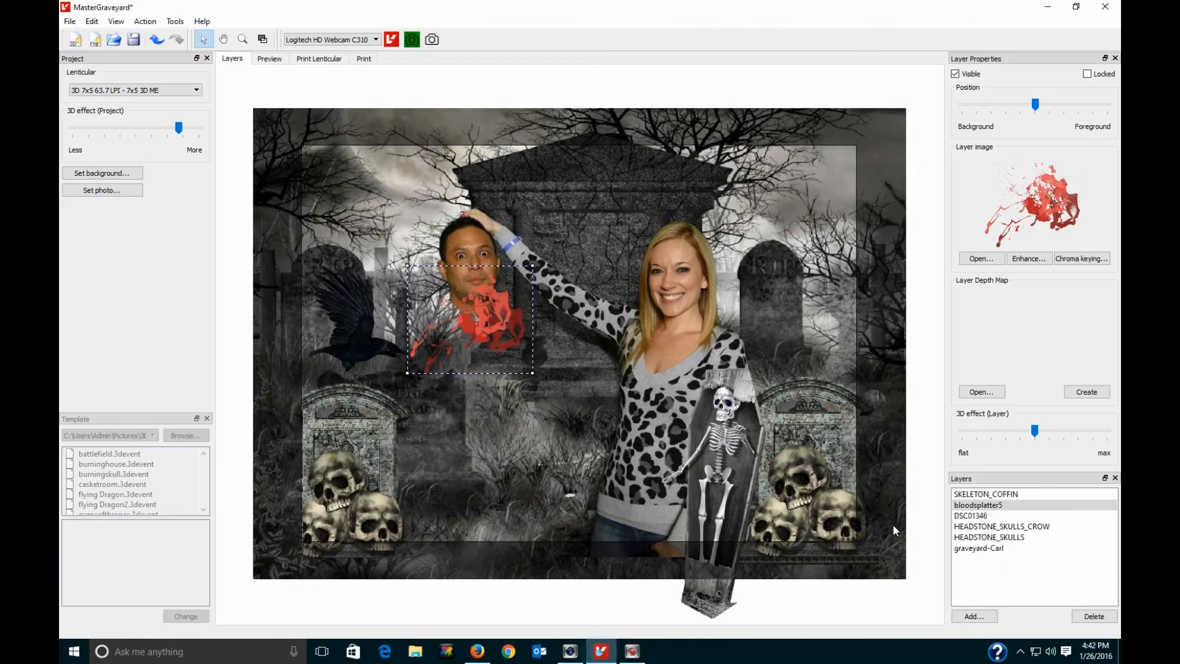
pyautogui.click(709, 436)
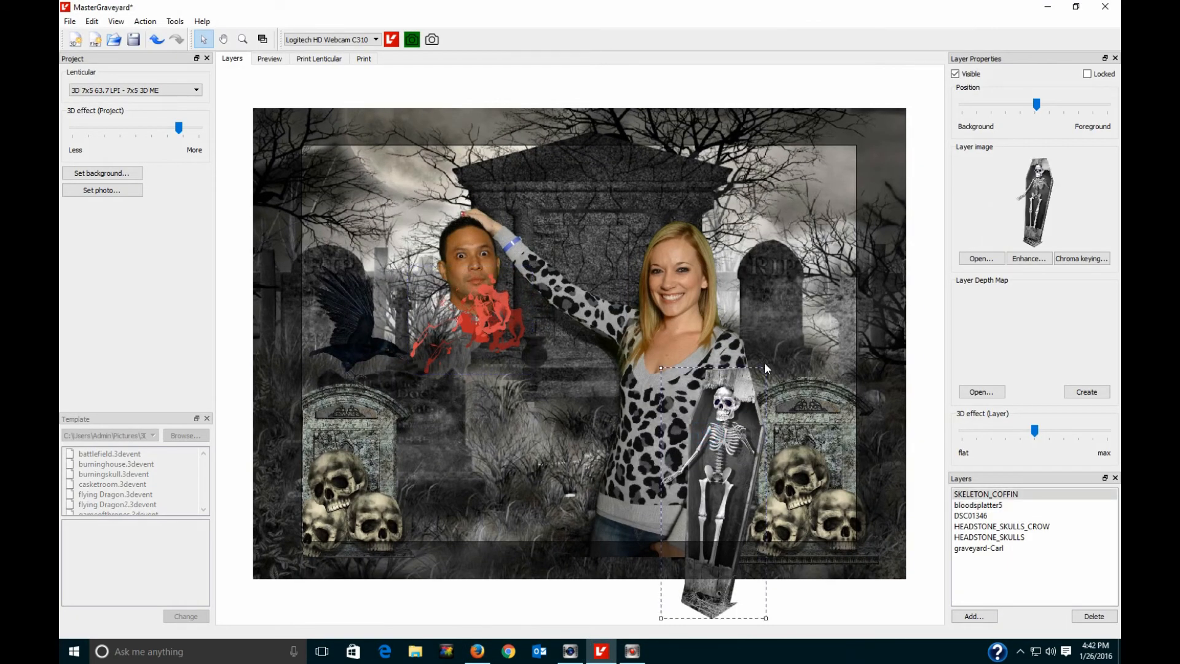
pyautogui.moveTo(766, 372); pyautogui.dragTo(750, 287)
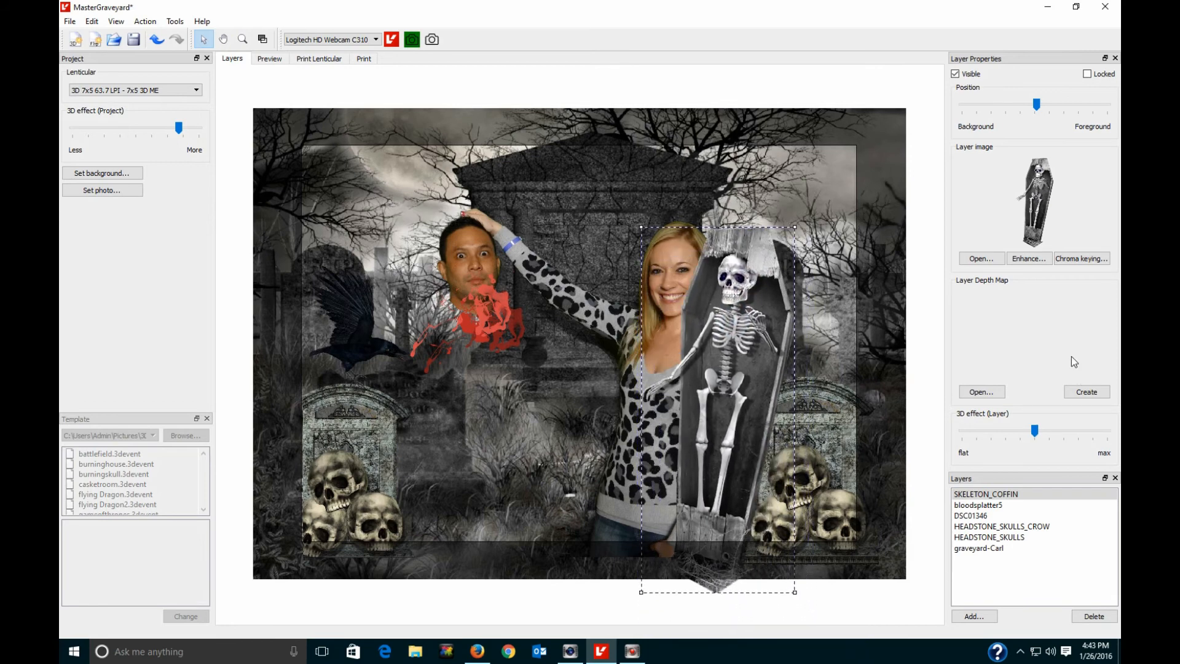
pyautogui.moveTo(1035, 104); pyautogui.dragTo(1022, 111)
pyautogui.moveTo(731, 310); pyautogui.dragTo(795, 275)
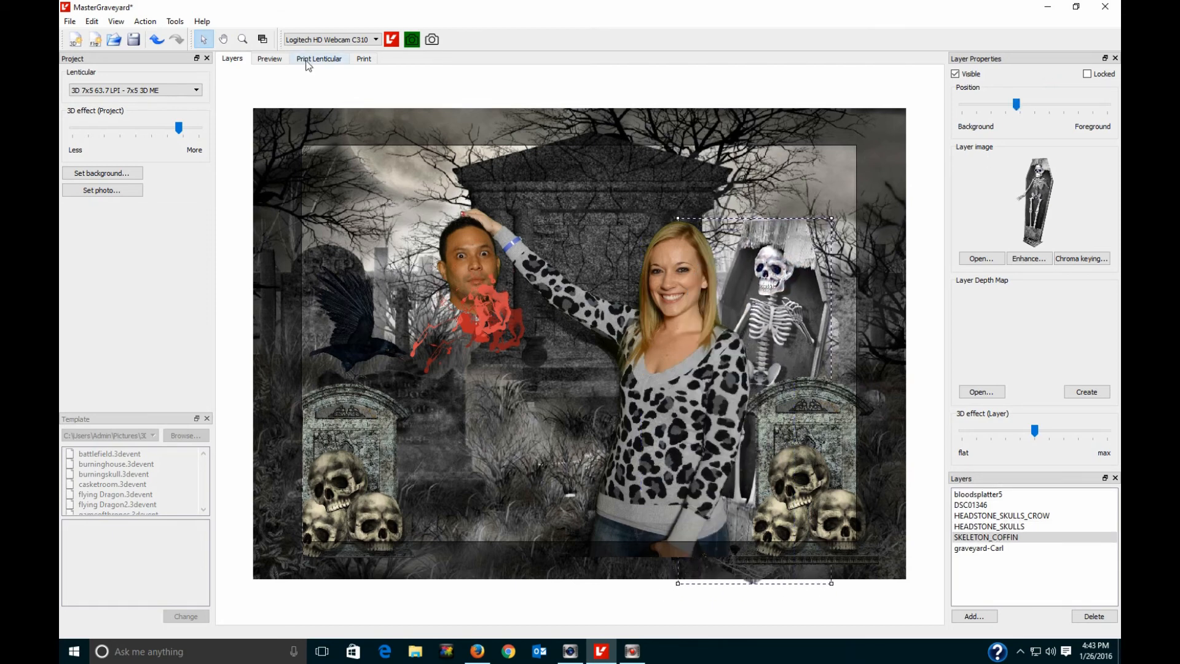
# Preview the animation with the repositioned coffin and save it over lasvegas.gif.
pyautogui.click(281, 60)
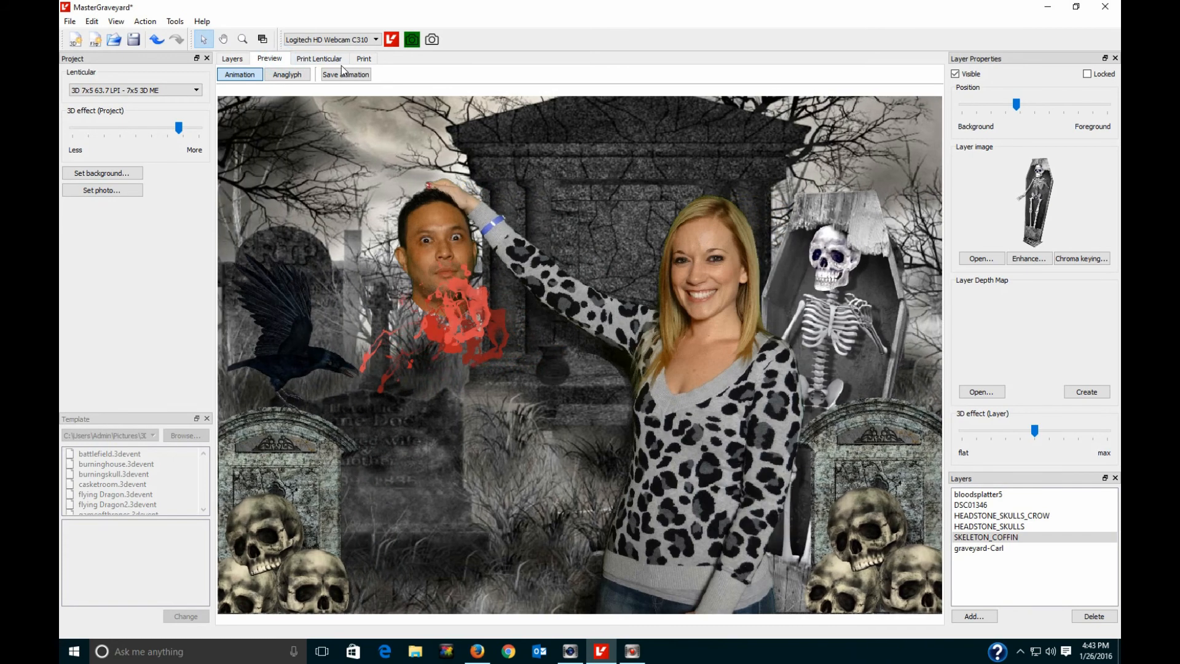
pyautogui.click(344, 74)
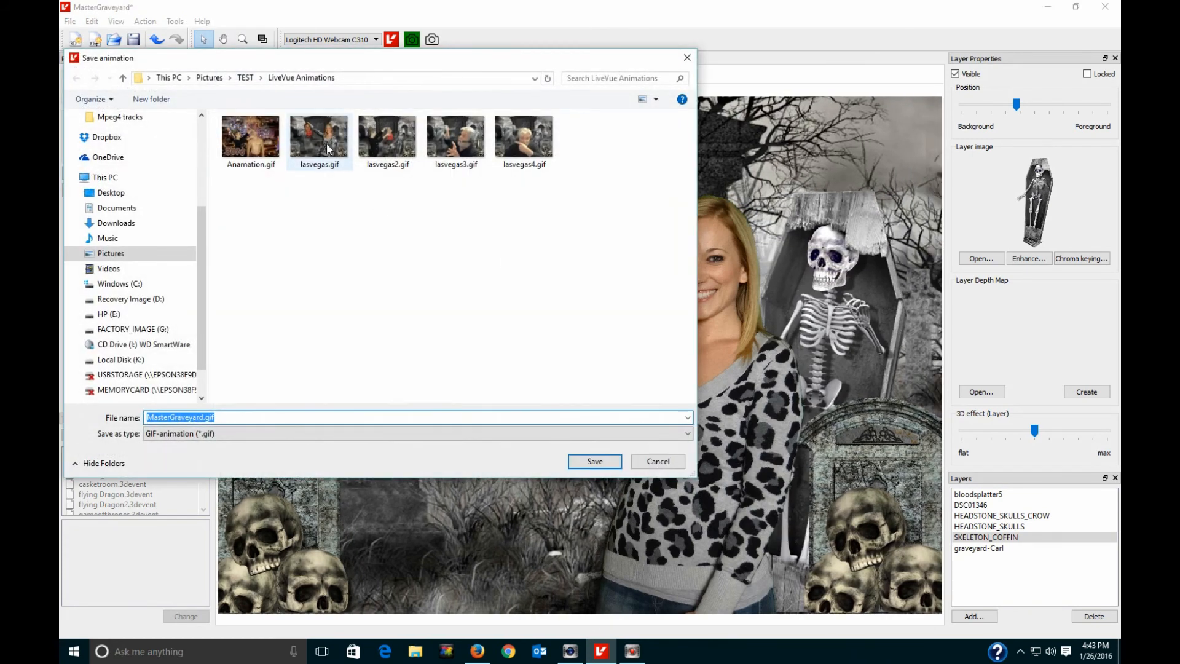
pyautogui.doubleClick(327, 143)
pyautogui.click(625, 330)
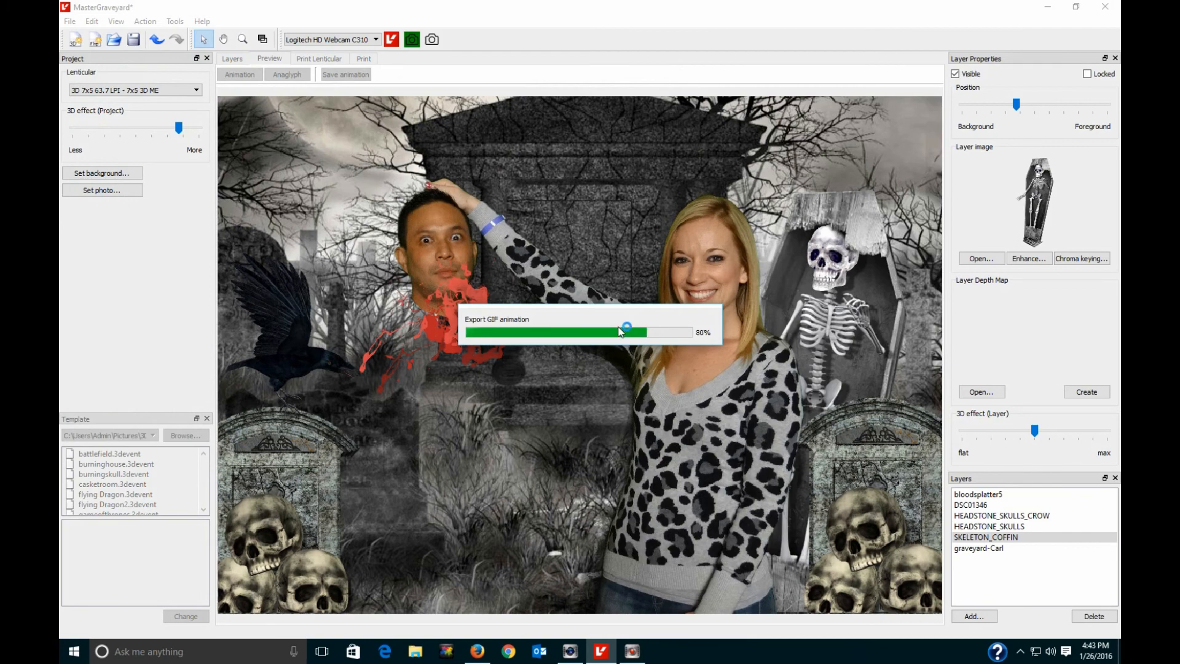
pyautogui.click(233, 58)
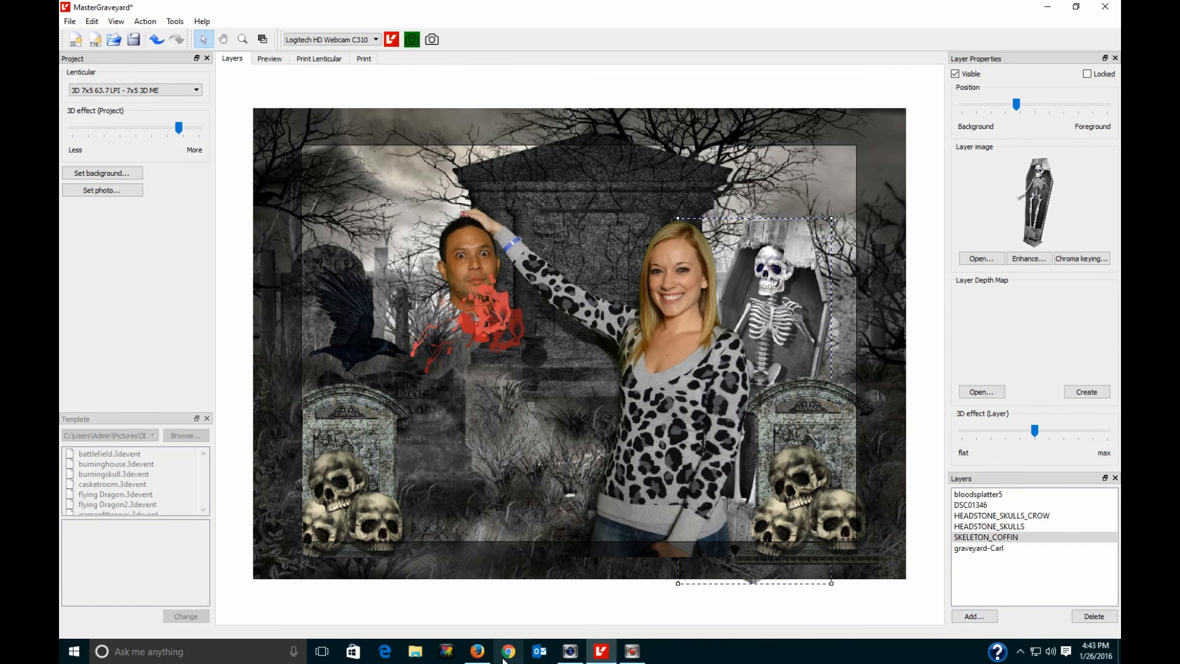
# Switch to Firefox and reload lasvegas.gif to view the updated animation.
pyautogui.click(478, 650)
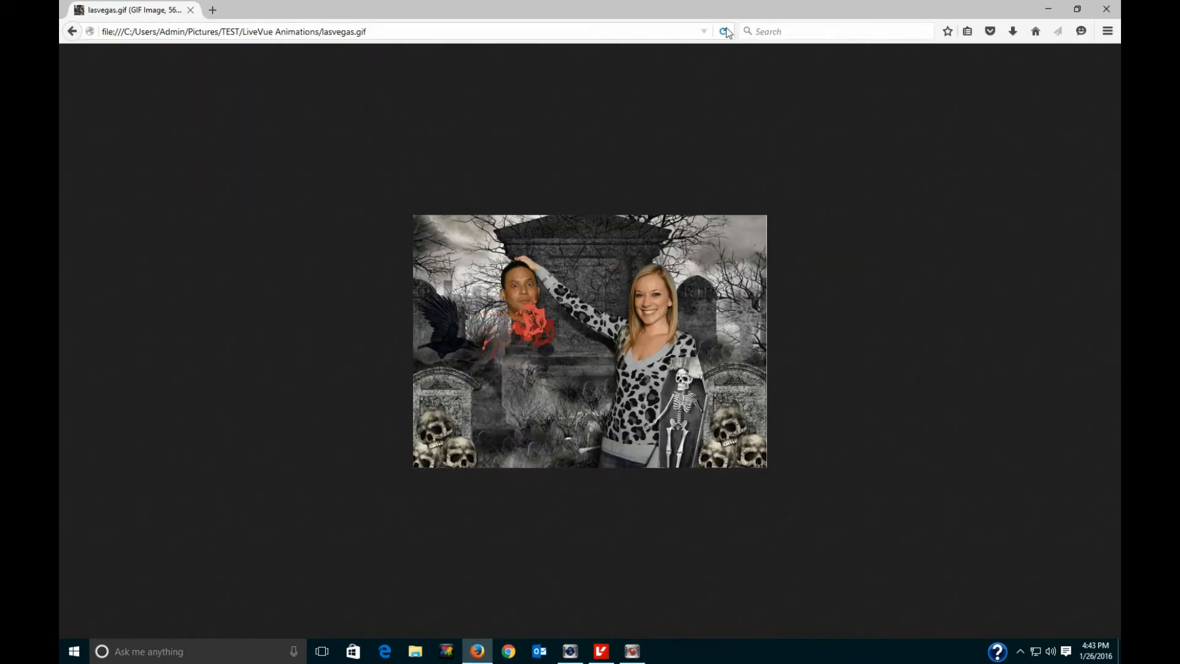
pyautogui.click(724, 31)
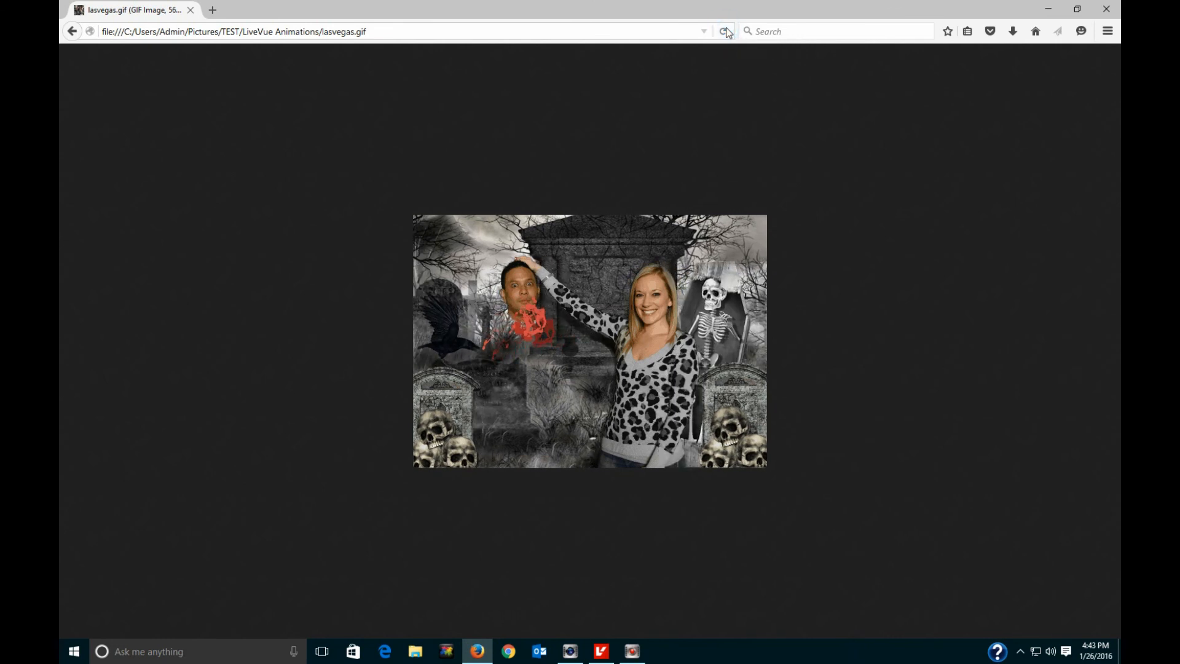